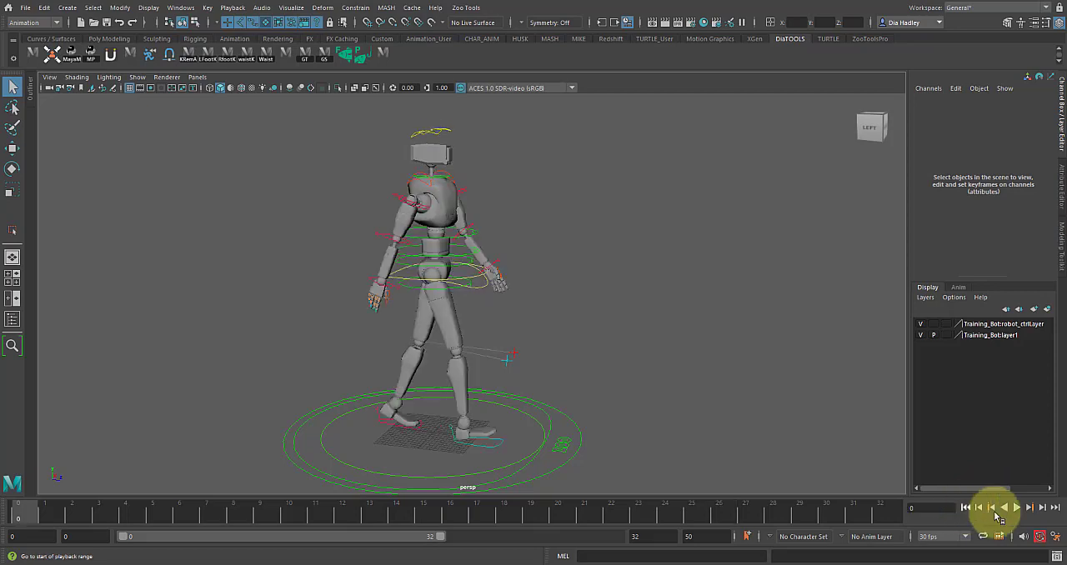
# Step: Play back the walk cycle and examine the robot from the front
pyautogui.click(1018, 507)
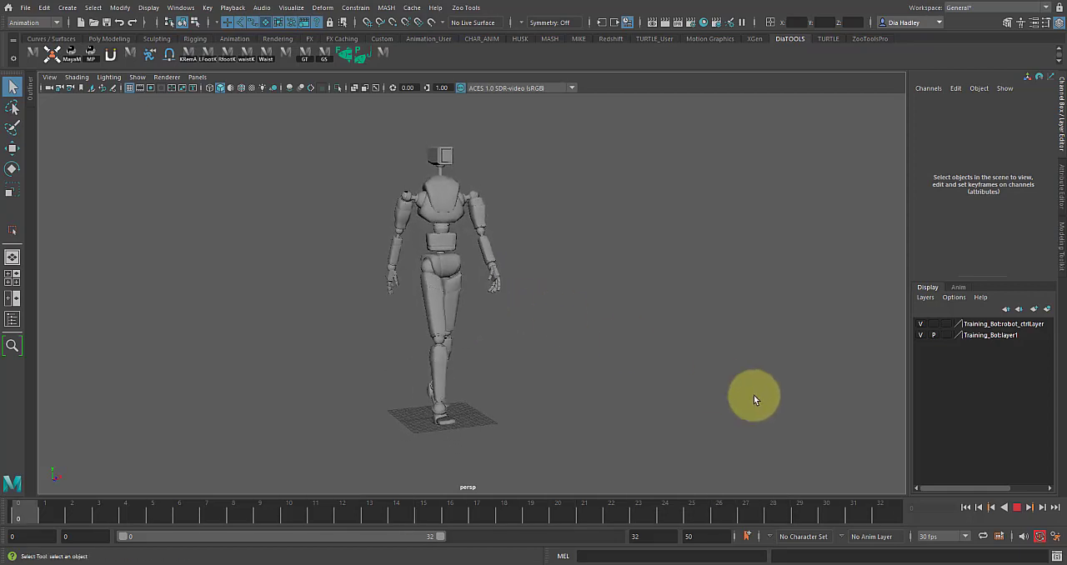
pyautogui.click(1015, 504)
pyautogui.keyDown('alt'); pyautogui.moveTo(715, 398); pyautogui.dragTo(496, 412); pyautogui.keyUp('alt')
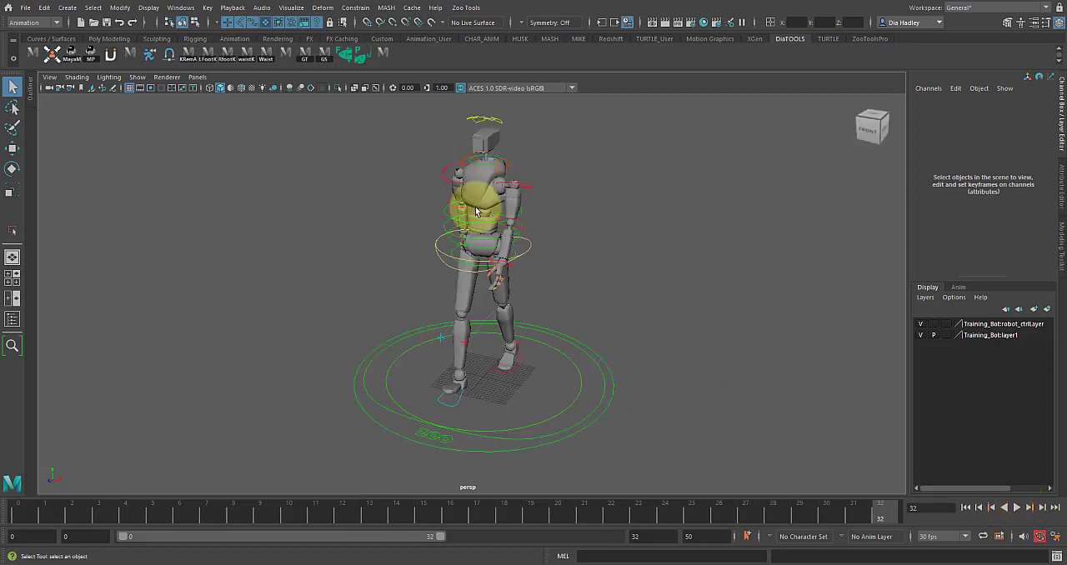
pyautogui.keyDown('alt'); pyautogui.moveTo(476, 209); pyautogui.dragTo(590, 276, button='right'); pyautogui.keyUp('alt')
pyautogui.keyDown('alt'); pyautogui.moveTo(534, 296); pyautogui.dragTo(554, 304); pyautogui.keyUp('alt')
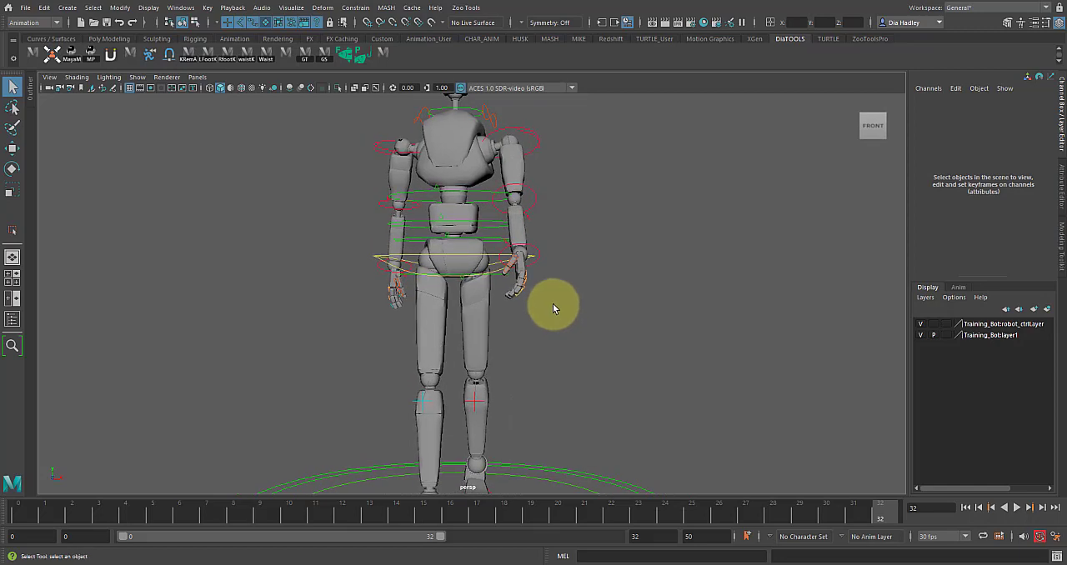
# Step: Select the COG control around the robot's hips for moving and return to frame 0 in a full-body front view
pyautogui.click(409, 256)
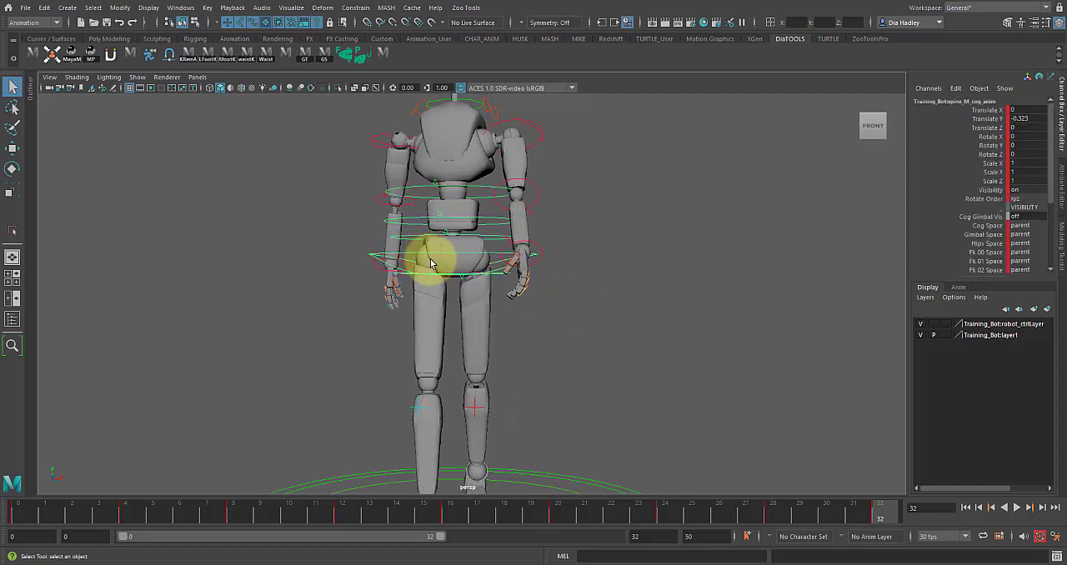
pyautogui.press('w')
pyautogui.keyDown('alt'); pyautogui.moveTo(539, 259); pyautogui.dragTo(539, 281); pyautogui.keyUp('alt')
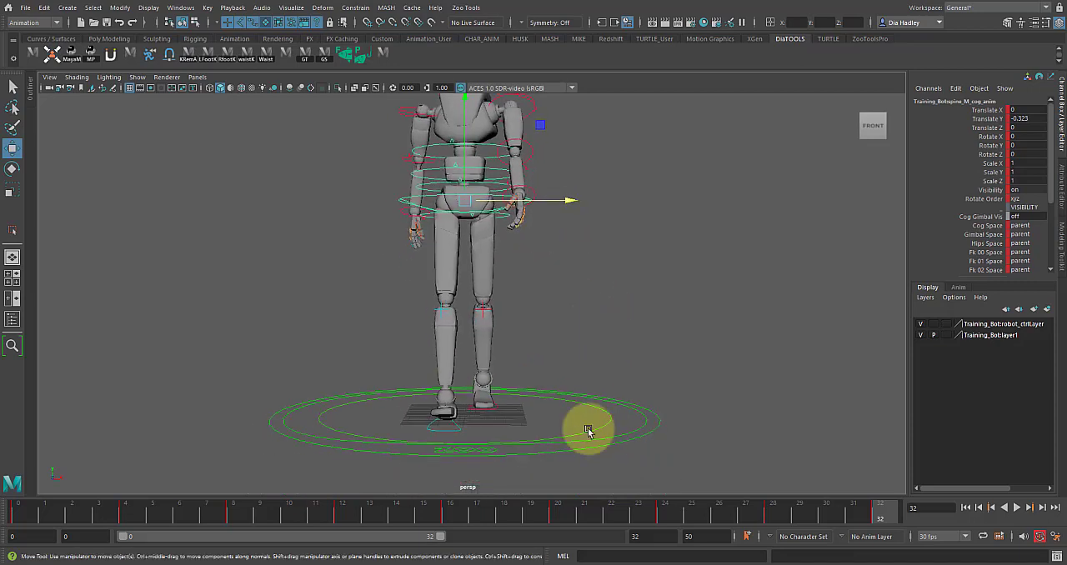
pyautogui.moveTo(829, 522); pyautogui.dragTo(36, 503)
pyautogui.keyDown('alt'); pyautogui.moveTo(627, 333); pyautogui.dragTo(596, 326, button='right'); pyautogui.keyUp('alt')
pyautogui.keyDown('alt'); pyautogui.moveTo(595, 326); pyautogui.dragTo(585, 379, button='middle'); pyautogui.keyUp('alt')
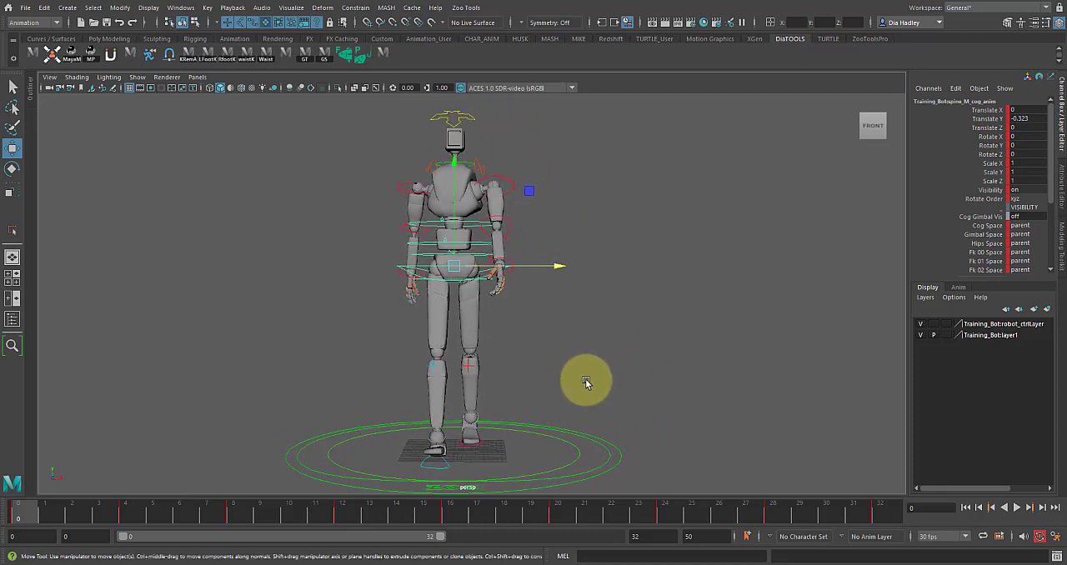
pyautogui.keyDown('alt'); pyautogui.moveTo(586, 380); pyautogui.dragTo(576, 381, button='right'); pyautogui.keyUp('alt')
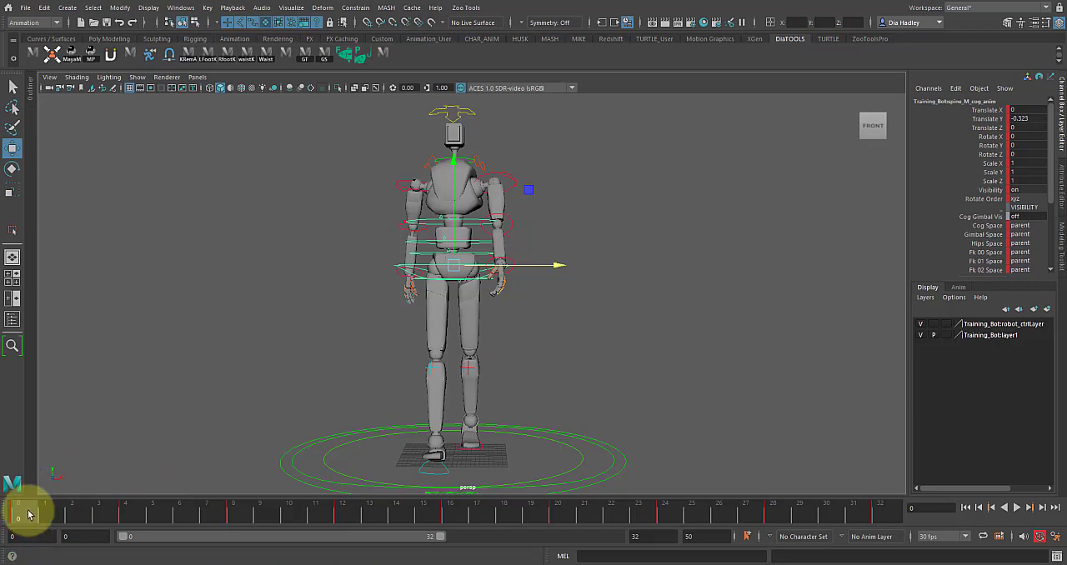
# Step: Review the walk from the front, checking the hips' position over the supporting foot at frames 12 and 0
pyautogui.hotkey('alt', 'v')
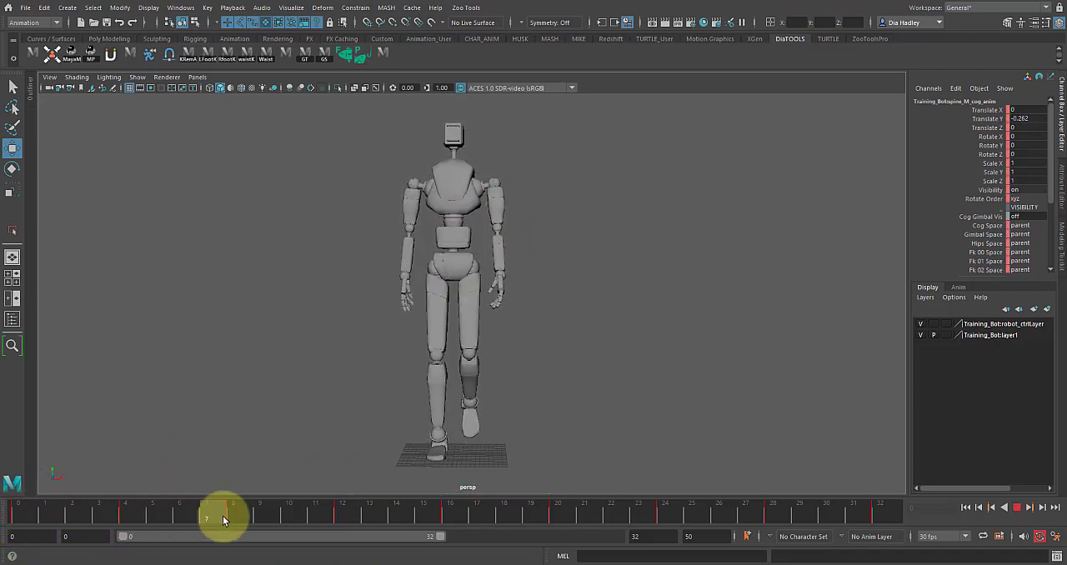
pyautogui.click(342, 515)
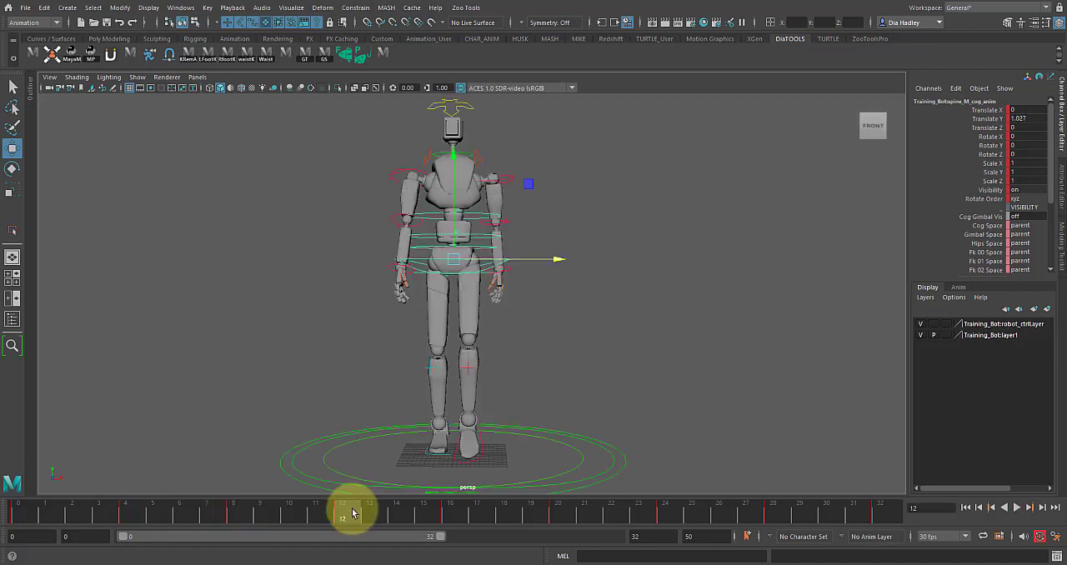
pyautogui.keyDown('alt'); pyautogui.moveTo(401, 471); pyautogui.dragTo(412, 448); pyautogui.keyUp('alt')
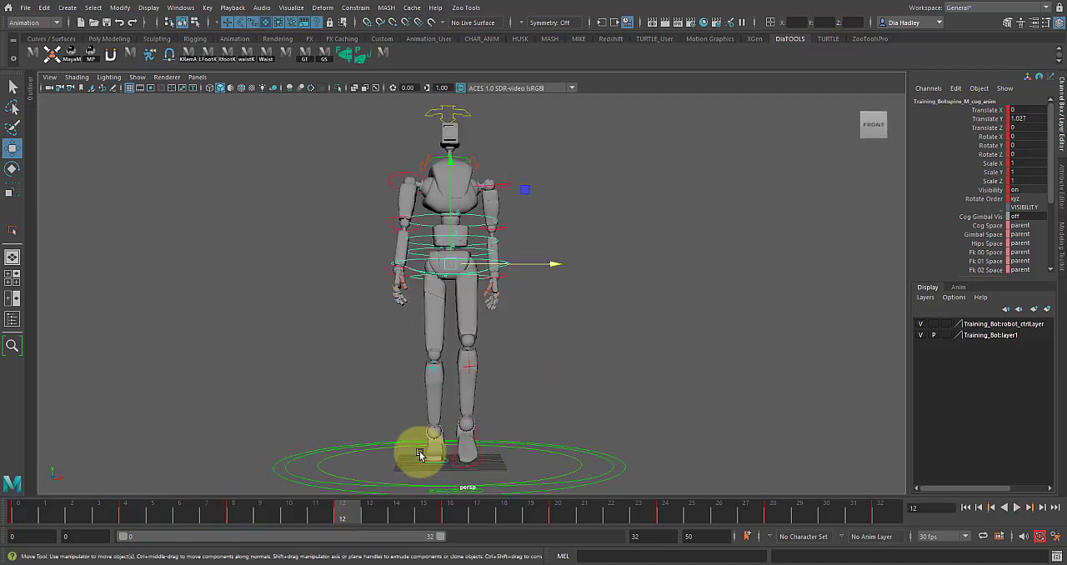
pyautogui.keyDown('alt'); pyautogui.moveTo(428, 447); pyautogui.dragTo(422, 422, button='middle'); pyautogui.keyUp('alt')
pyautogui.hotkey('alt', 'v')
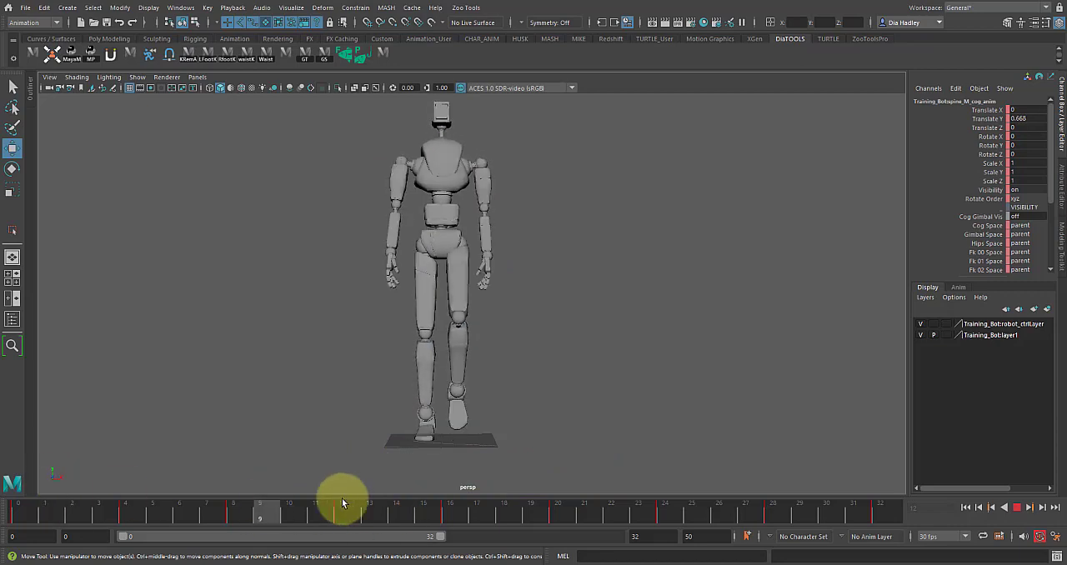
pyautogui.click(18, 506)
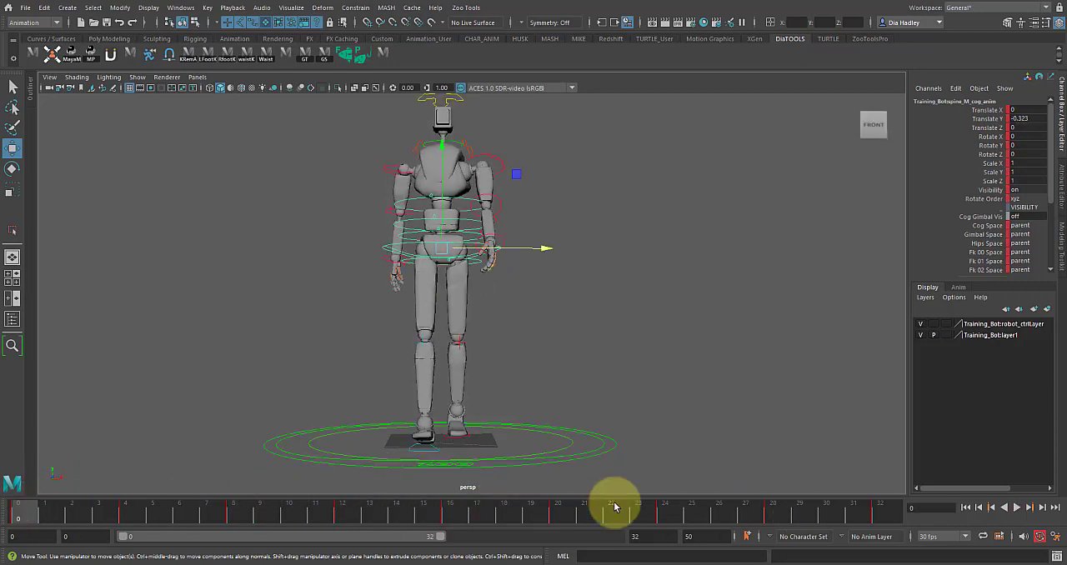
pyautogui.keyDown('alt'); pyautogui.moveTo(597, 345); pyautogui.dragTo(669, 355); pyautogui.keyUp('alt')
pyautogui.keyDown('alt'); pyautogui.moveTo(427, 436); pyautogui.dragTo(412, 420); pyautogui.keyUp('alt')
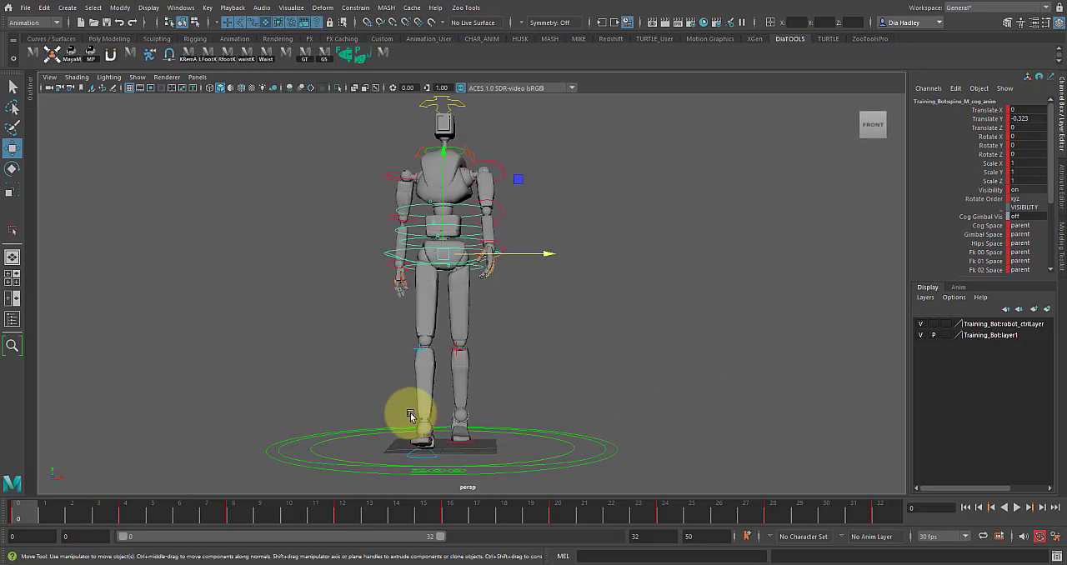
# Step: Hide the rig's control curves and set the COG control's Translate X to 1 at frame 0
pyautogui.hotkey('alt', '1')
pyautogui.keyDown('alt'); pyautogui.moveTo(486, 391); pyautogui.dragTo(480, 407, button='middle'); pyautogui.keyUp('alt')
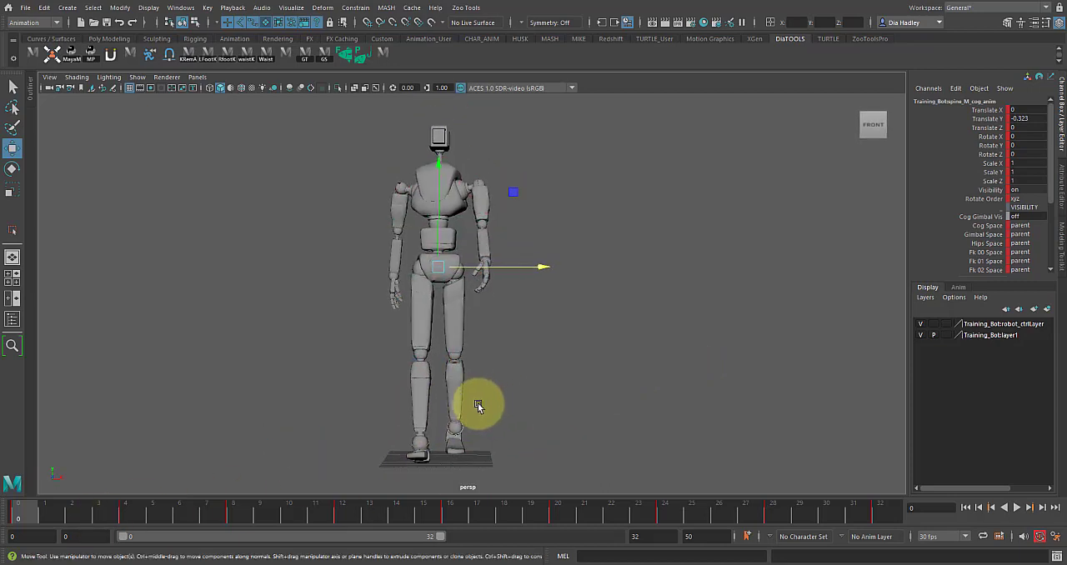
pyautogui.keyDown('alt'); pyautogui.moveTo(440, 436); pyautogui.dragTo(435, 433); pyautogui.keyUp('alt')
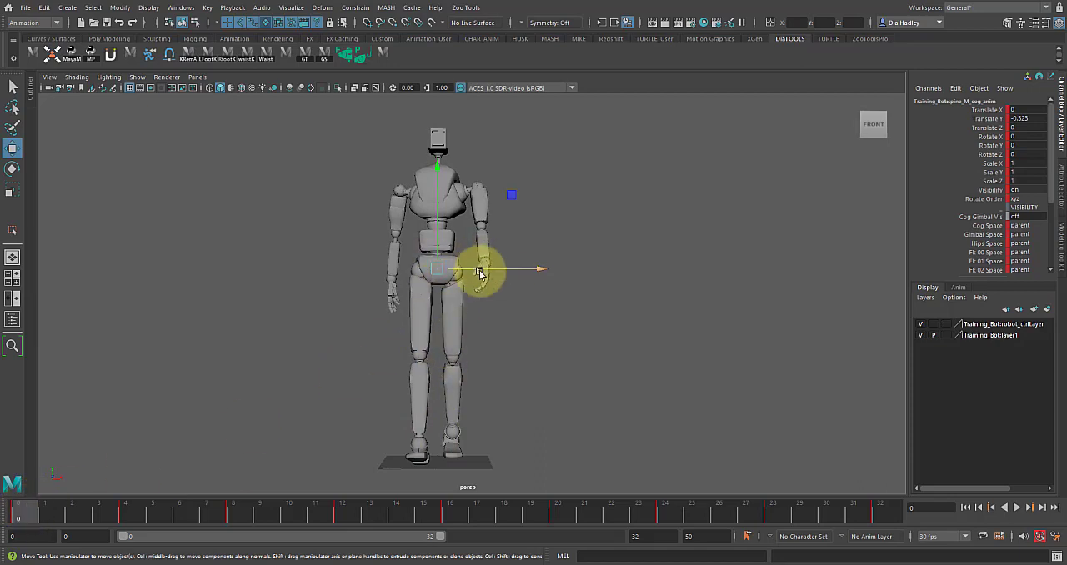
pyautogui.moveTo(483, 271); pyautogui.dragTo(487, 269)
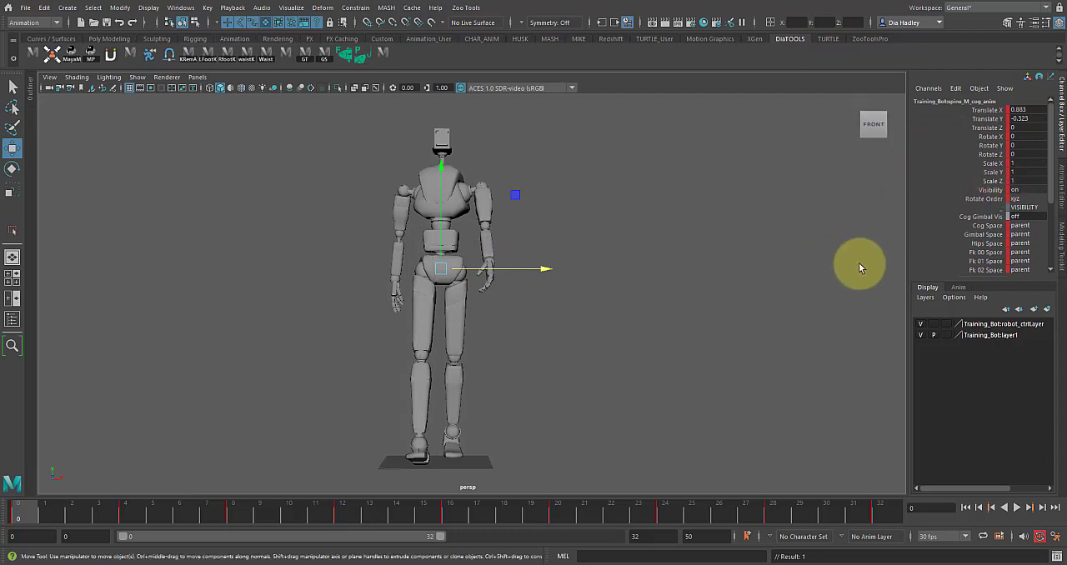
pyautogui.doubleClick(1026, 108)
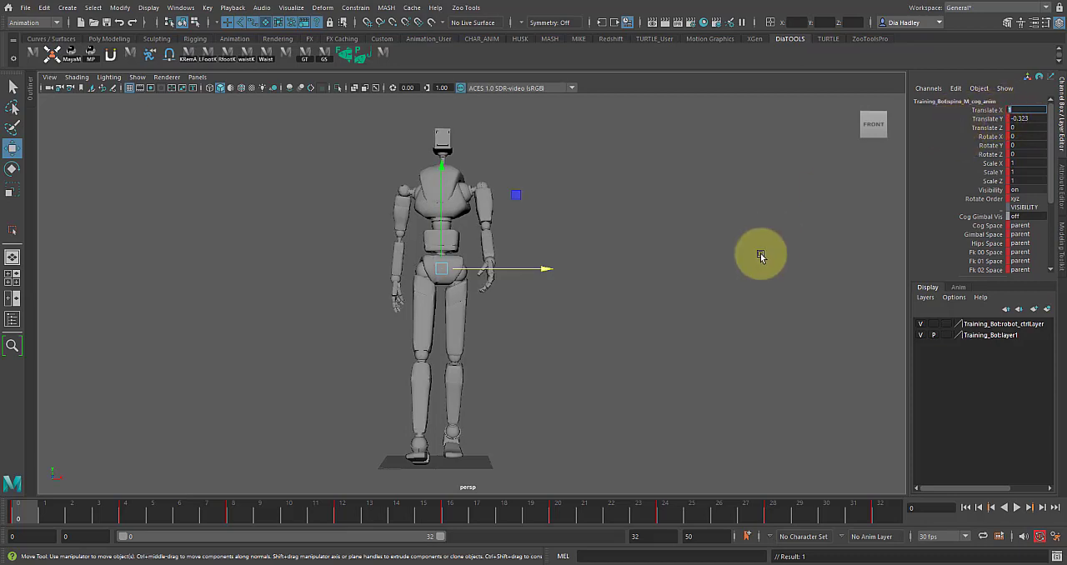
# Step: Set the COG control's Translate X to 1 at frame 4
pyautogui.hotkey('alt', 'v')
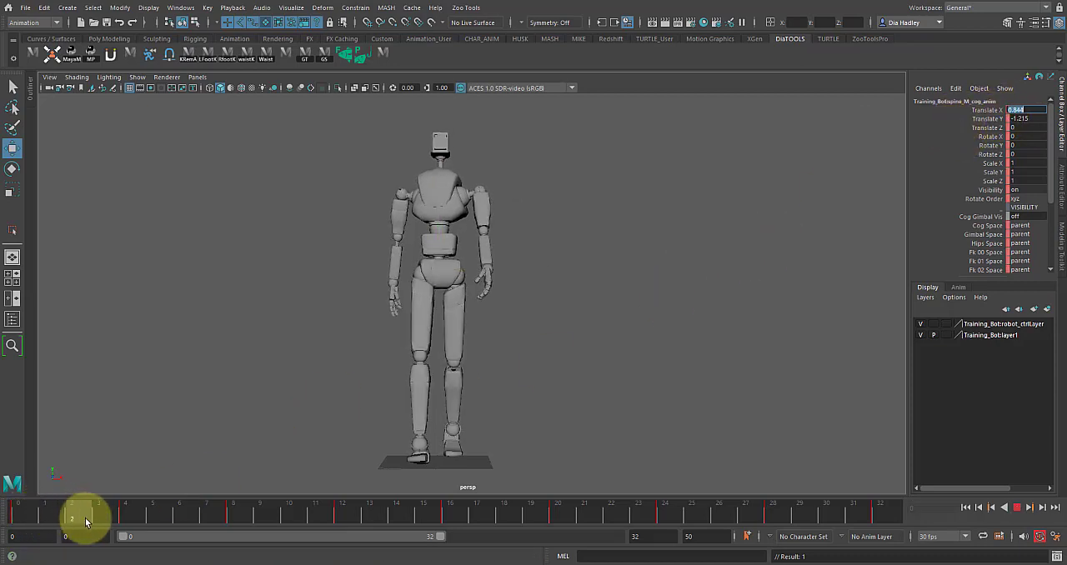
pyautogui.click(124, 519)
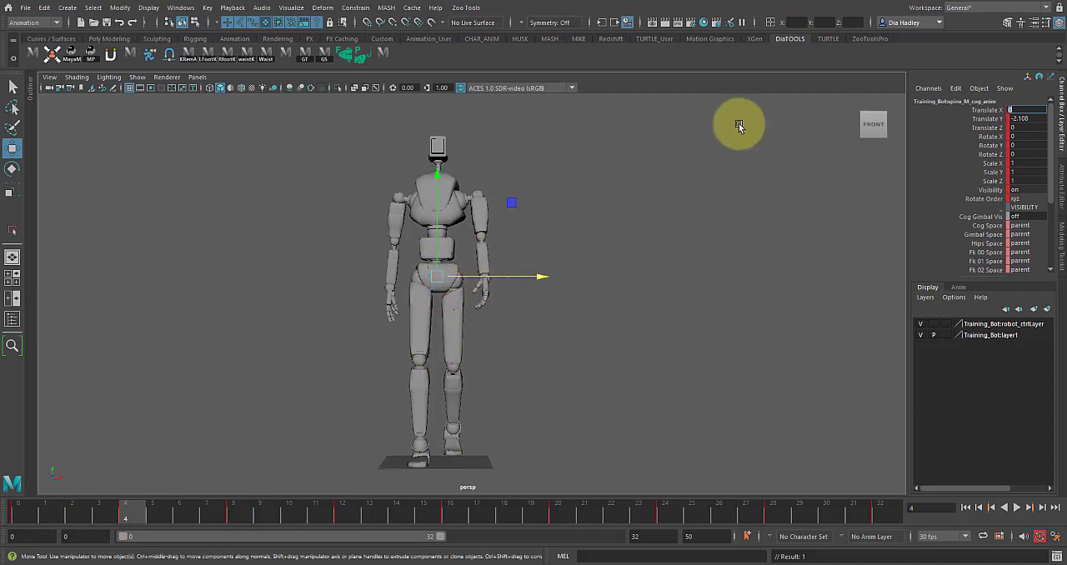
pyautogui.press('Return')
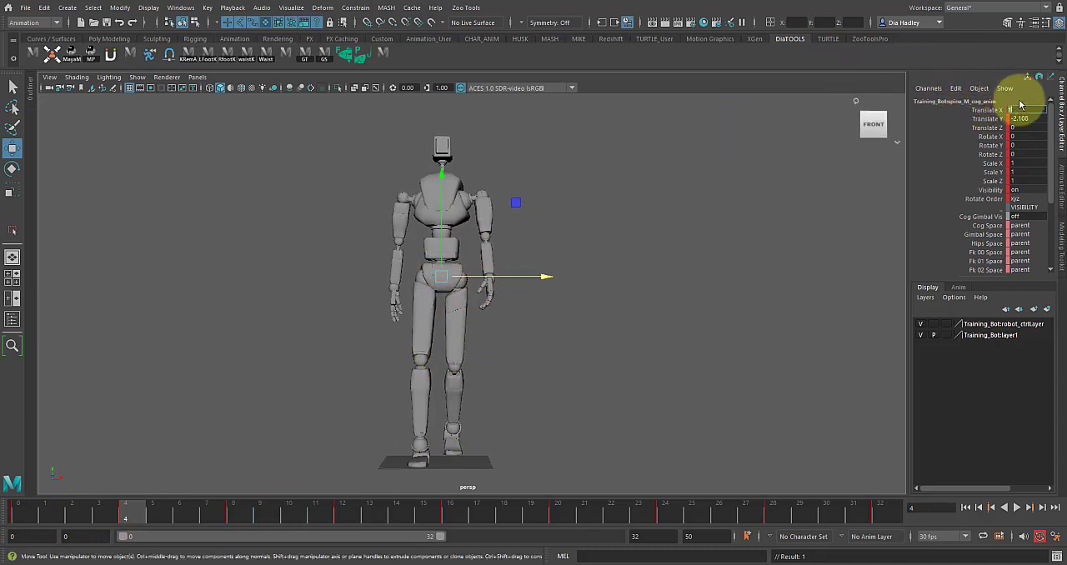
# Step: Shift the COG control sideways to about -1.27 in X at frame 8 and play the motion
pyautogui.moveTo(123, 512); pyautogui.dragTo(232, 527)
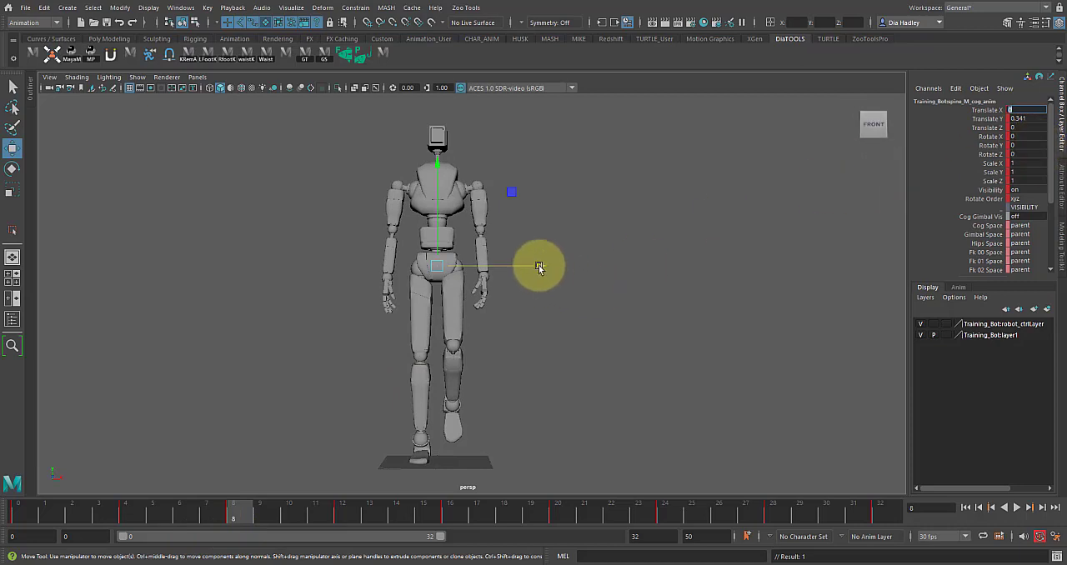
pyautogui.moveTo(539, 267); pyautogui.dragTo(536, 268)
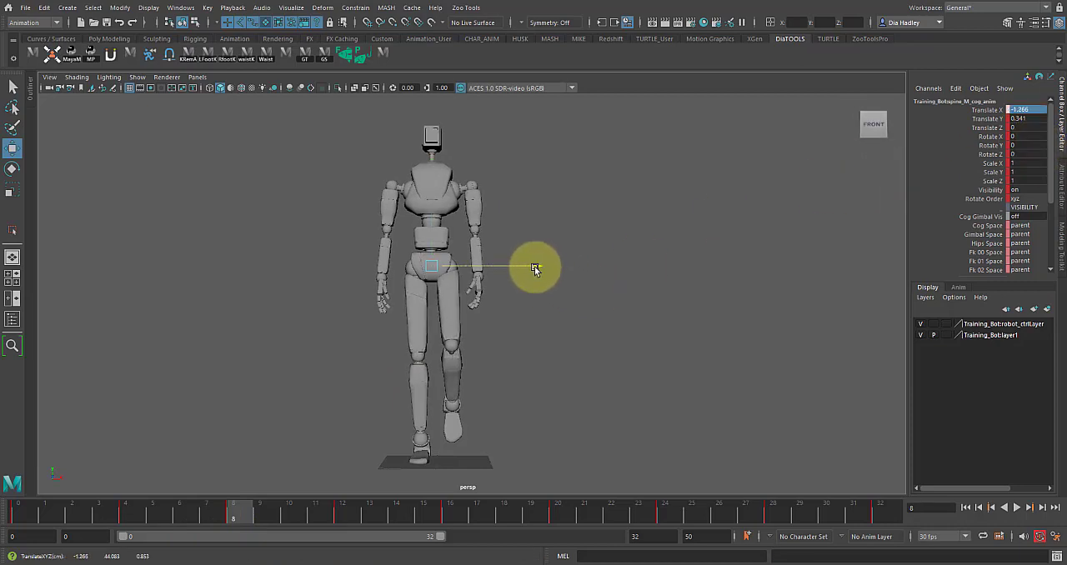
pyautogui.hotkey('alt', 'v')
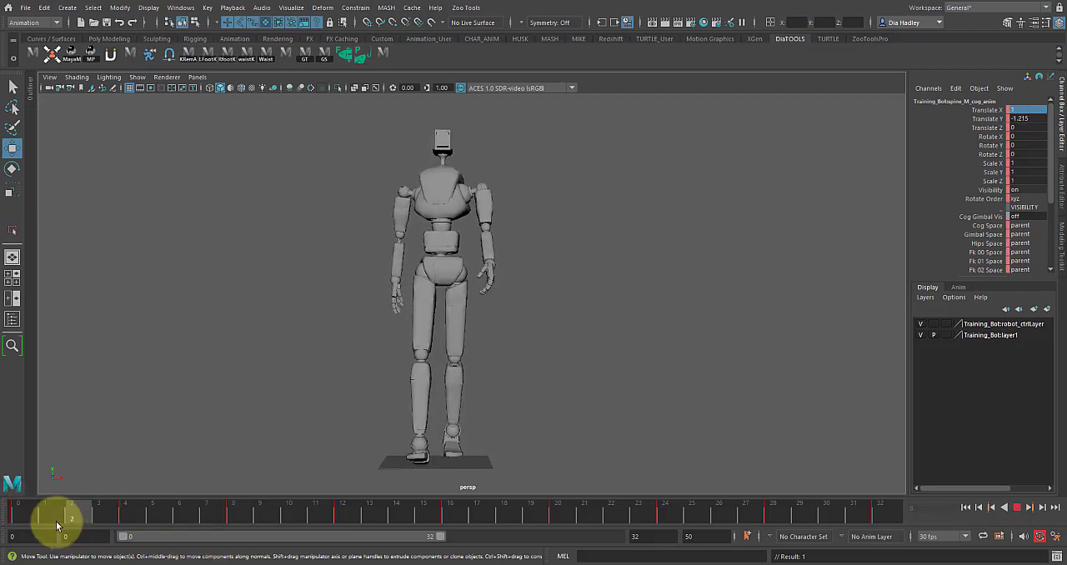
# Step: Move the COG control to about 0.24 in X at frame 4 and enter a new negative Translate X at frame 8
pyautogui.moveTo(29, 519); pyautogui.dragTo(131, 519)
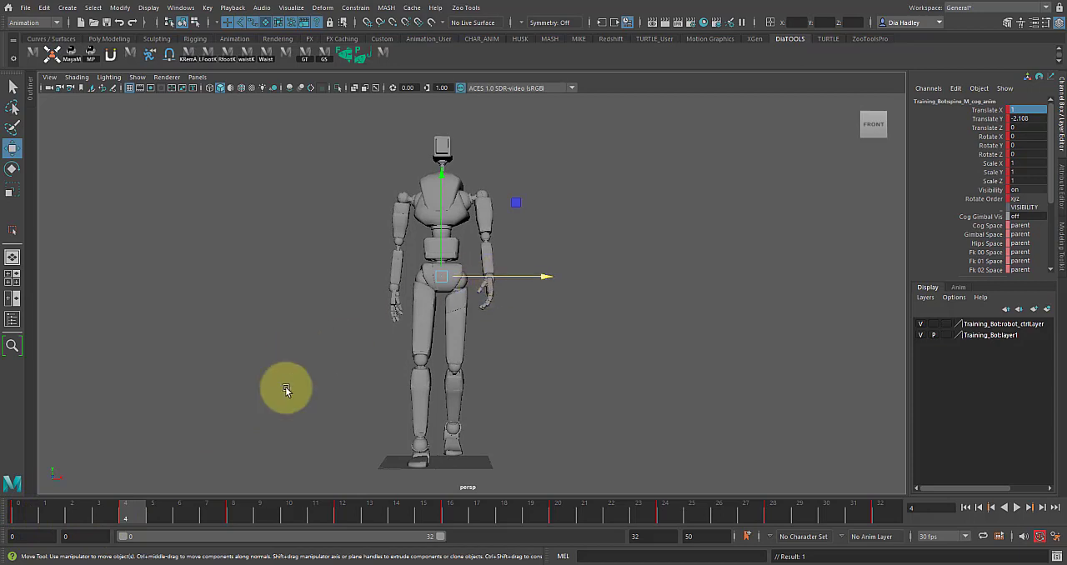
pyautogui.moveTo(534, 275); pyautogui.dragTo(530, 275)
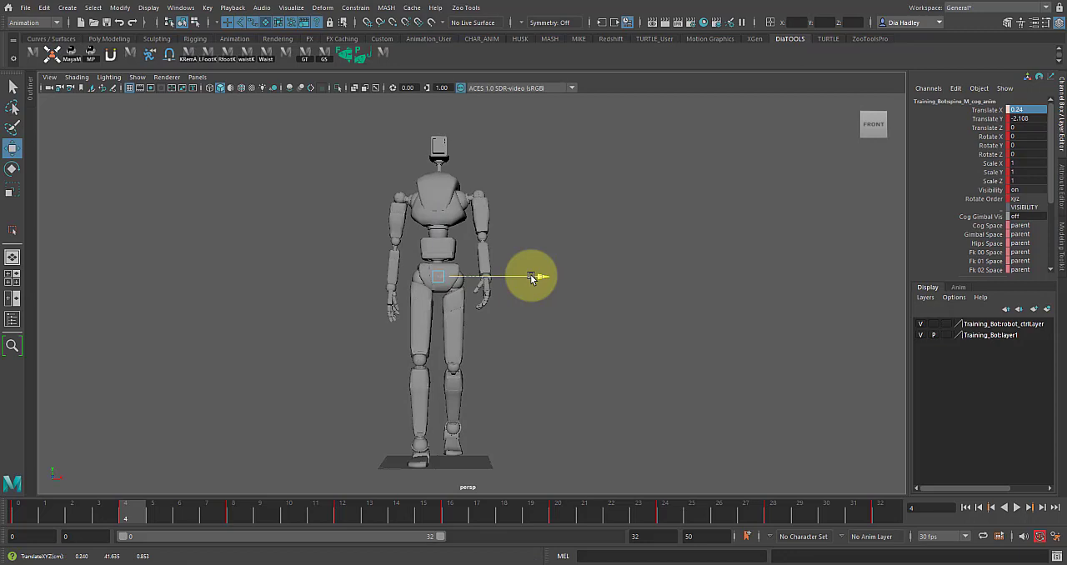
pyautogui.moveTo(26, 507); pyautogui.dragTo(240, 523)
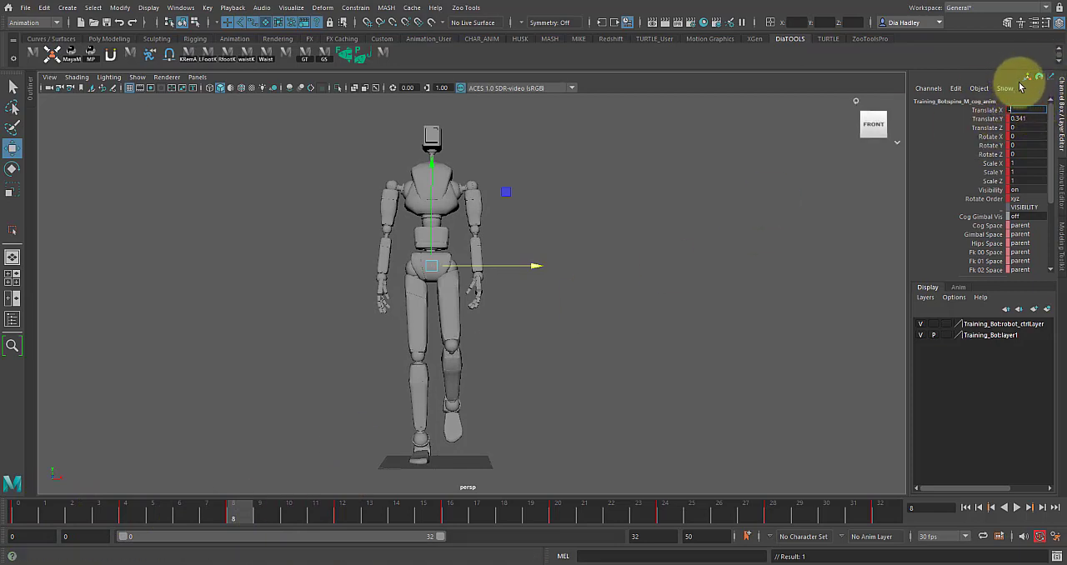
# Step: Shift the COG control to about -1.39 in X at frame 12 and set its Translate X to -1 at frame 16
pyautogui.moveTo(252, 514); pyautogui.dragTo(342, 514)
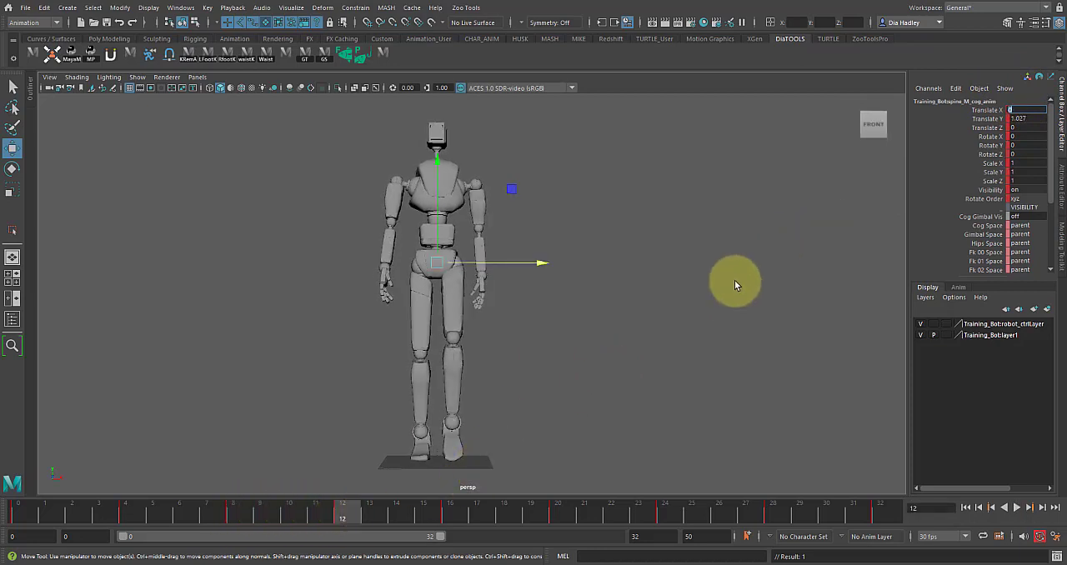
pyautogui.moveTo(510, 262); pyautogui.dragTo(504, 271)
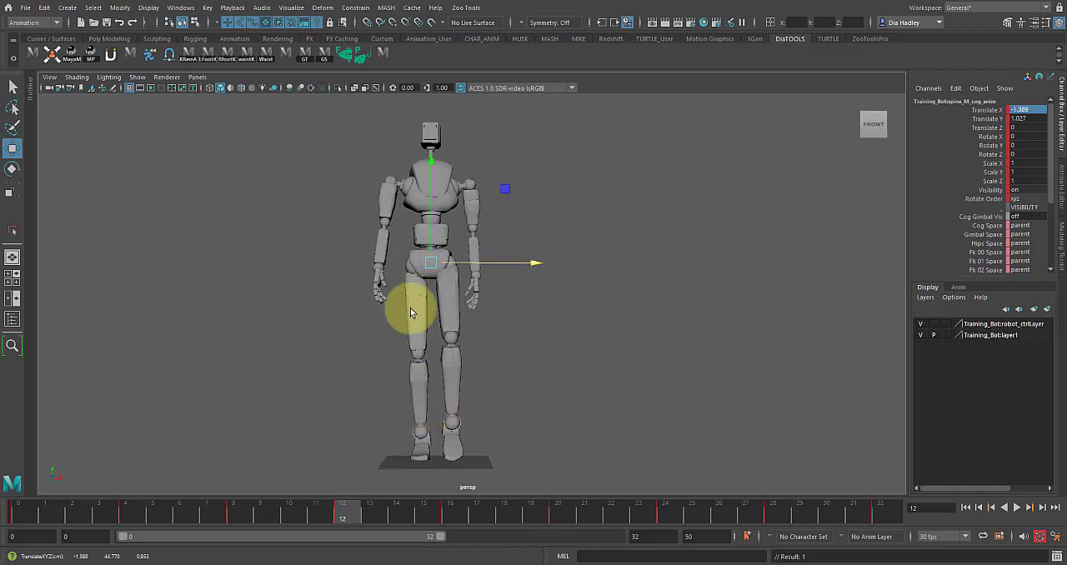
pyautogui.moveTo(341, 513); pyautogui.dragTo(451, 530)
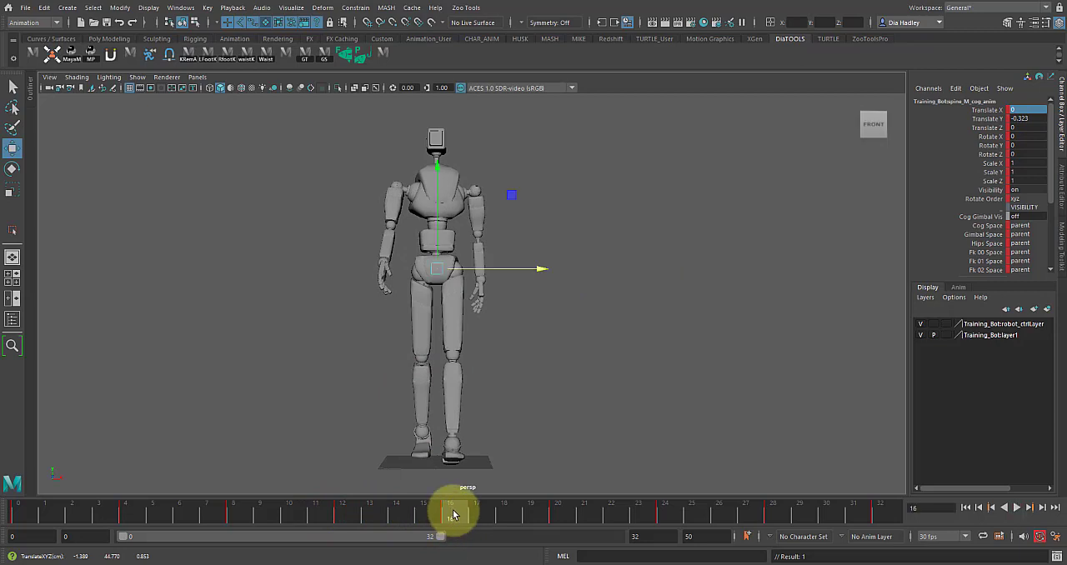
pyautogui.click(20, 519)
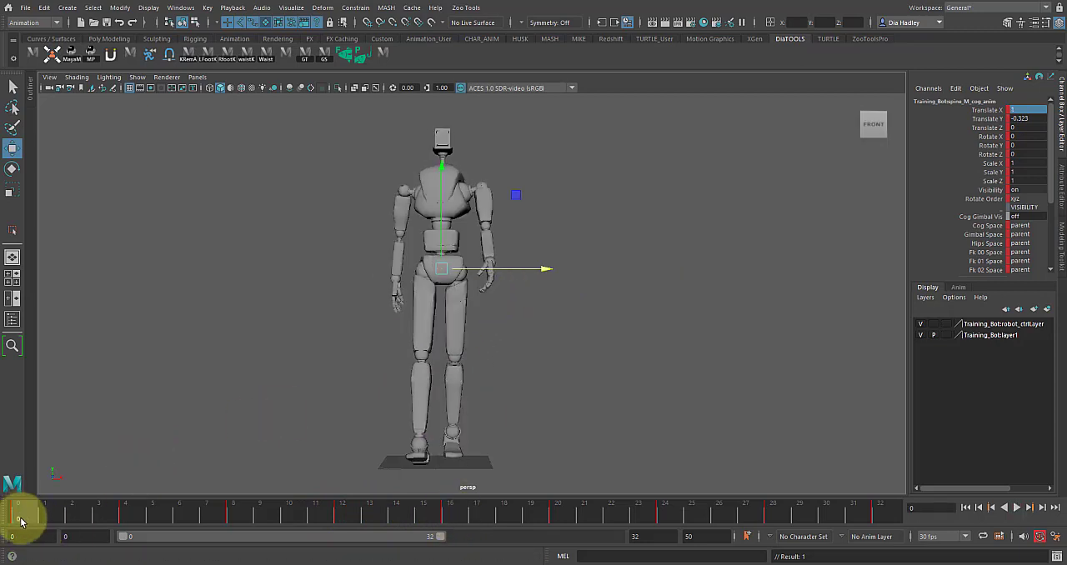
pyautogui.click(453, 509)
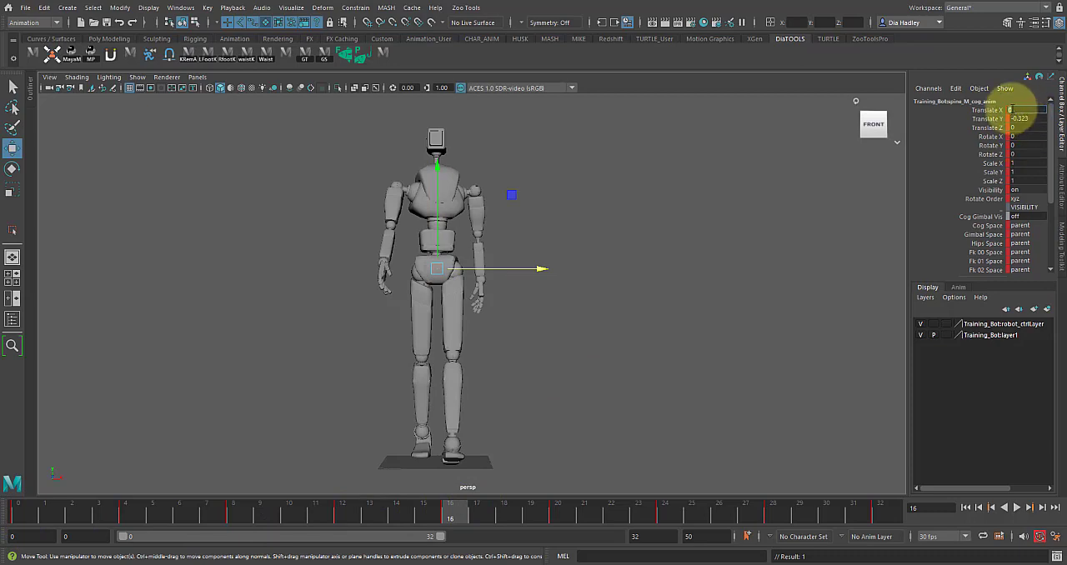
# Step: Shift the COG control to about -0.12 in X at frame 20 and set its Translate X to 0.3 at frame 4
pyautogui.click(352, 519)
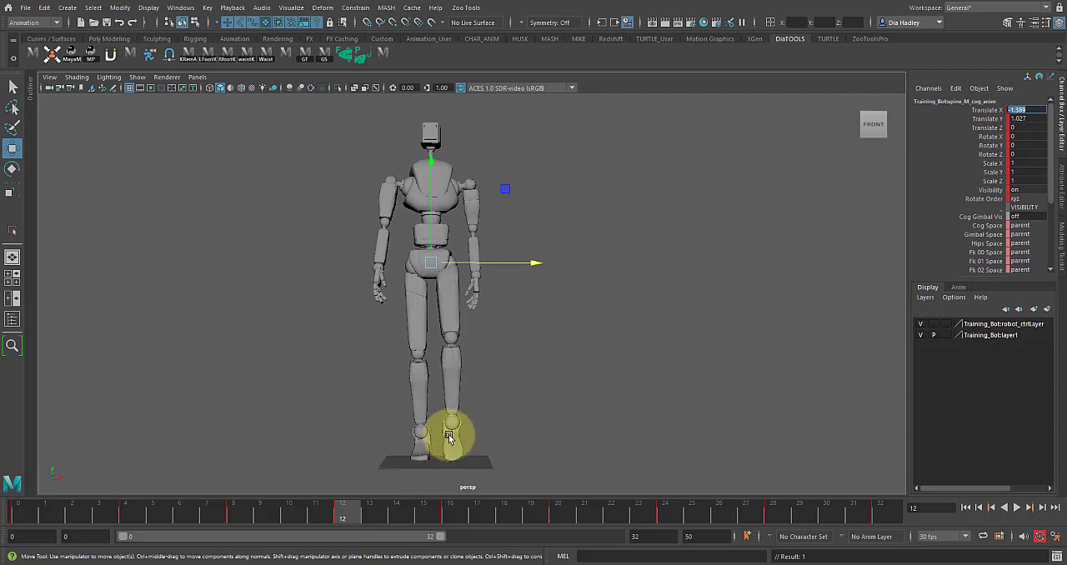
pyautogui.moveTo(346, 506); pyautogui.dragTo(561, 536)
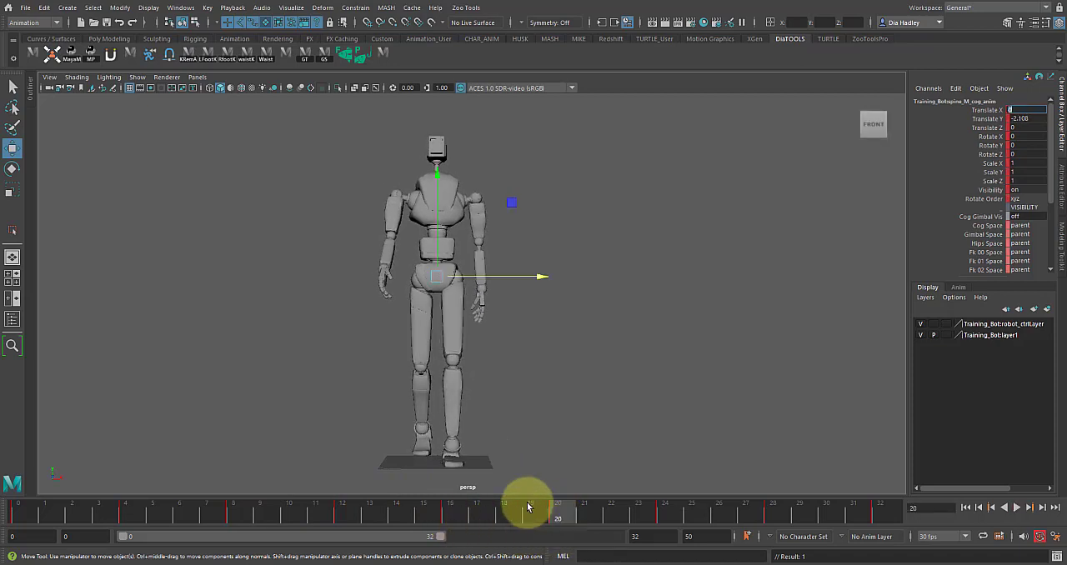
pyautogui.click(130, 514)
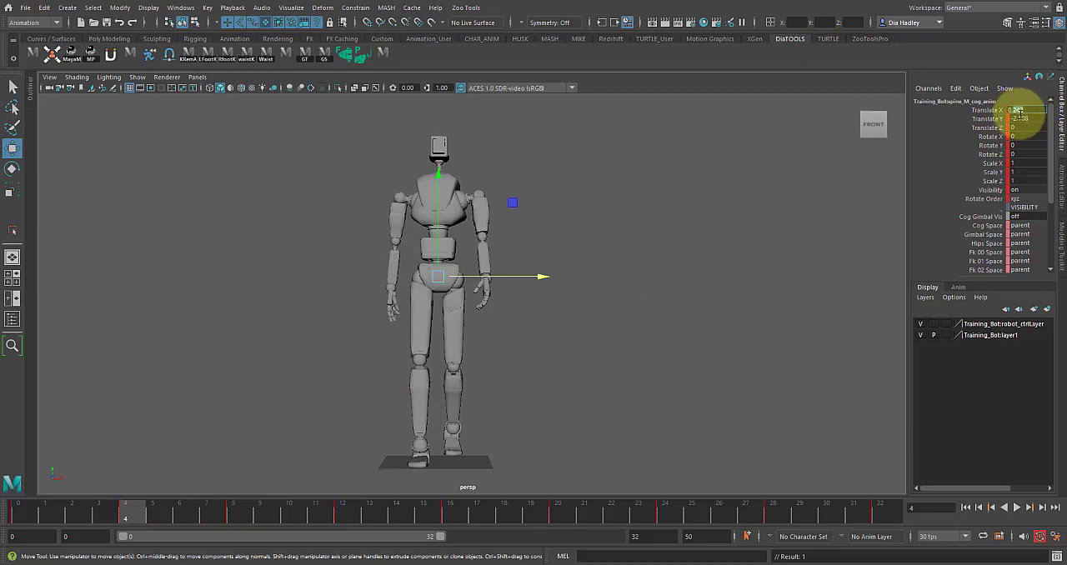
pyautogui.moveTo(145, 510); pyautogui.dragTo(548, 529)
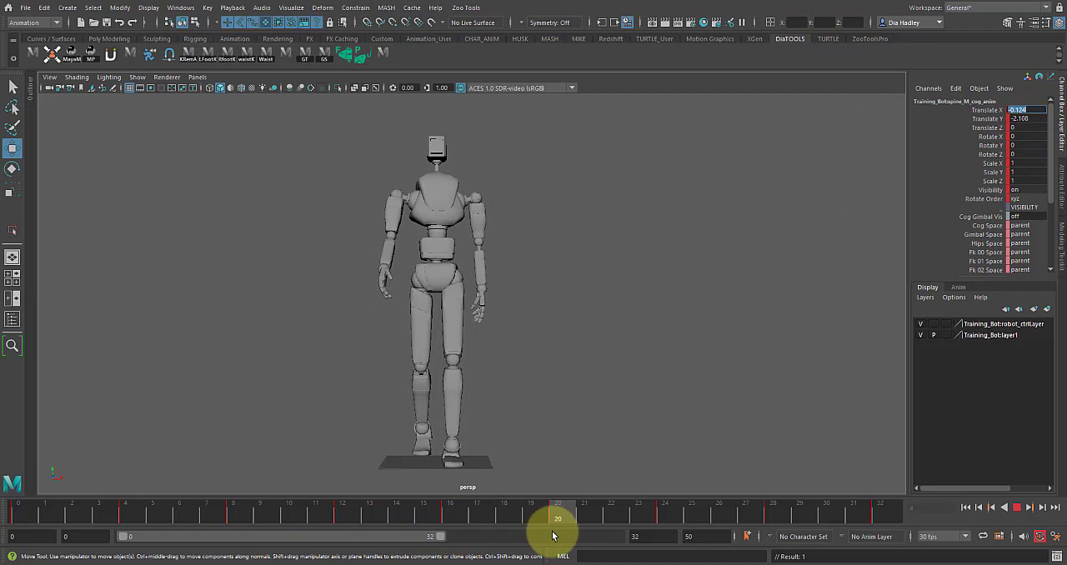
pyautogui.click(128, 520)
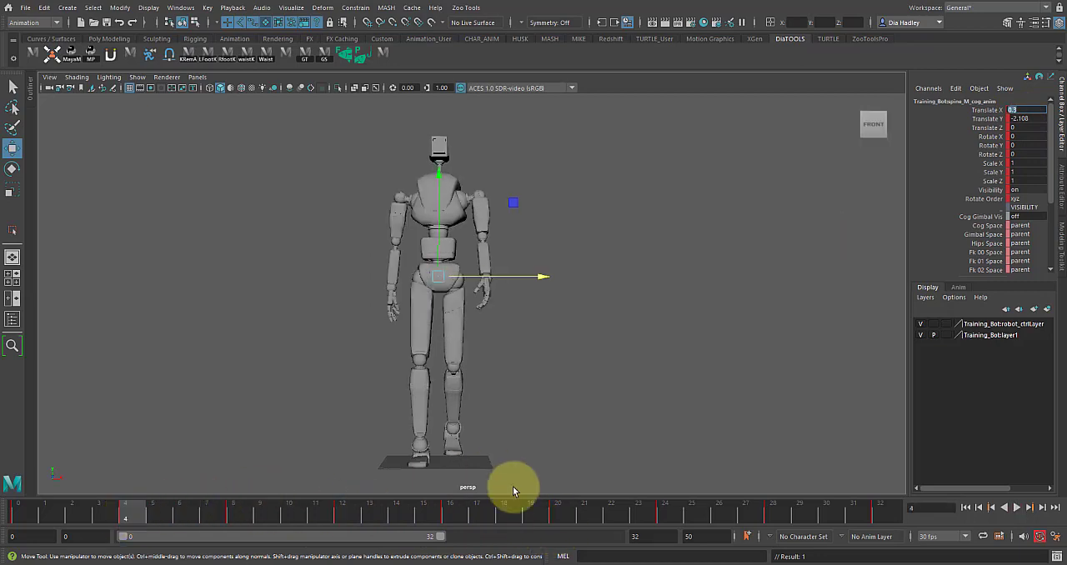
# Step: Set the COG control's Translate X to -0.3 at frame 20 and to 1 at frame 24
pyautogui.click(565, 515)
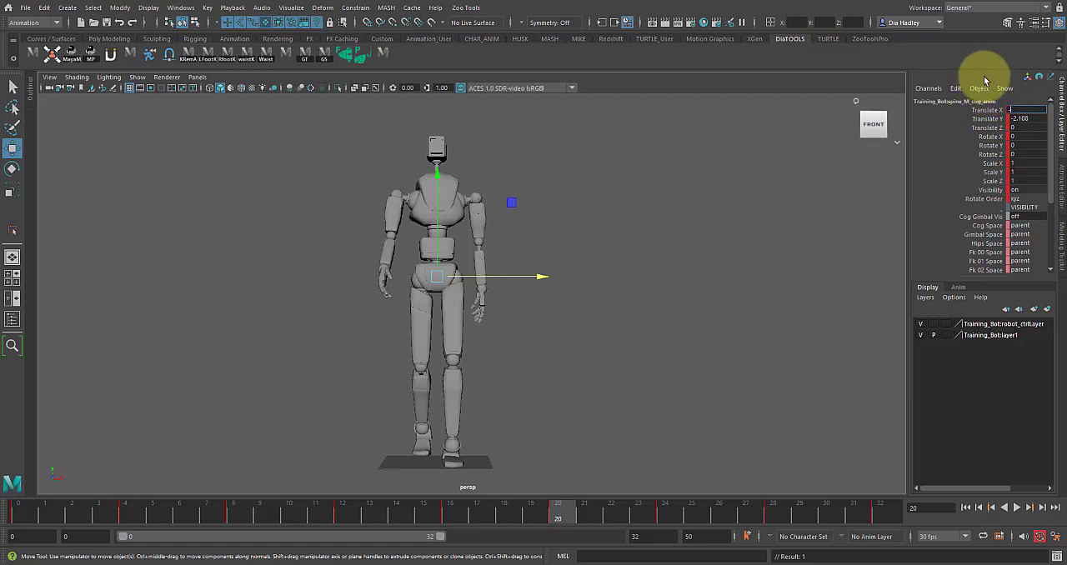
pyautogui.press('Return')
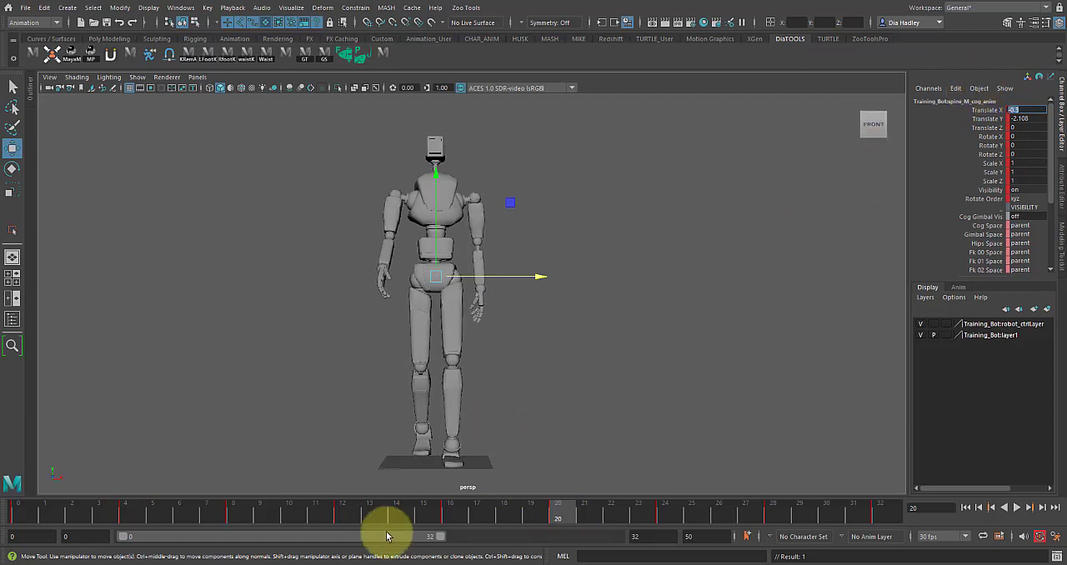
pyautogui.moveTo(409, 510); pyautogui.dragTo(664, 517)
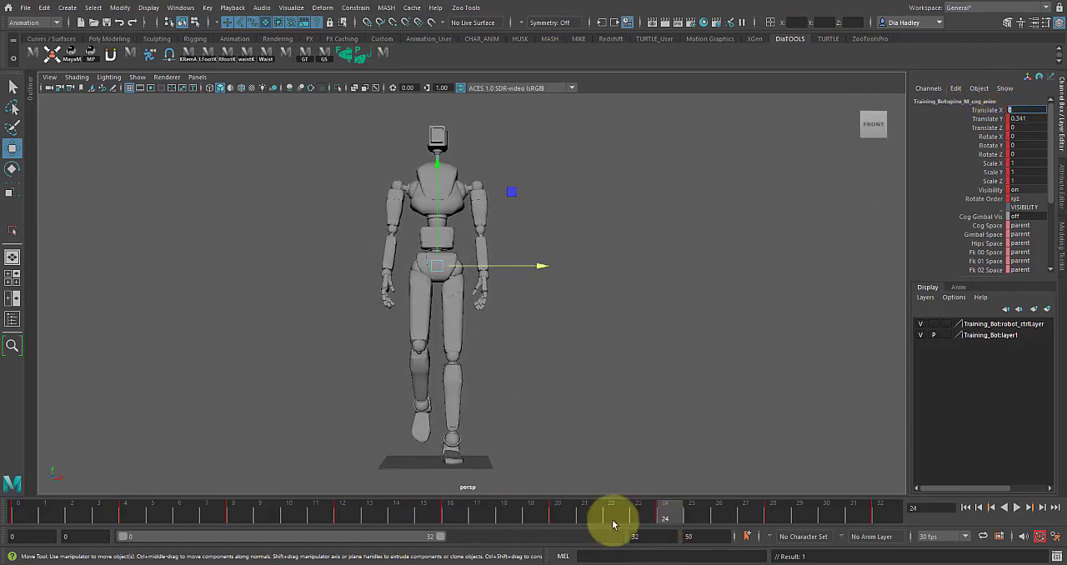
pyautogui.click(236, 517)
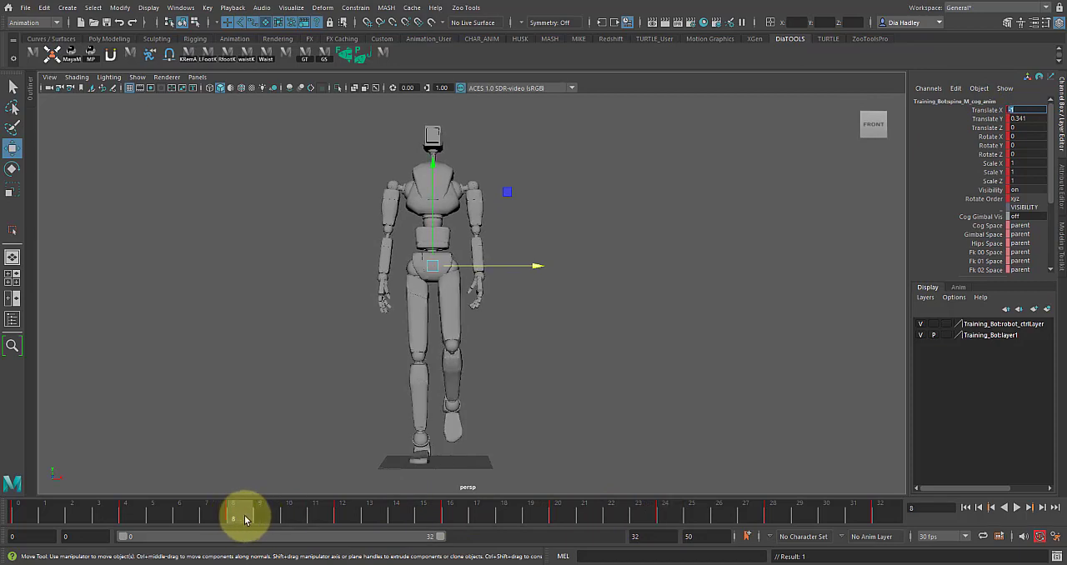
pyautogui.click(665, 511)
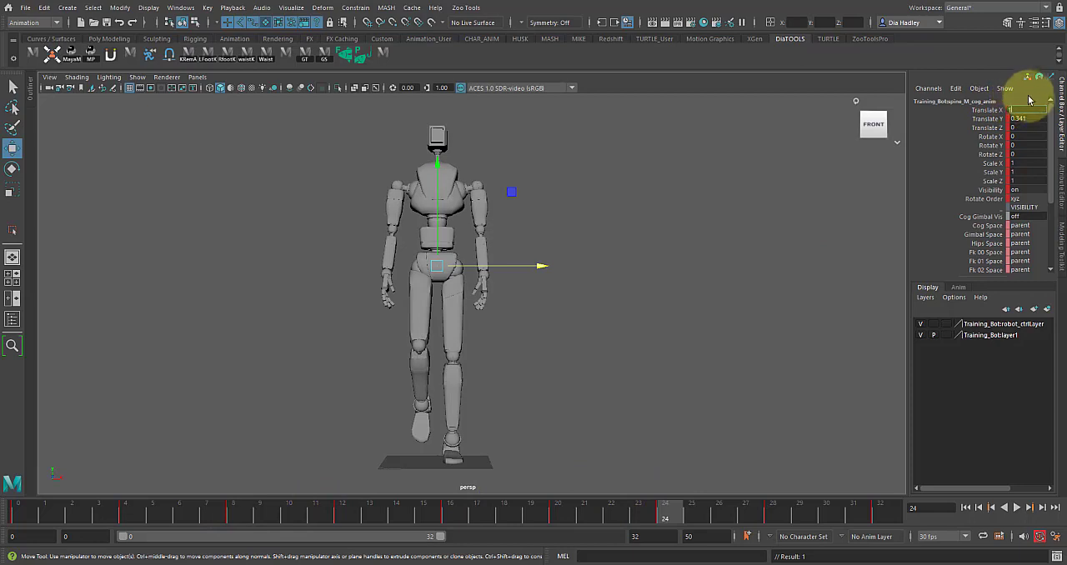
pyautogui.press('Return')
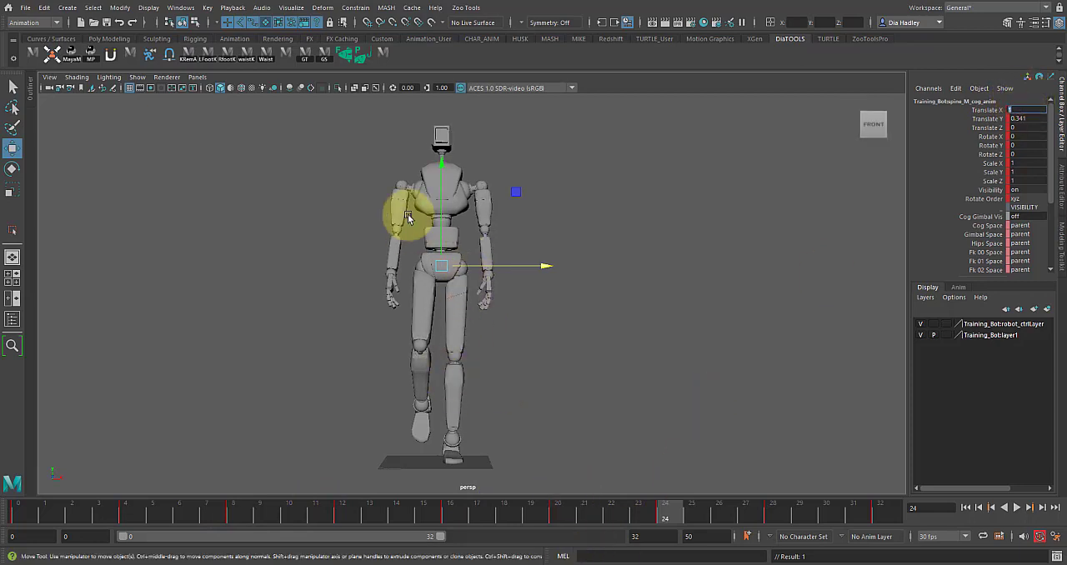
# Step: Try to set the COG control's Translate X to 1.389 at frame 28, opposite to frame 12, and play the motion
pyautogui.moveTo(679, 515); pyautogui.dragTo(773, 512)
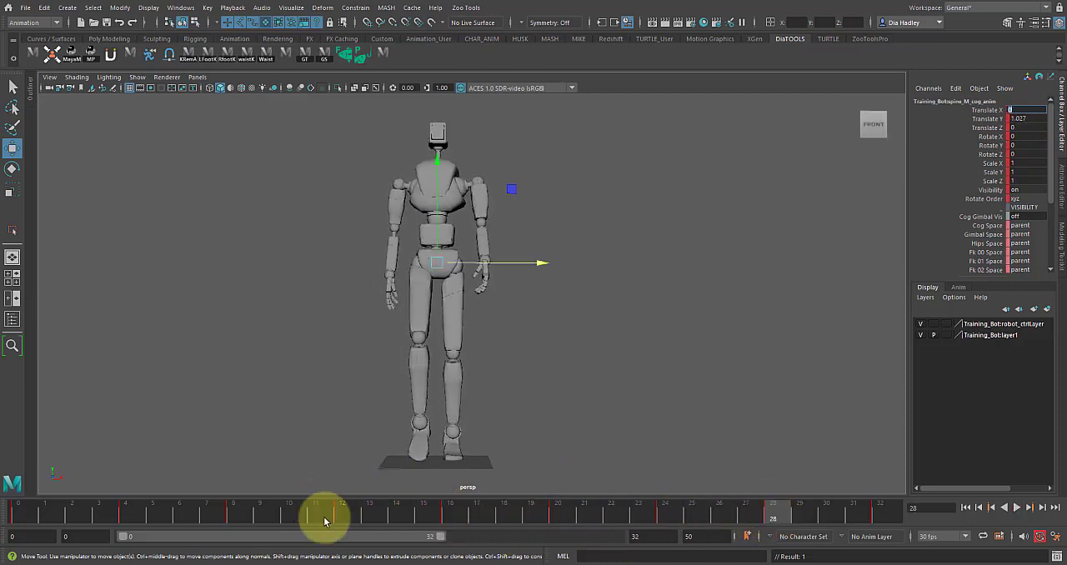
pyautogui.moveTo(308, 510); pyautogui.dragTo(344, 517)
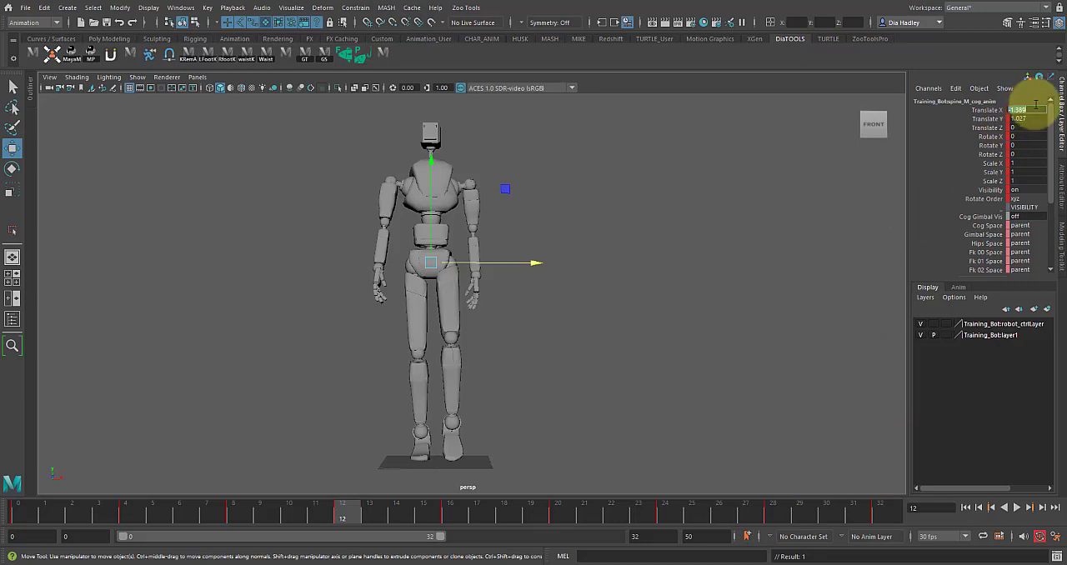
pyautogui.moveTo(724, 513); pyautogui.dragTo(771, 511)
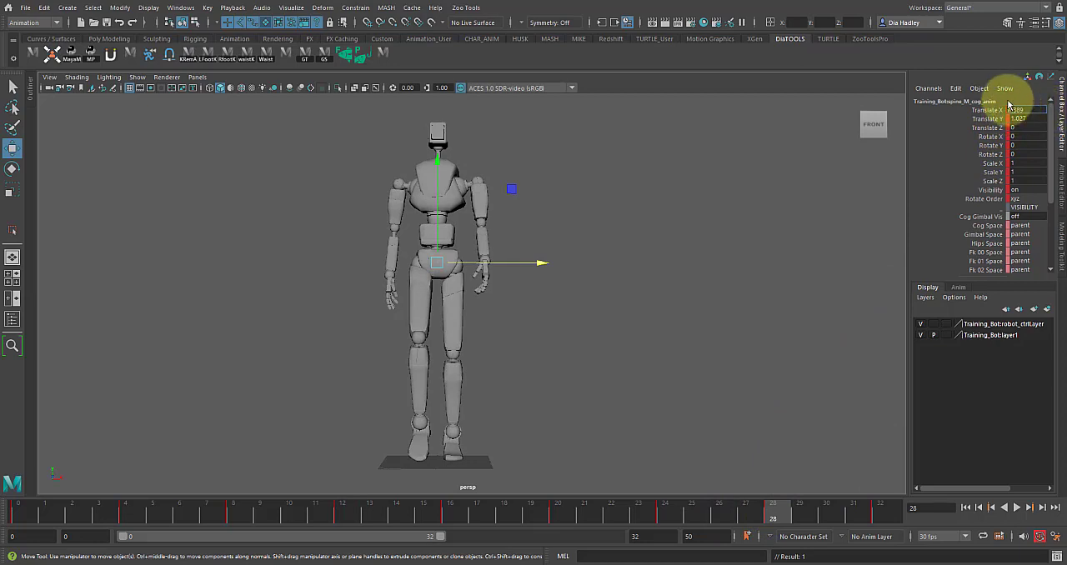
pyautogui.click(1018, 507)
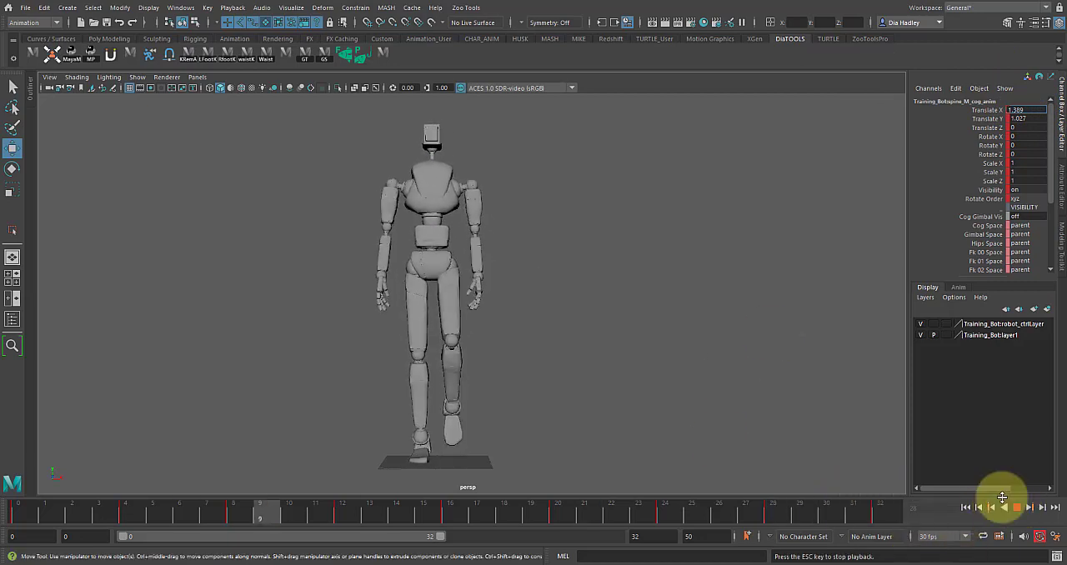
pyautogui.click(1023, 509)
# Step: Set the COG control's Translate X to 1 at frame 32 and play the walk cycle
pyautogui.click(880, 513)
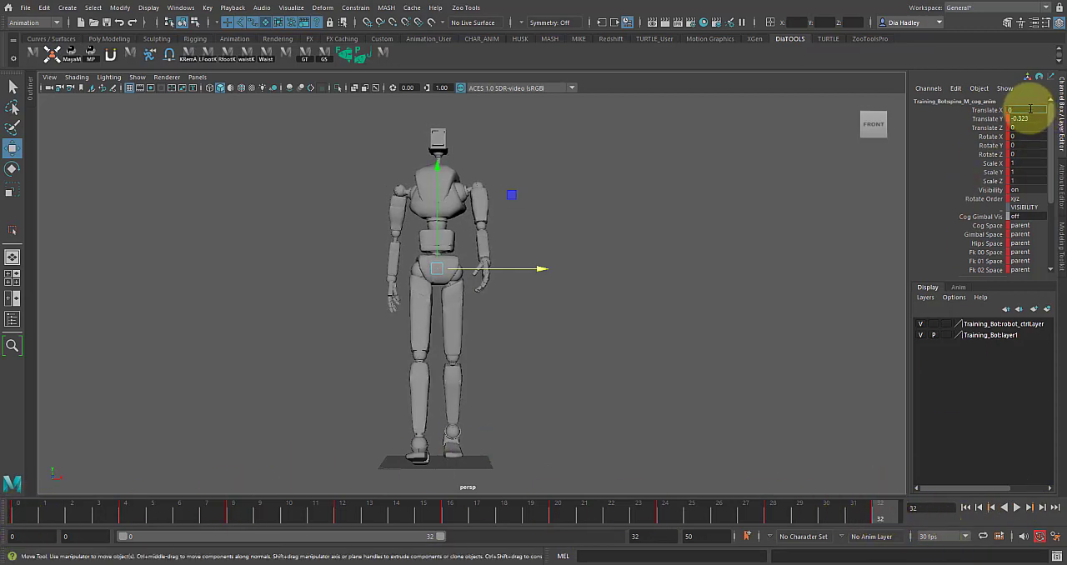
pyautogui.write('1')
pyautogui.press('Return')
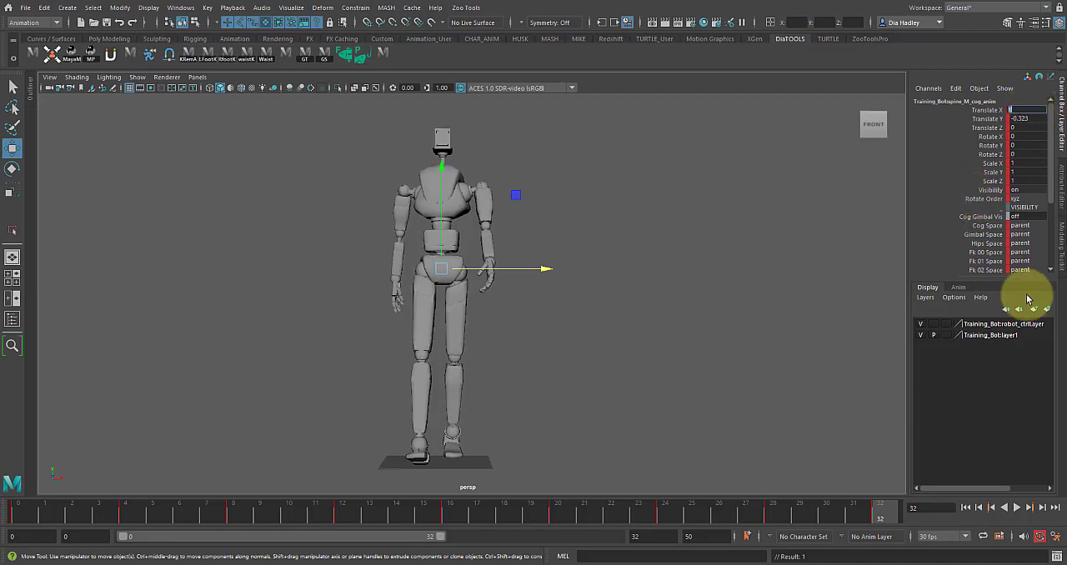
pyautogui.click(1019, 507)
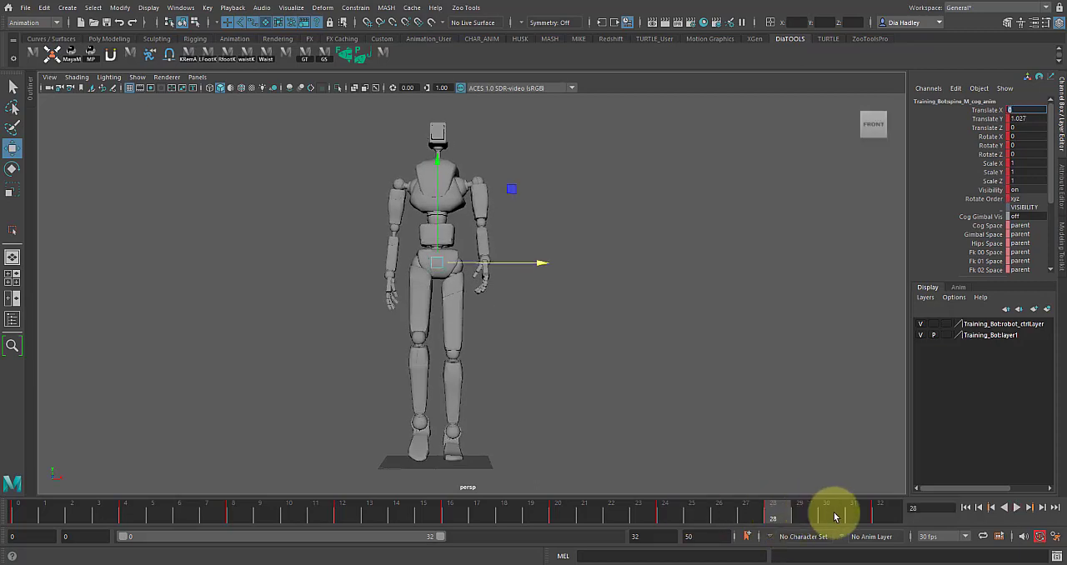
# Step: Mirror the COG control's frame 12 sideways shift at frame 28 by setting its Translate X to 1.389
pyautogui.click(665, 514)
pyautogui.click(771, 515)
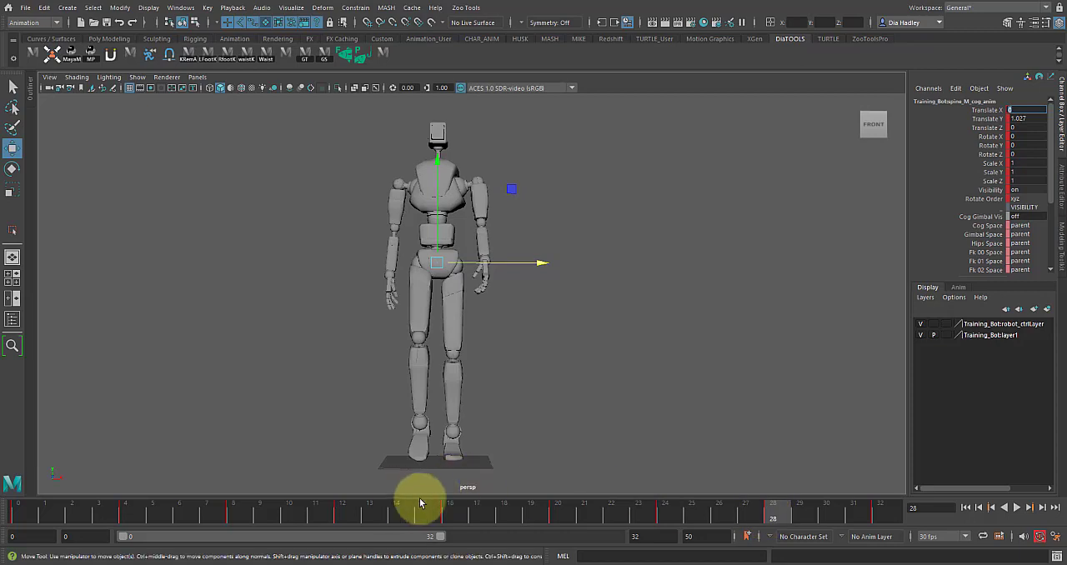
pyautogui.click(350, 515)
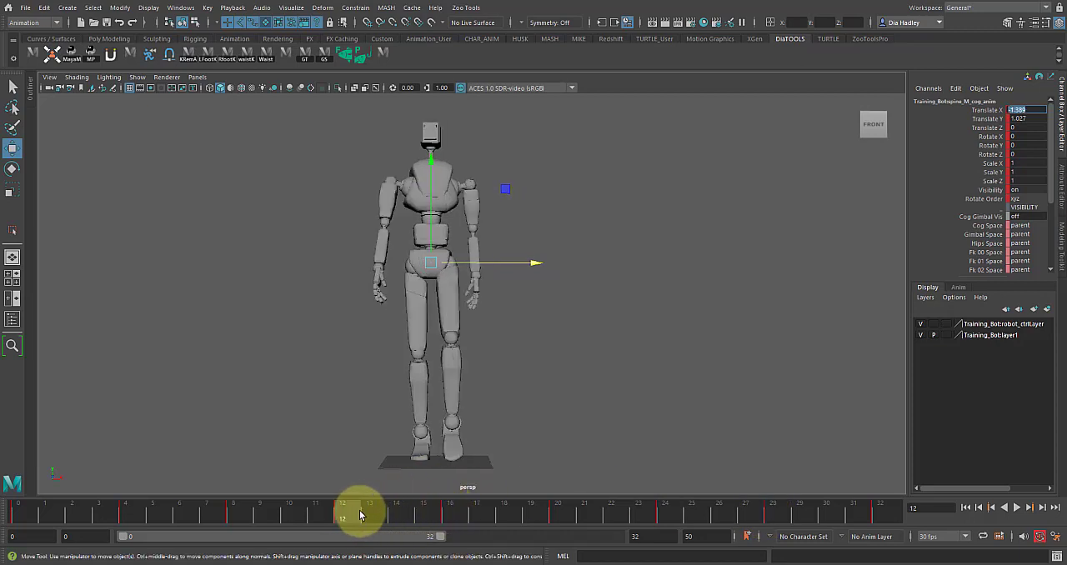
pyautogui.click(772, 514)
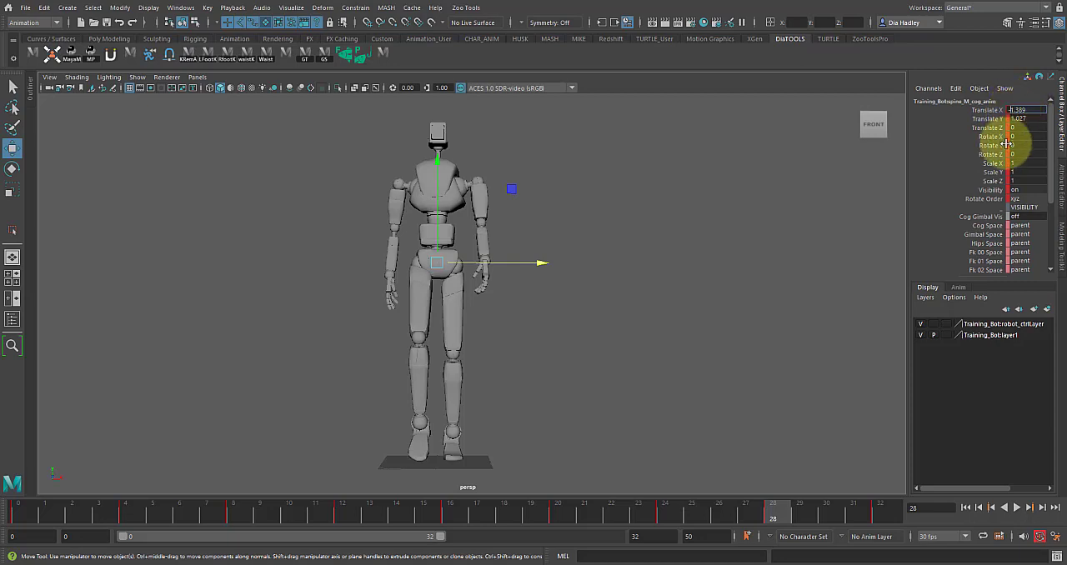
pyautogui.press('Return')
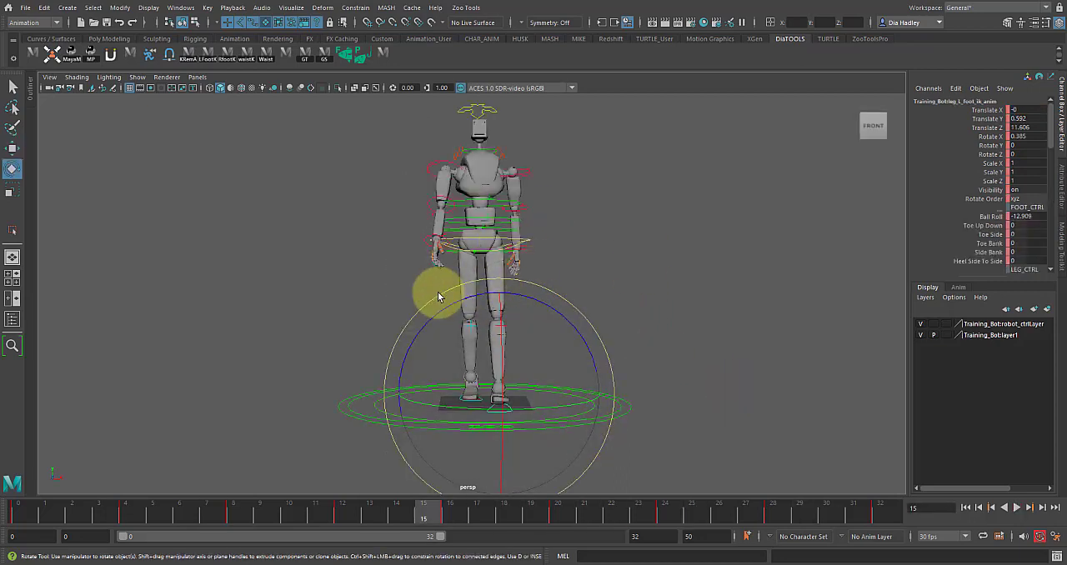
# Step: Try rotating the hips control at frame 15 and undo the rotation
pyautogui.keyDown('alt'); pyautogui.moveTo(470, 328); pyautogui.dragTo(421, 318); pyautogui.keyUp('alt')
pyautogui.click(519, 267)
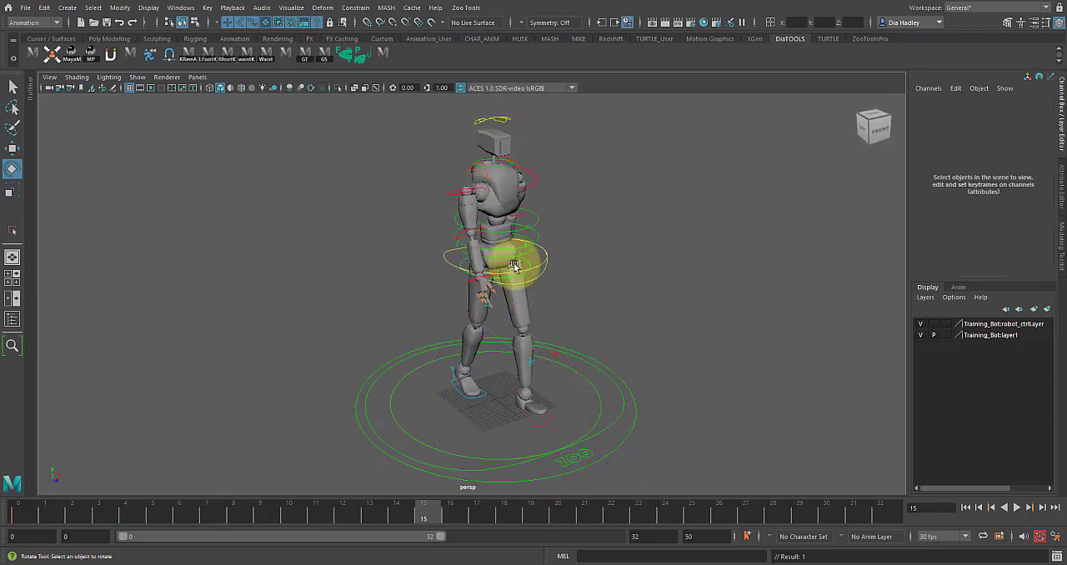
pyautogui.click(528, 264)
pyautogui.keyDown('alt'); pyautogui.moveTo(578, 312); pyautogui.dragTo(519, 199); pyautogui.keyUp('alt')
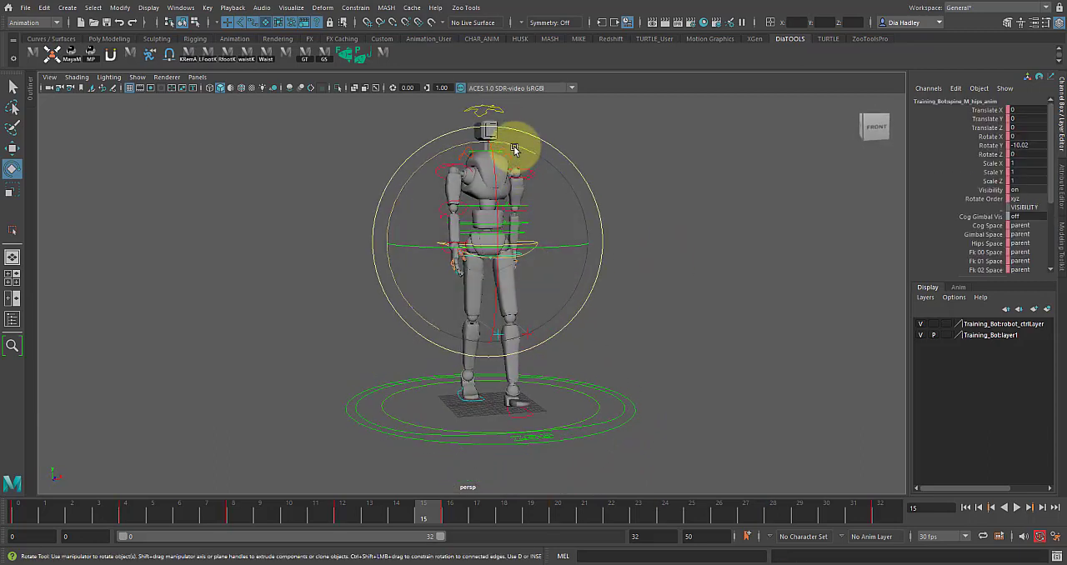
pyautogui.moveTo(522, 160); pyautogui.dragTo(535, 173)
pyautogui.hotkey('ctrl', 'z')
# Step: Play the walk cycle and review the robot's weight shift from the front
pyautogui.keyDown('alt'); pyautogui.moveTo(572, 300); pyautogui.dragTo(600, 302); pyautogui.keyUp('alt')
pyautogui.keyDown('alt'); pyautogui.moveTo(600, 302); pyautogui.dragTo(723, 313, button='right'); pyautogui.keyUp('alt')
pyautogui.keyDown('alt'); pyautogui.moveTo(542, 308); pyautogui.dragTo(544, 333, button='middle'); pyautogui.keyUp('alt')
pyautogui.keyDown('alt'); pyautogui.moveTo(544, 334); pyautogui.dragTo(342, 489); pyautogui.keyUp('alt')
pyautogui.hotkey('alt', 'v')
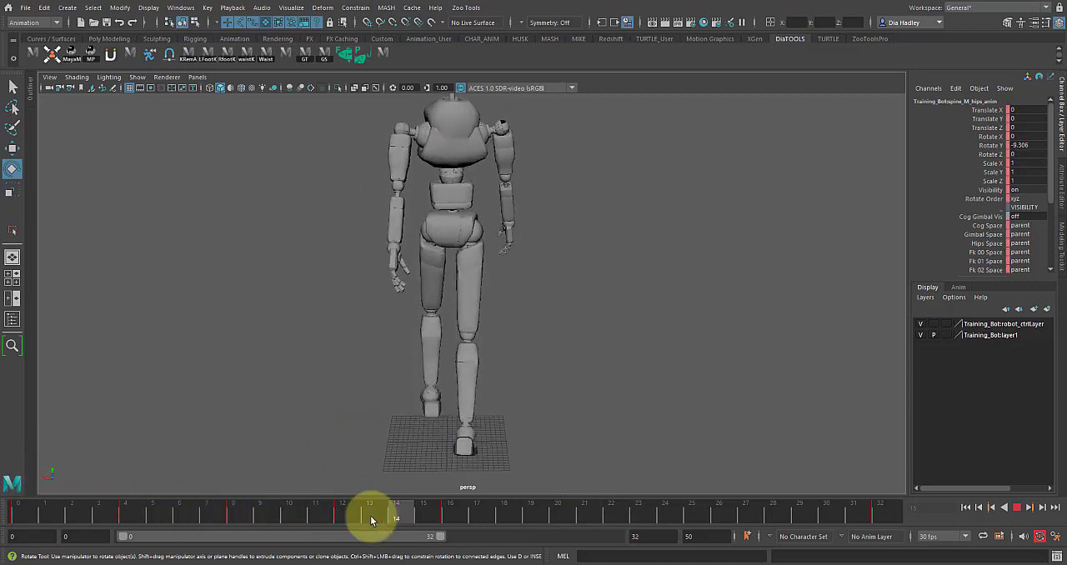
pyautogui.hotkey('alt', 'v')
# Step: Examine the right foot control's curves and its motion from the side view between frames 9 and 16
pyautogui.keyDown('alt'); pyautogui.moveTo(287, 486); pyautogui.dragTo(510, 438); pyautogui.keyUp('alt')
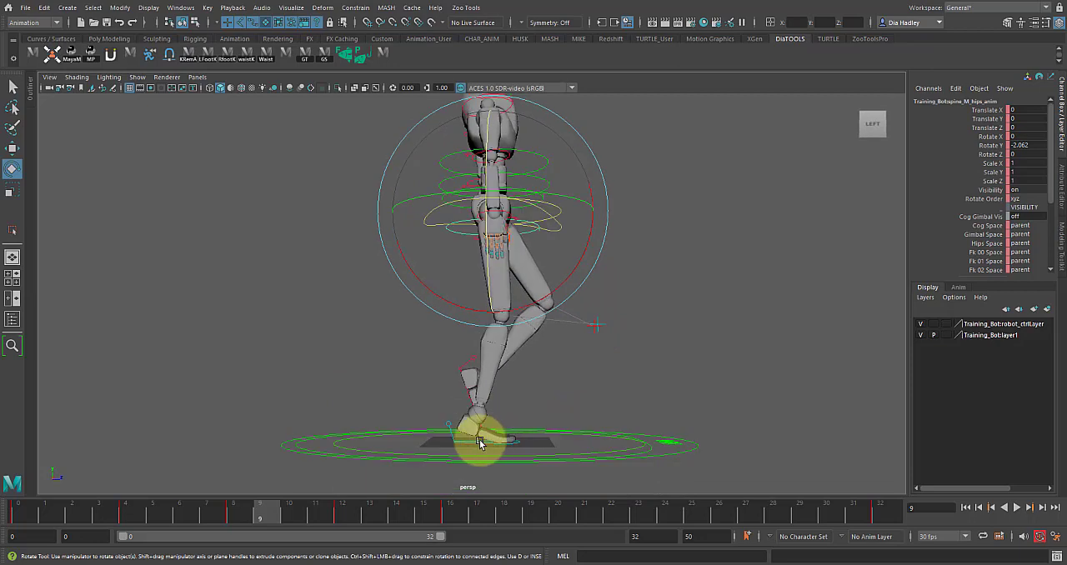
pyautogui.click(481, 440)
pyautogui.press('space')
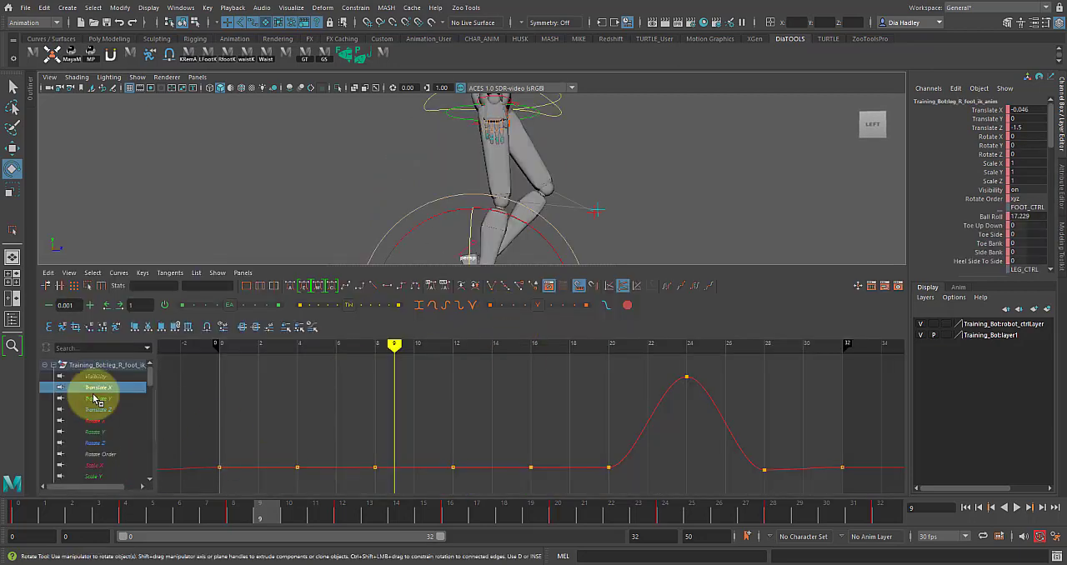
pyautogui.press('space')
pyautogui.keyDown('alt'); pyautogui.moveTo(414, 390); pyautogui.dragTo(376, 420); pyautogui.keyUp('alt')
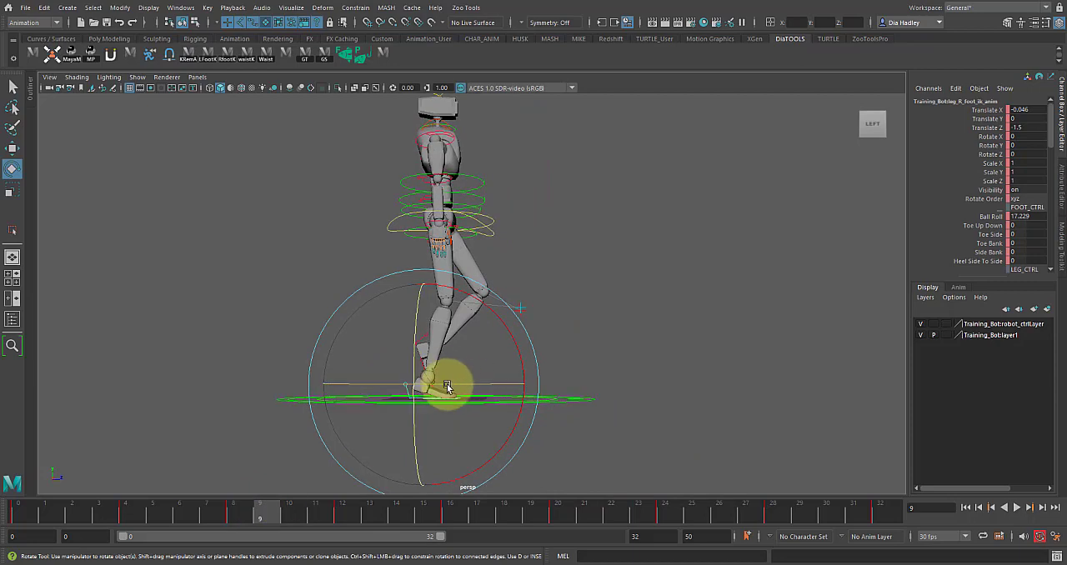
pyautogui.keyDown('alt'); pyautogui.moveTo(447, 386); pyautogui.dragTo(436, 397, button='middle'); pyautogui.keyUp('alt')
pyautogui.hotkey('alt', 'v')
pyautogui.moveTo(197, 528); pyautogui.dragTo(450, 512)
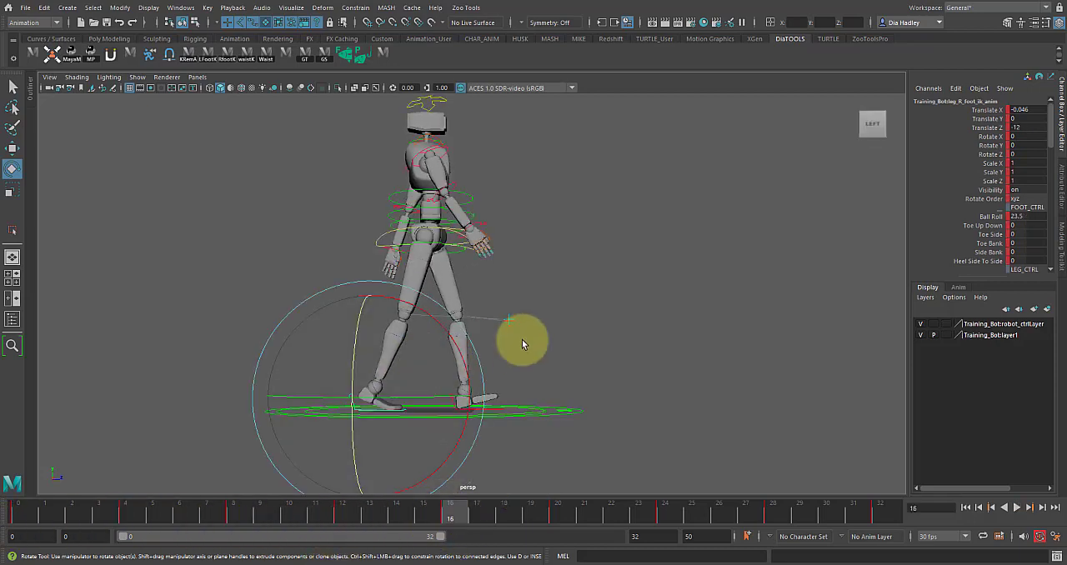
pyautogui.moveTo(387, 505); pyautogui.dragTo(338, 513)
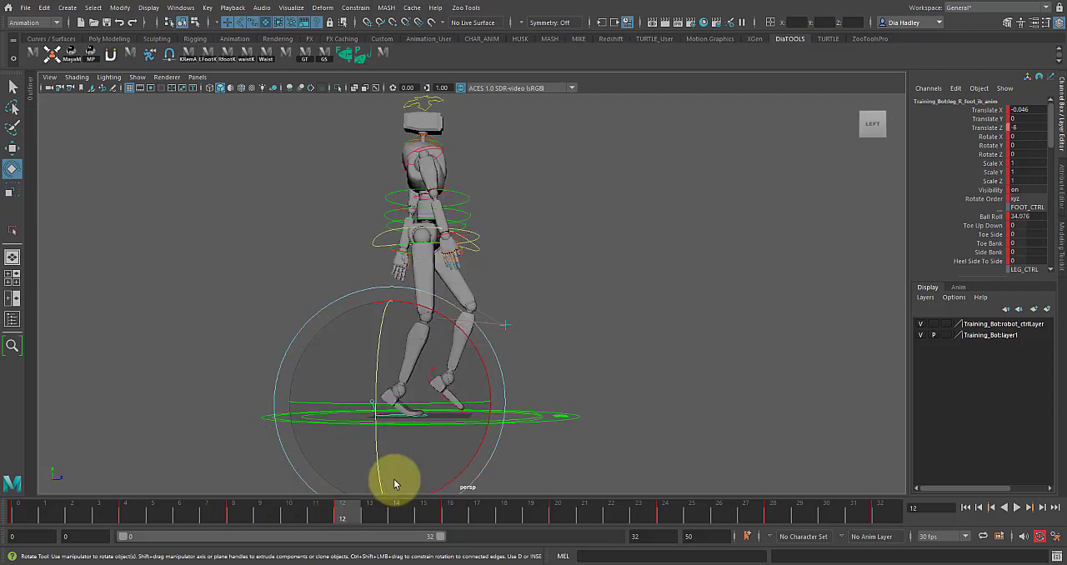
# Step: Raise the COG control to about 1.58 in Translate Y at frame 12
pyautogui.click(608, 322)
pyautogui.click(371, 403)
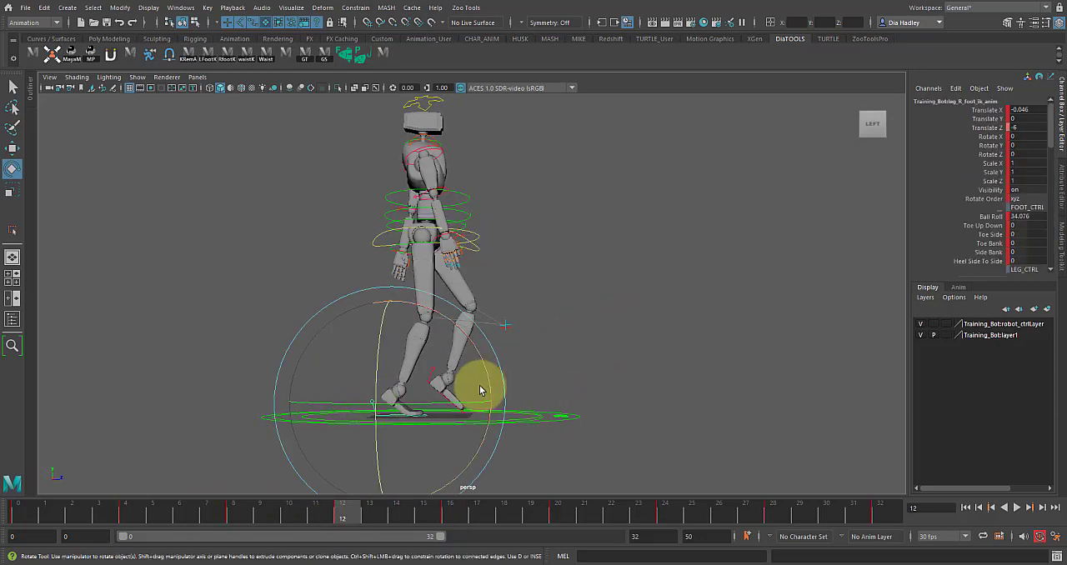
pyautogui.click(414, 216)
pyautogui.press('w')
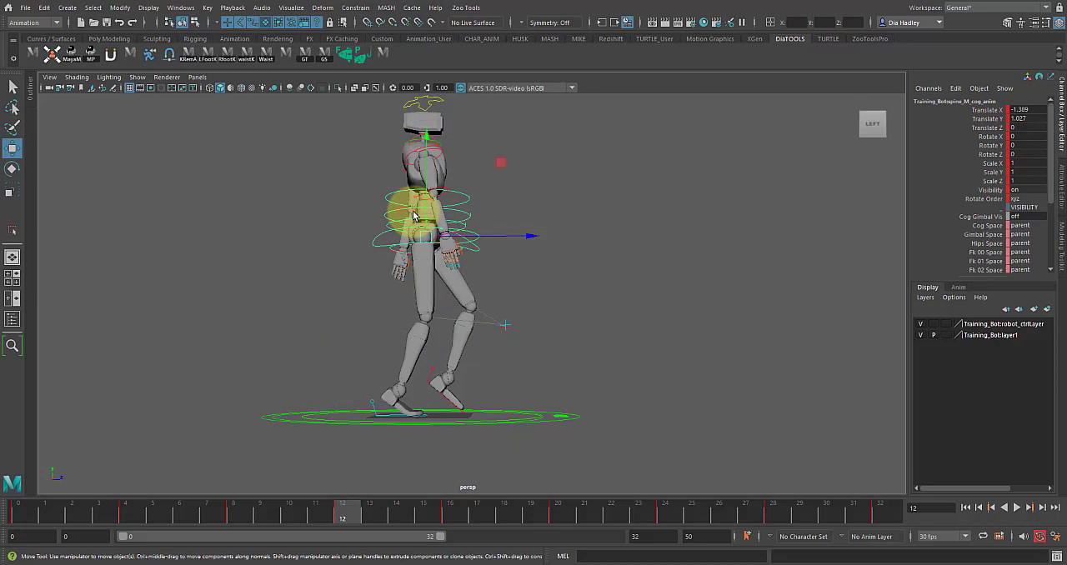
pyautogui.moveTo(428, 194)
pyautogui.keyDown('alt'); pyautogui.mouseDown()
pyautogui.moveTo(472, 258)
pyautogui.moveTo(426, 204)
pyautogui.mouseUp(); pyautogui.keyUp('alt')
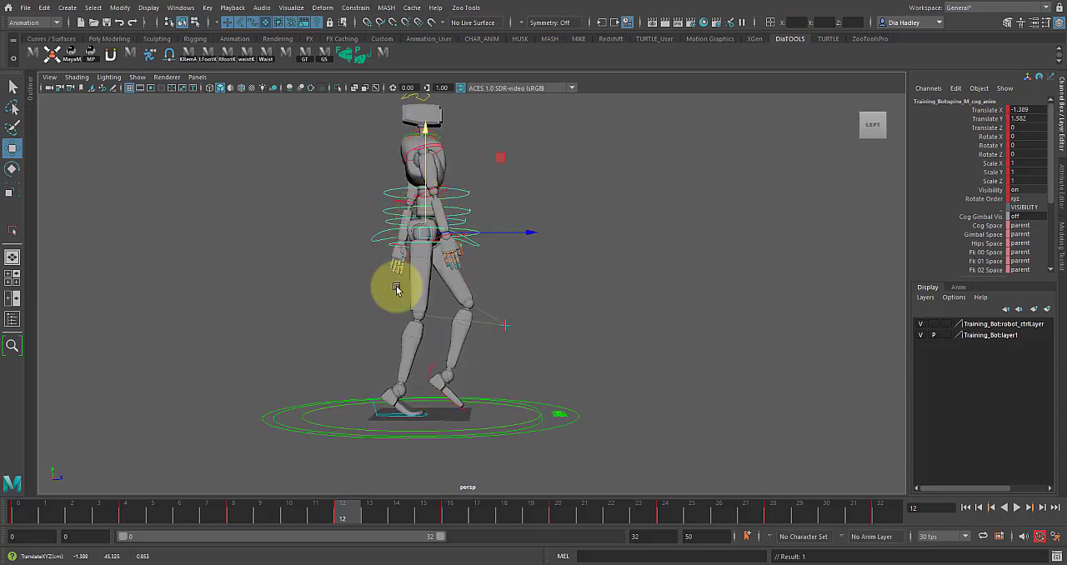
# Step: Set the right foot control's Ball Roll to 22 at frame 12 and check the motion against frames 16 and 8
pyautogui.click(383, 415)
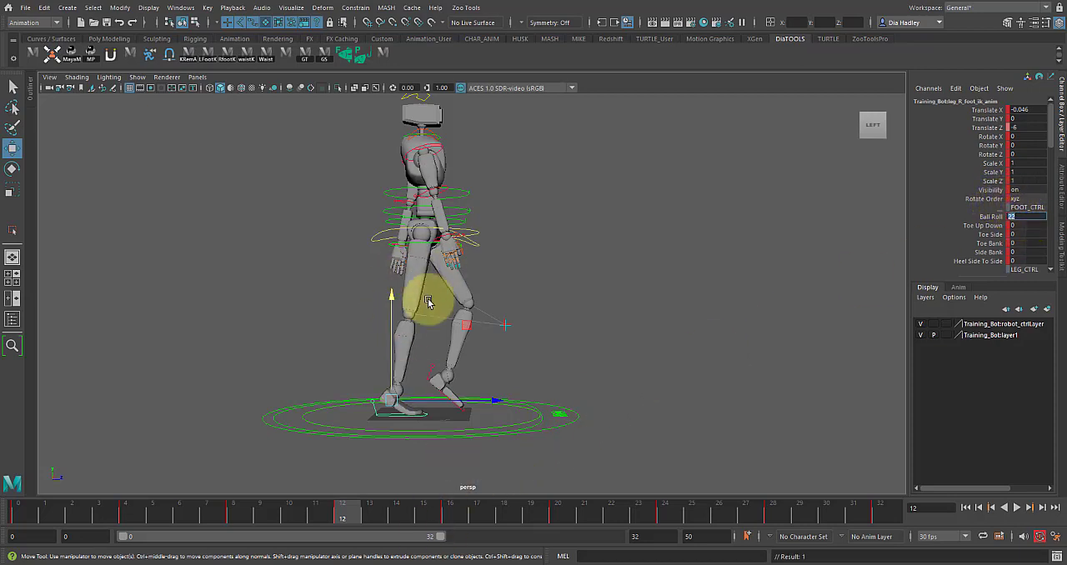
pyautogui.click(448, 513)
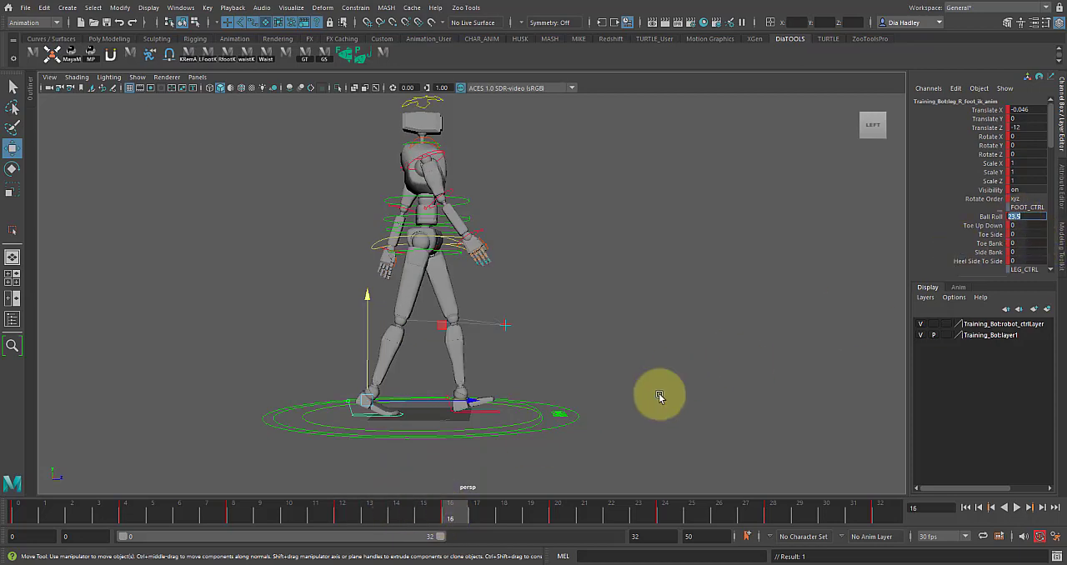
pyautogui.click(237, 522)
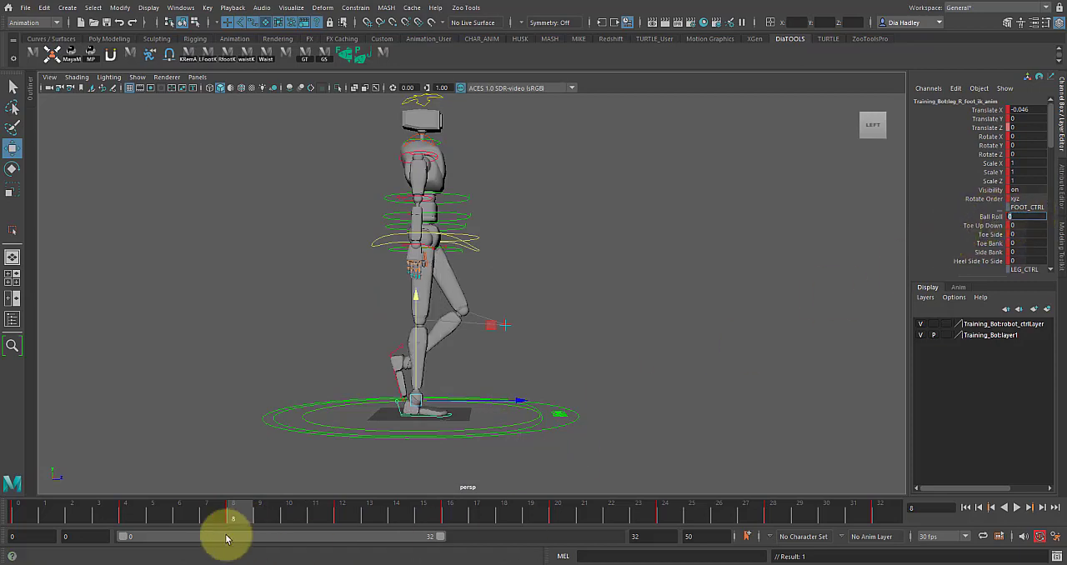
pyautogui.hotkey('alt', 'v')
pyautogui.moveTo(234, 515)
pyautogui.mouseDown()
pyautogui.moveTo(386, 521)
pyautogui.moveTo(493, 548)
pyautogui.moveTo(166, 523)
pyautogui.moveTo(245, 538)
pyautogui.mouseUp()
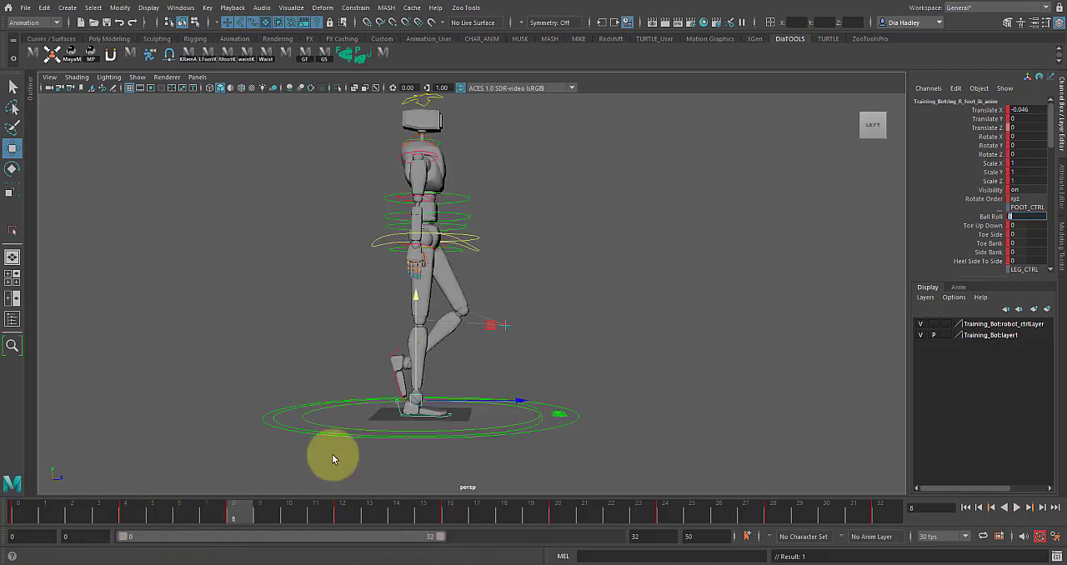
# Step: Lower the COG control to about -0.08 in Translate Y at frame 8 and scrub through the following frames
pyautogui.click(480, 249)
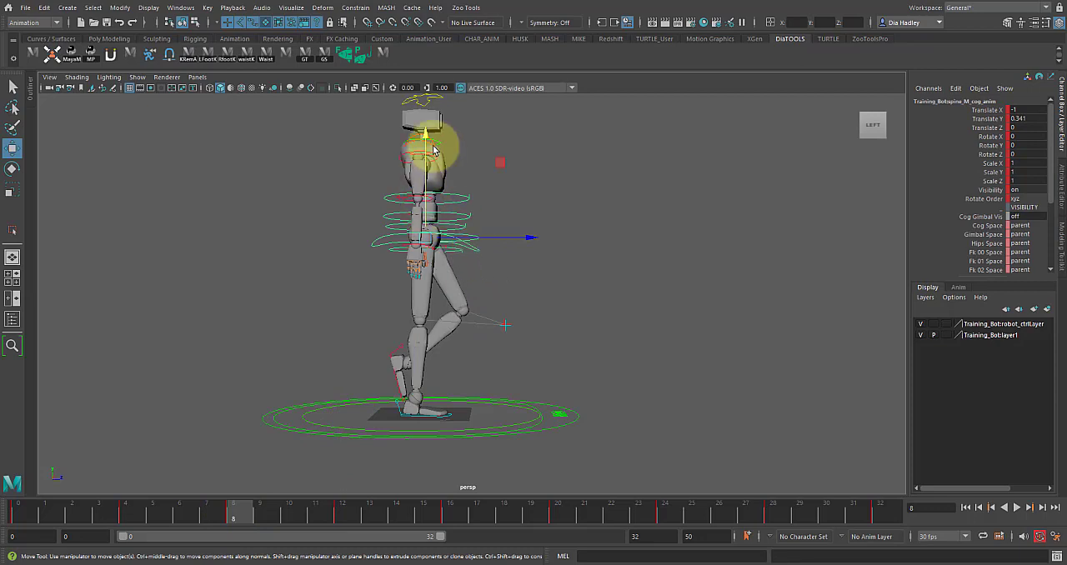
pyautogui.moveTo(425, 139); pyautogui.dragTo(426, 140)
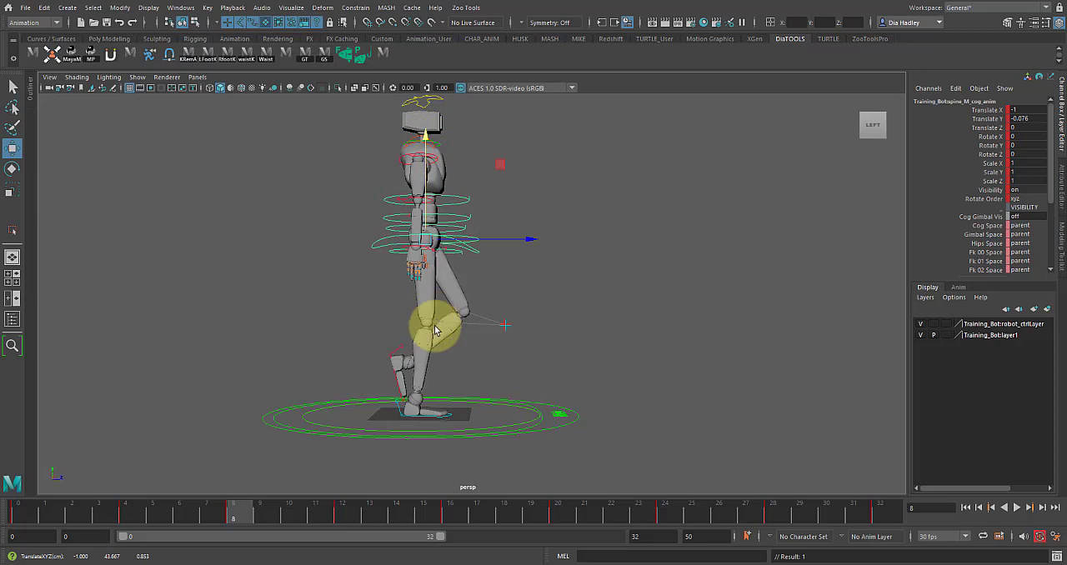
pyautogui.moveTo(177, 516); pyautogui.dragTo(316, 529)
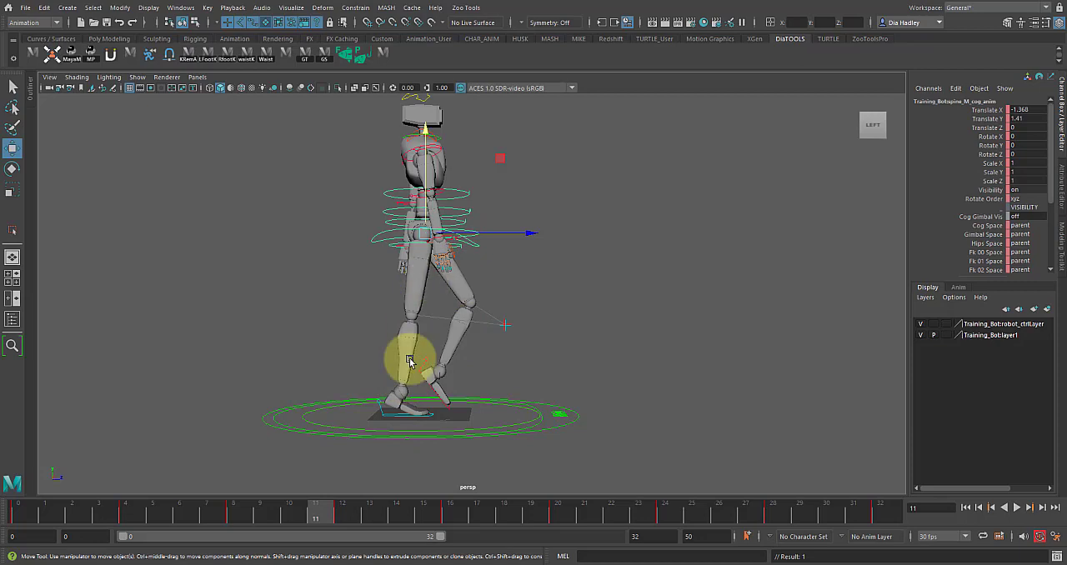
# Step: Play back the walk cycle and scrub through it up to frame 32 with the left foot control selected
pyautogui.moveTo(323, 517); pyautogui.dragTo(821, 512)
pyautogui.click(1029, 507)
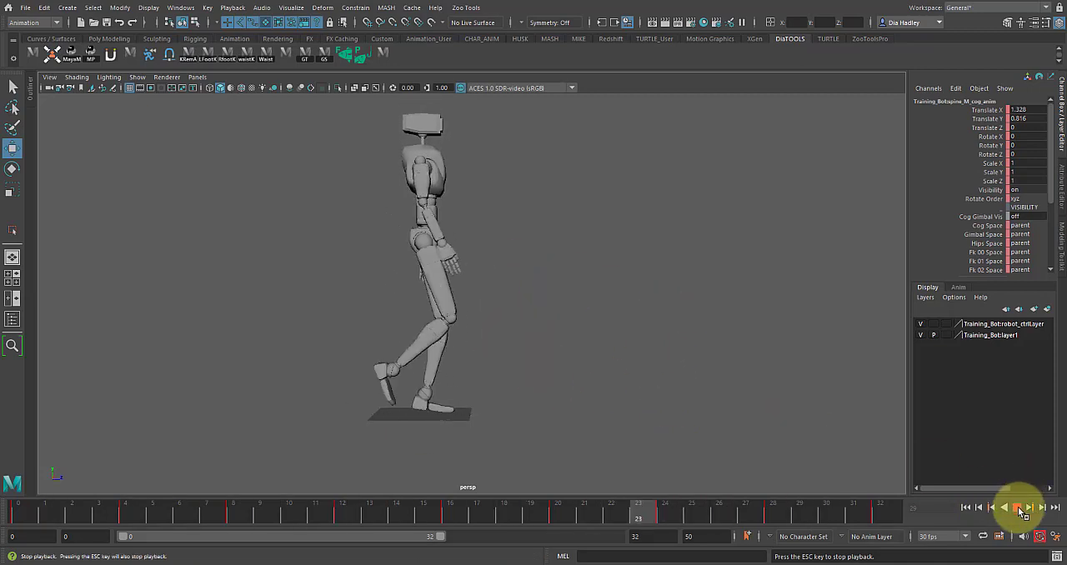
pyautogui.press('Escape')
pyautogui.click(377, 415)
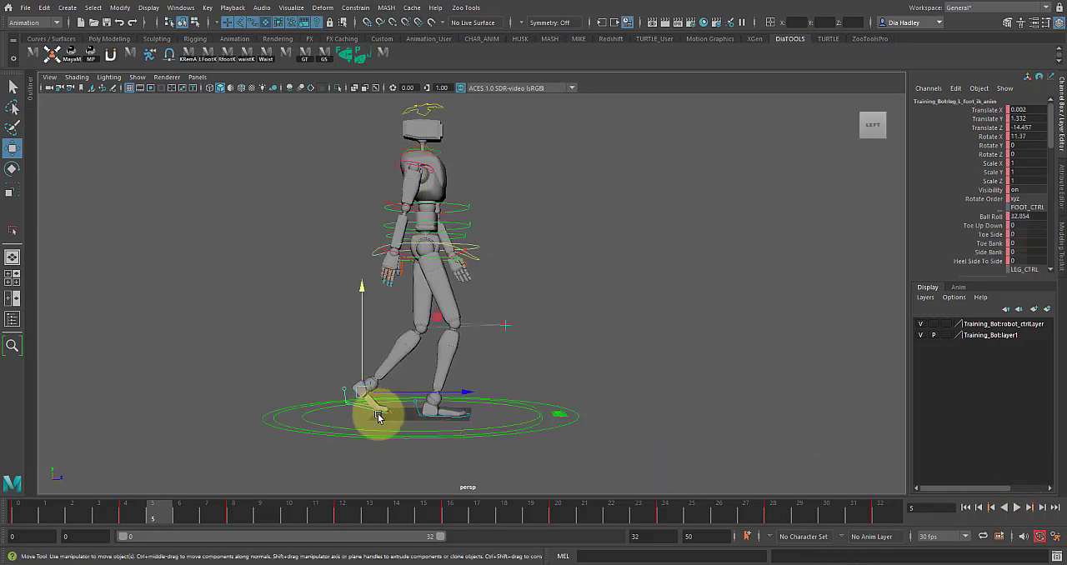
pyautogui.moveTo(309, 526); pyautogui.dragTo(876, 526)
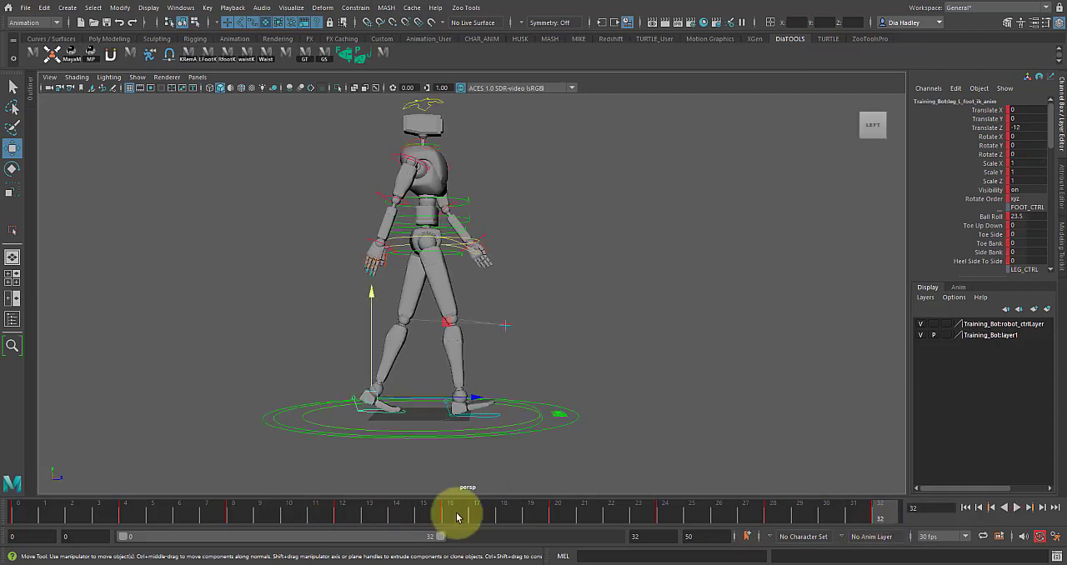
pyautogui.moveTo(496, 522); pyautogui.dragTo(909, 511)
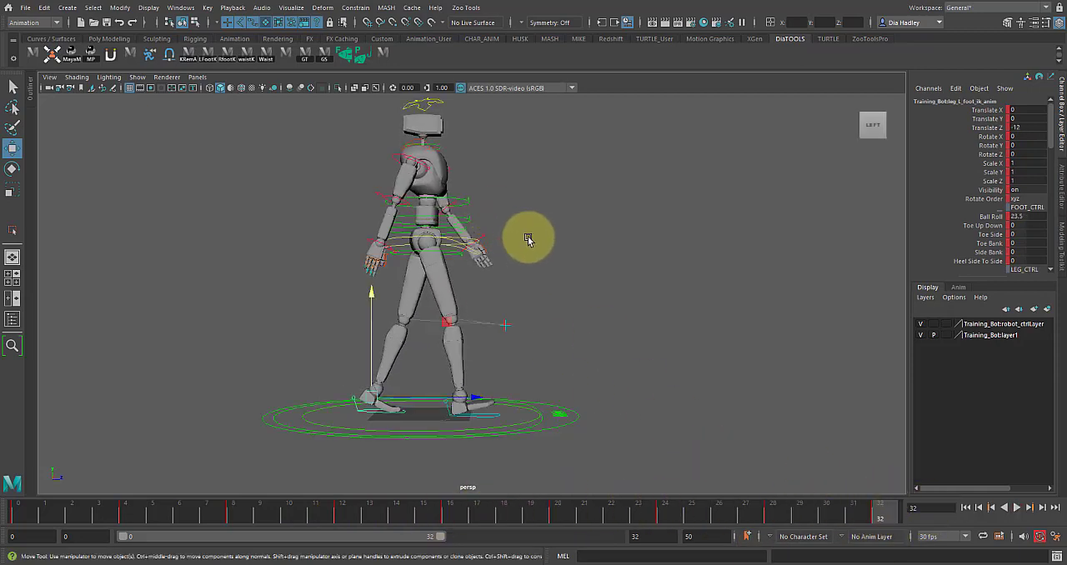
# Step: Set linear tangents on the COG control's Translate Y keys at frames 0 and 32
pyautogui.click(458, 242)
pyautogui.press('space')
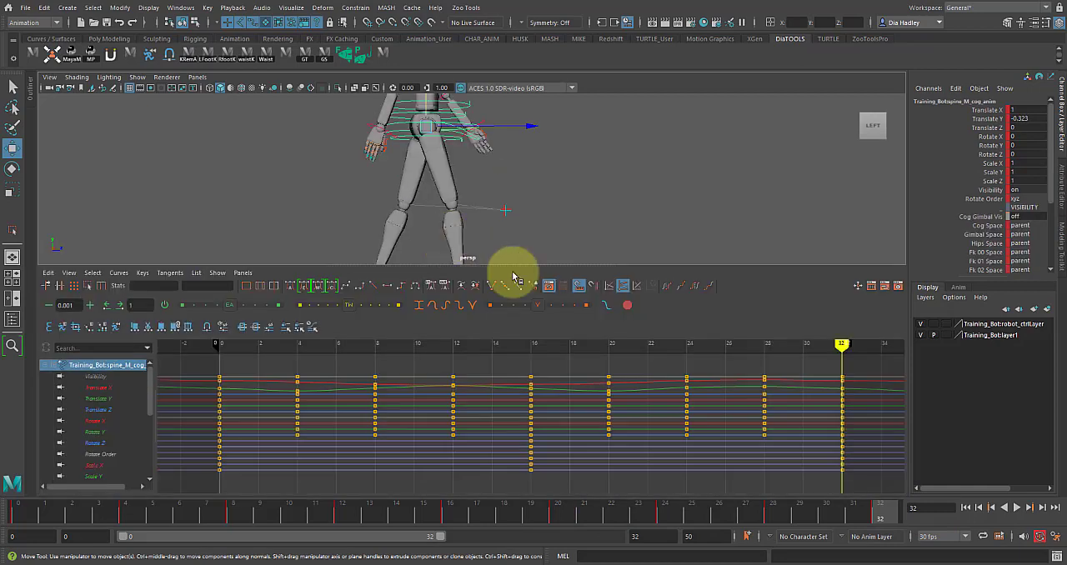
pyautogui.click(122, 399)
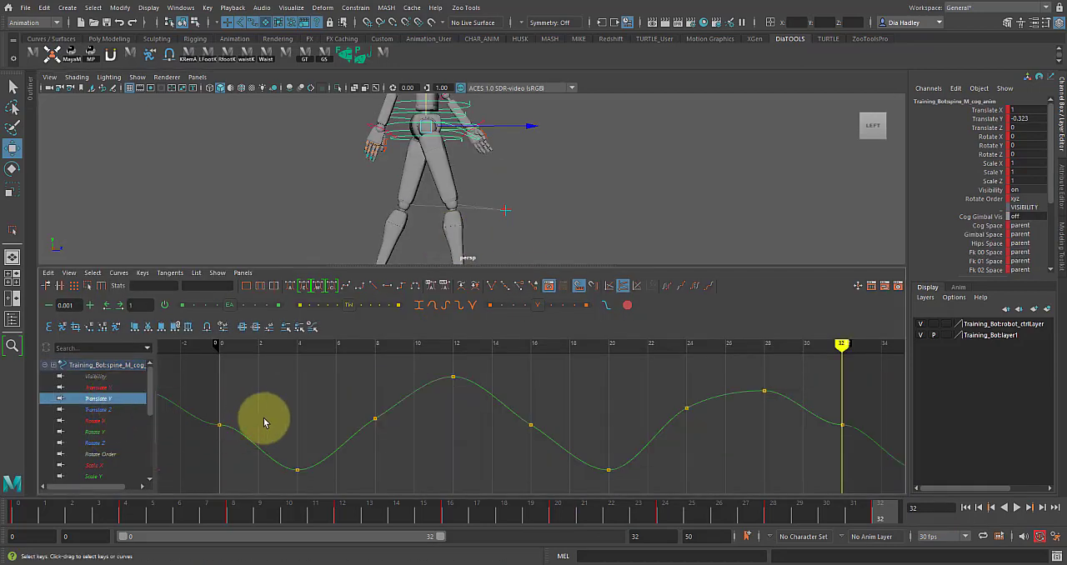
pyautogui.scroll(-4, 329, 412)
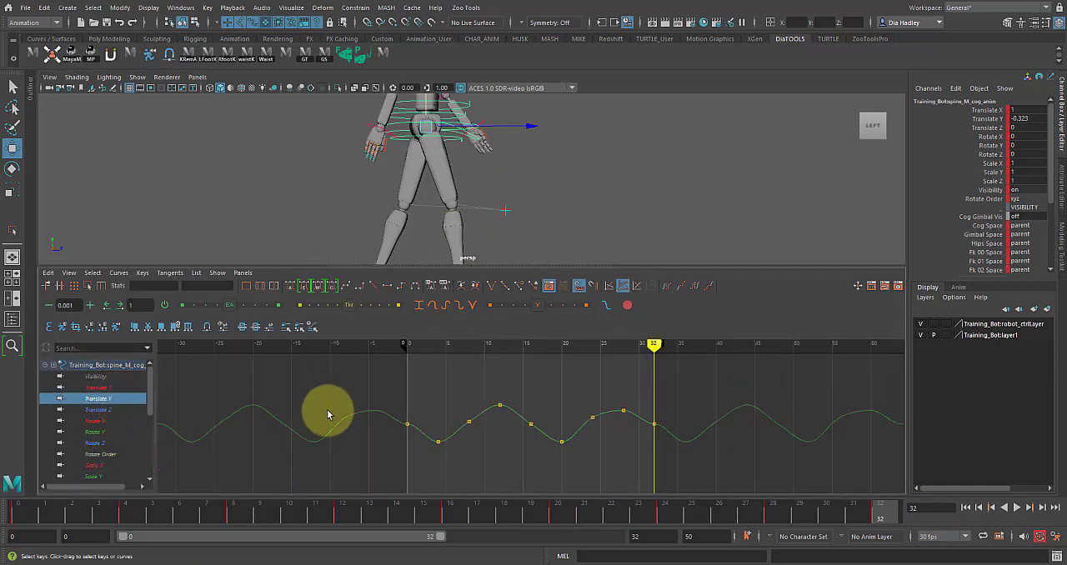
pyautogui.click(651, 409)
pyautogui.click(409, 427)
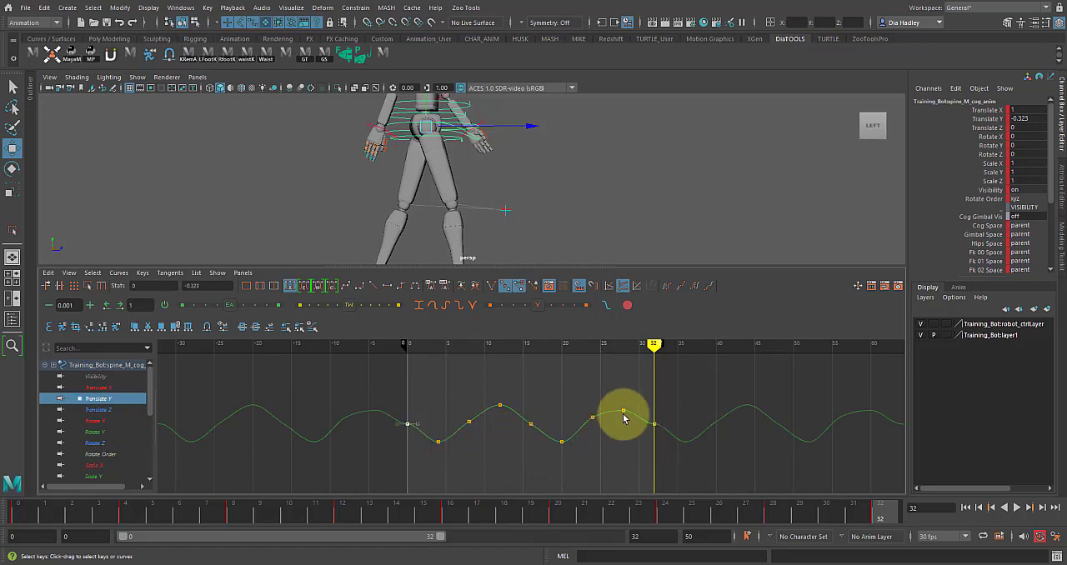
pyautogui.keyDown('shift'); pyautogui.moveTo(648, 411); pyautogui.dragTo(659, 442); pyautogui.keyUp('shift')
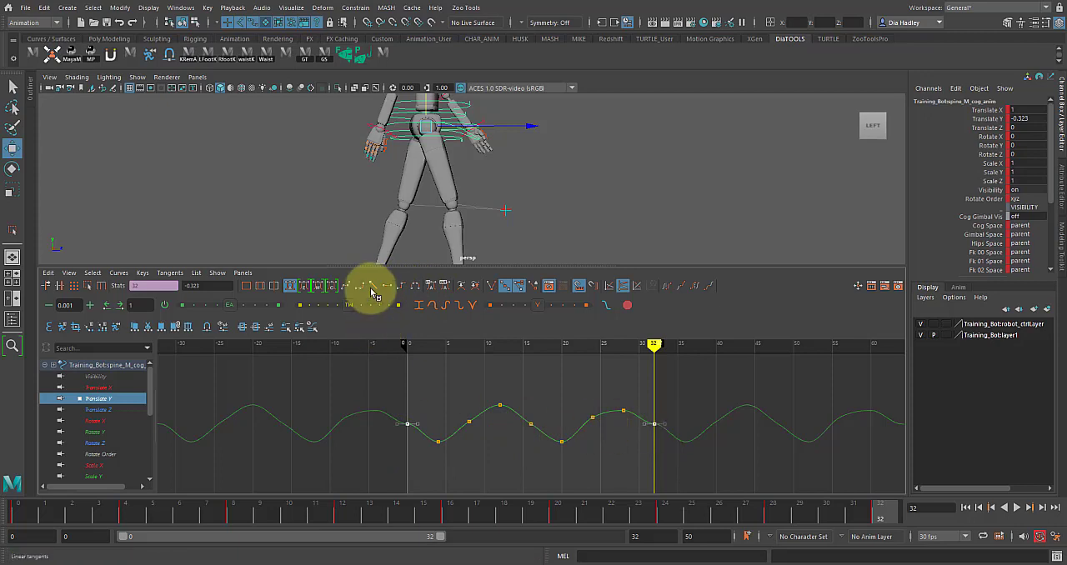
pyautogui.keyDown('alt'); pyautogui.moveTo(406, 424); pyautogui.dragTo(494, 431, button='right'); pyautogui.keyUp('alt')
# Step: Examine the COG's Translate Y curve around the frame 0 and 4 keys and play back the walk cycle
pyautogui.click(341, 425)
pyautogui.press('f')
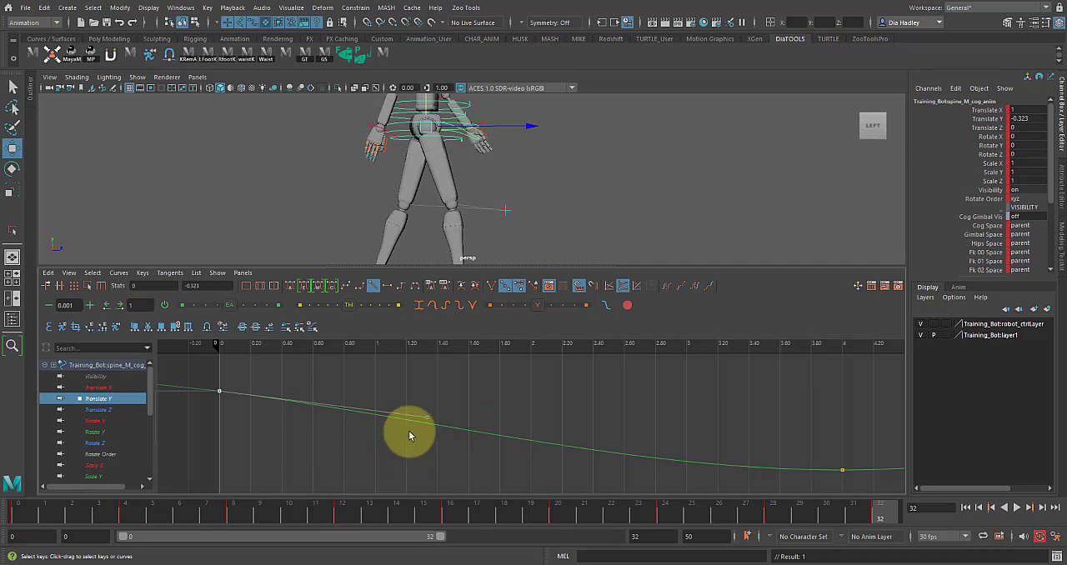
pyautogui.keyDown('alt'); pyautogui.moveTo(351, 445); pyautogui.dragTo(418, 467, button='middle'); pyautogui.keyUp('alt')
pyautogui.keyDown('alt'); pyautogui.moveTo(427, 434); pyautogui.dragTo(381, 410, button='right'); pyautogui.keyUp('alt')
pyautogui.moveTo(408, 404); pyautogui.dragTo(763, 478)
pyautogui.press('f')
pyautogui.press('space')
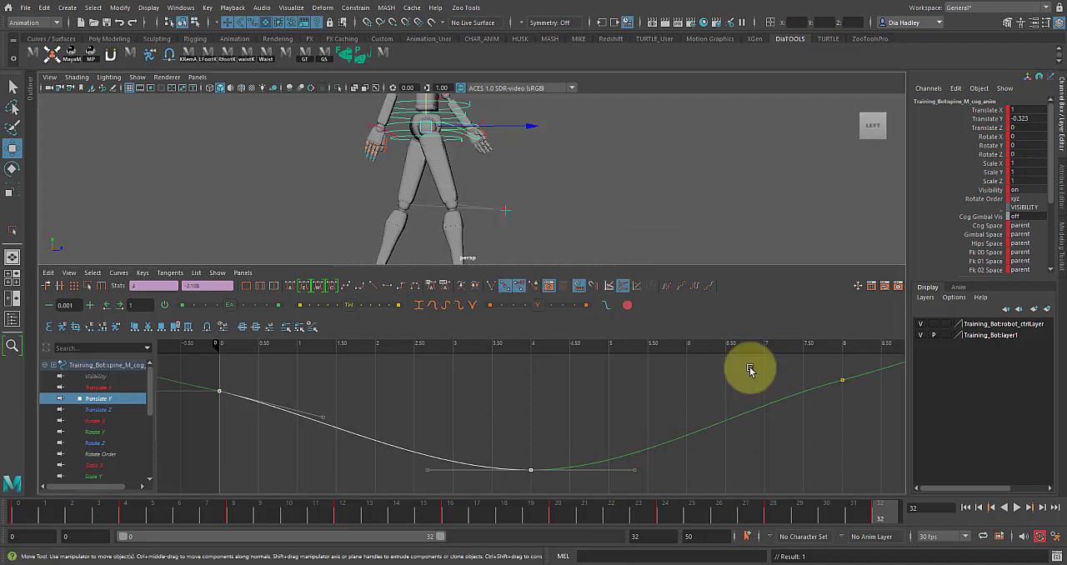
pyautogui.click(1017, 508)
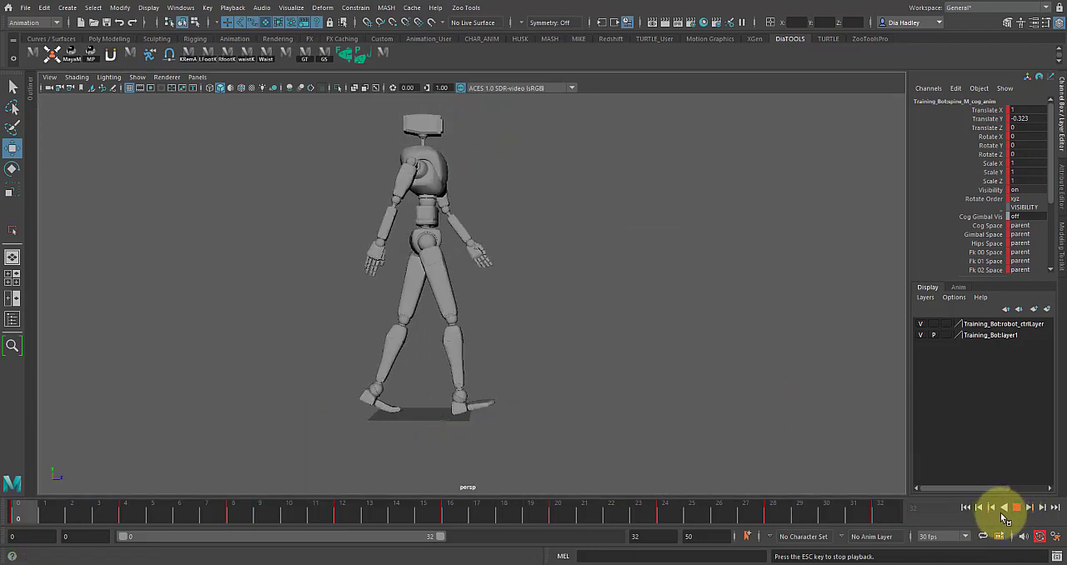
pyautogui.click(1017, 508)
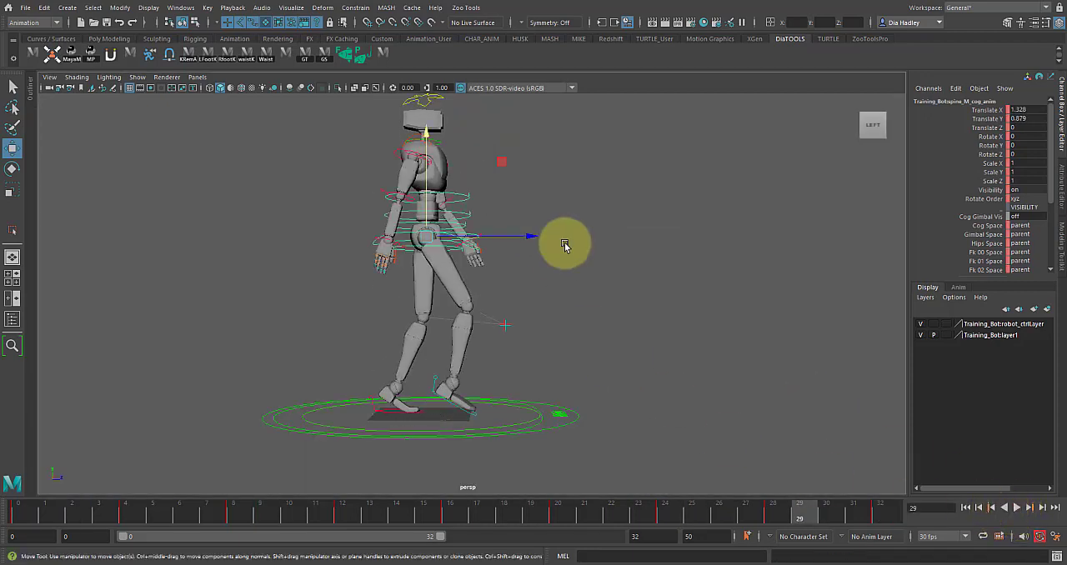
# Step: Set the left foot control's Ball Roll to 22 at frame 28 and 0 at frame 24, checking from the robot's right side
pyautogui.keyDown('alt'); pyautogui.moveTo(458, 335); pyautogui.dragTo(381, 286); pyautogui.keyUp('alt')
pyautogui.click(461, 276)
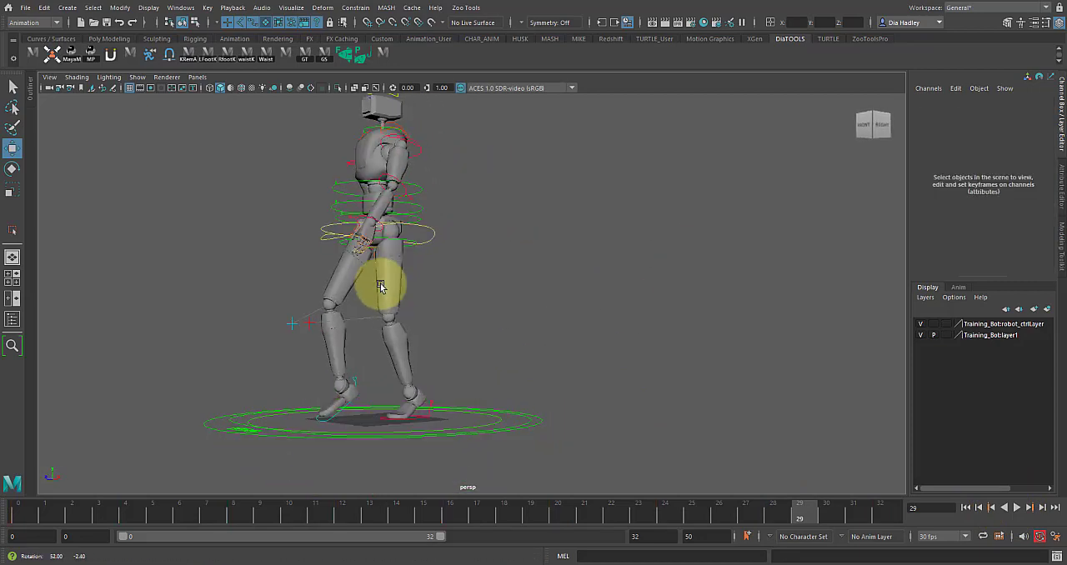
pyautogui.click(434, 414)
pyautogui.keyDown('alt'); pyautogui.moveTo(507, 380); pyautogui.dragTo(466, 385); pyautogui.keyUp('alt')
pyautogui.moveTo(457, 512); pyautogui.dragTo(903, 524)
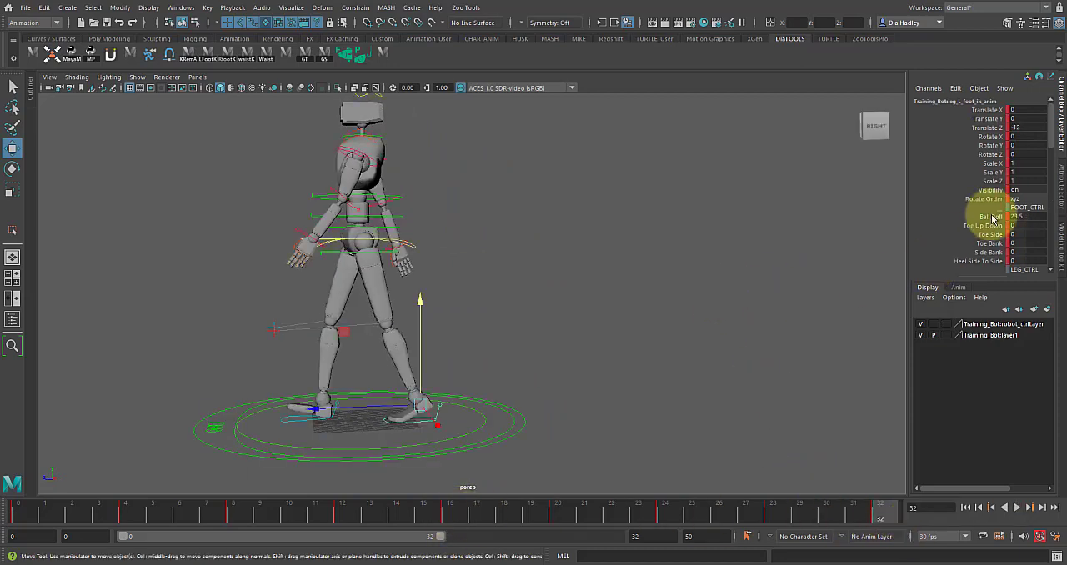
pyautogui.click(775, 515)
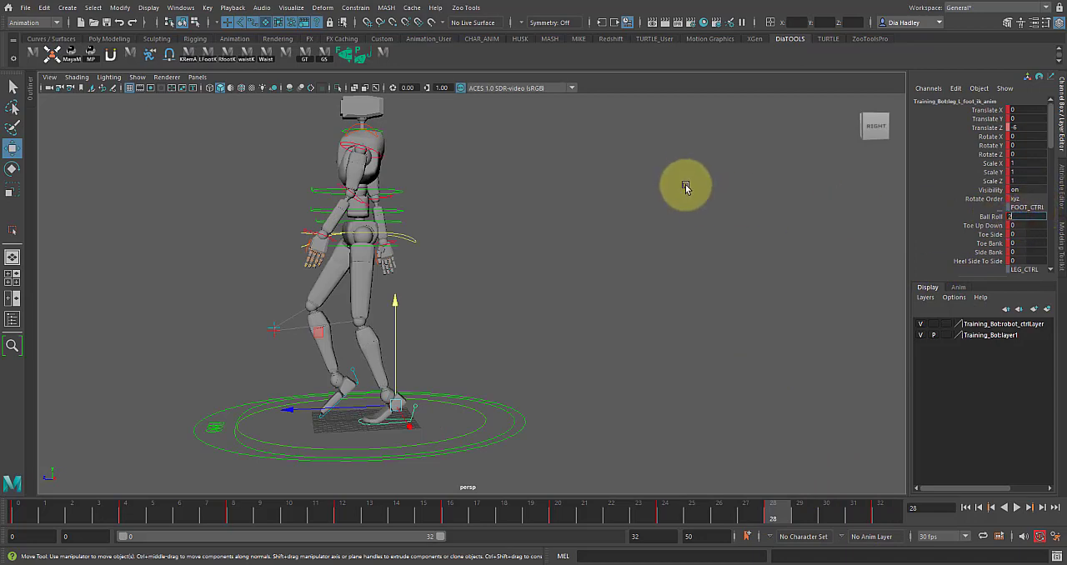
pyautogui.moveTo(627, 525); pyautogui.dragTo(679, 507)
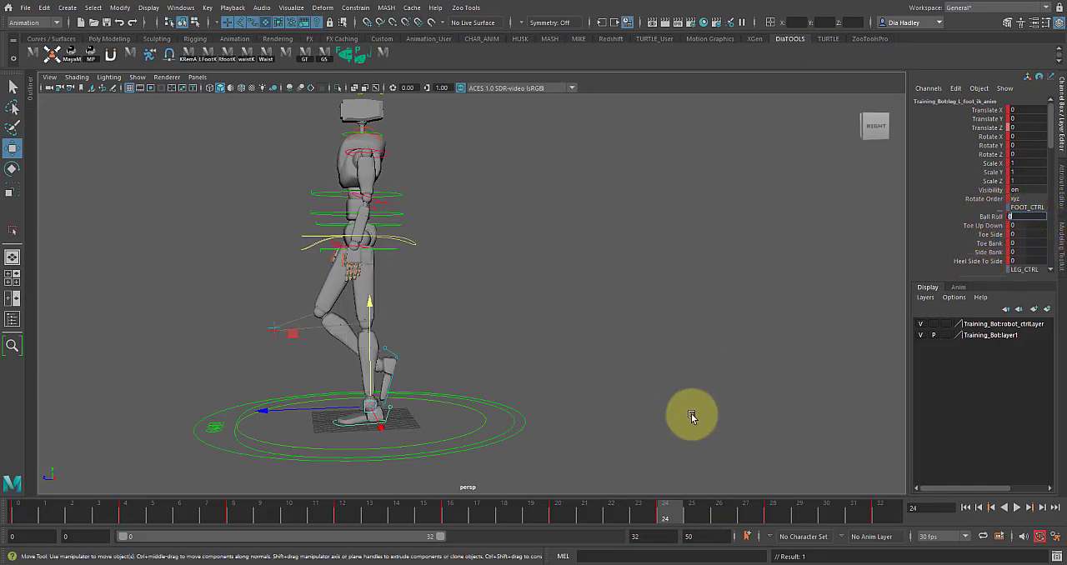
pyautogui.moveTo(665, 509); pyautogui.dragTo(773, 511)
pyautogui.moveTo(656, 330)
pyautogui.keyDown('alt'); pyautogui.mouseDown()
pyautogui.moveTo(637, 337)
pyautogui.moveTo(645, 326)
pyautogui.mouseUp(); pyautogui.keyUp('alt')
pyautogui.moveTo(658, 510)
pyautogui.mouseDown()
pyautogui.moveTo(602, 515)
pyautogui.moveTo(686, 519)
pyautogui.moveTo(665, 513)
pyautogui.mouseUp()
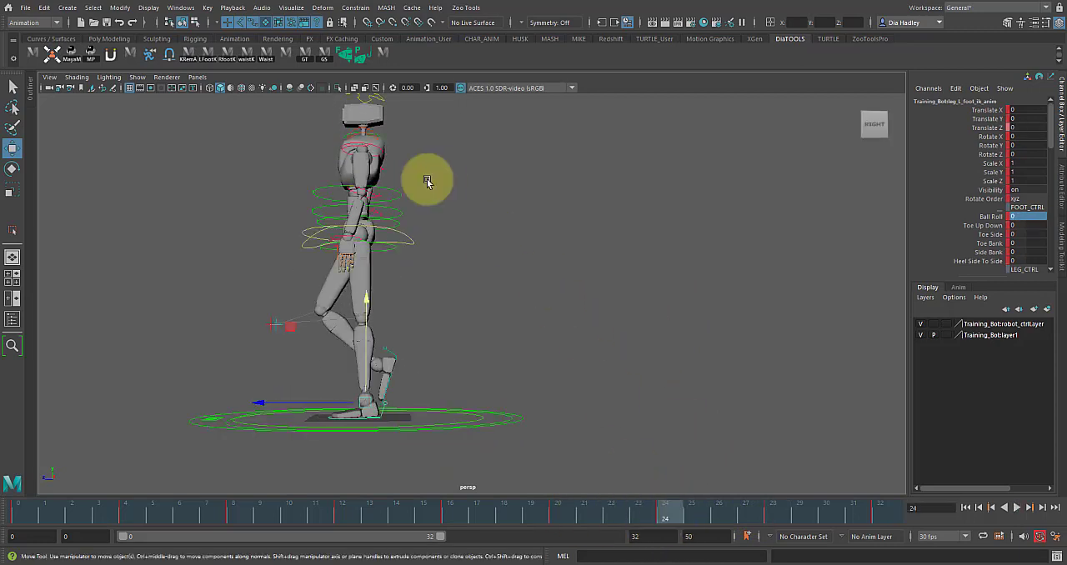
# Step: Lower the COG control to about -0.2 in Translate Y at frame 24 and review the cycle up to frame 32
pyautogui.click(408, 243)
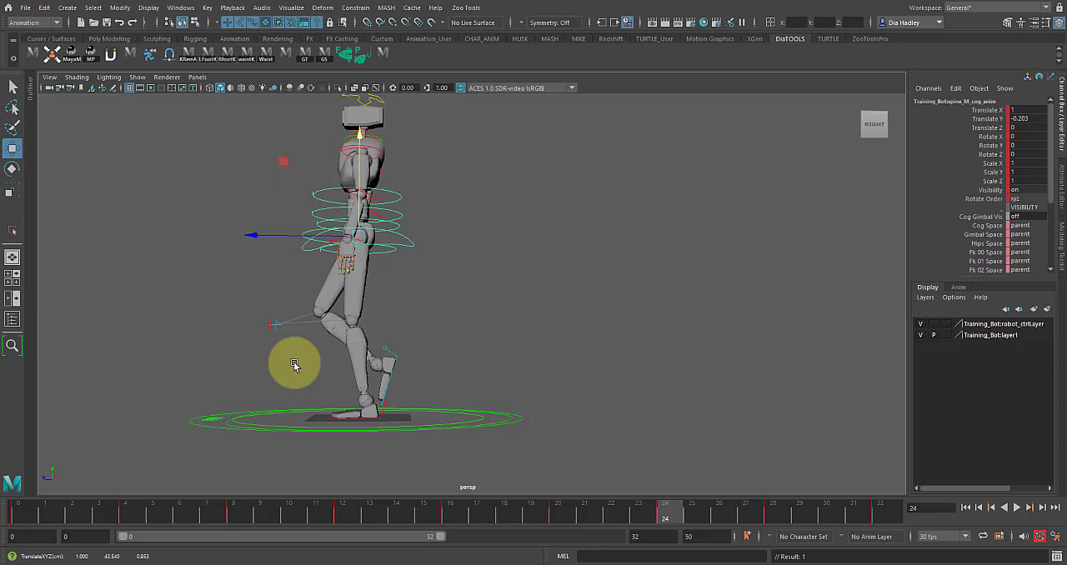
pyautogui.moveTo(544, 520); pyautogui.dragTo(855, 540)
pyautogui.moveTo(819, 505); pyautogui.dragTo(927, 529)
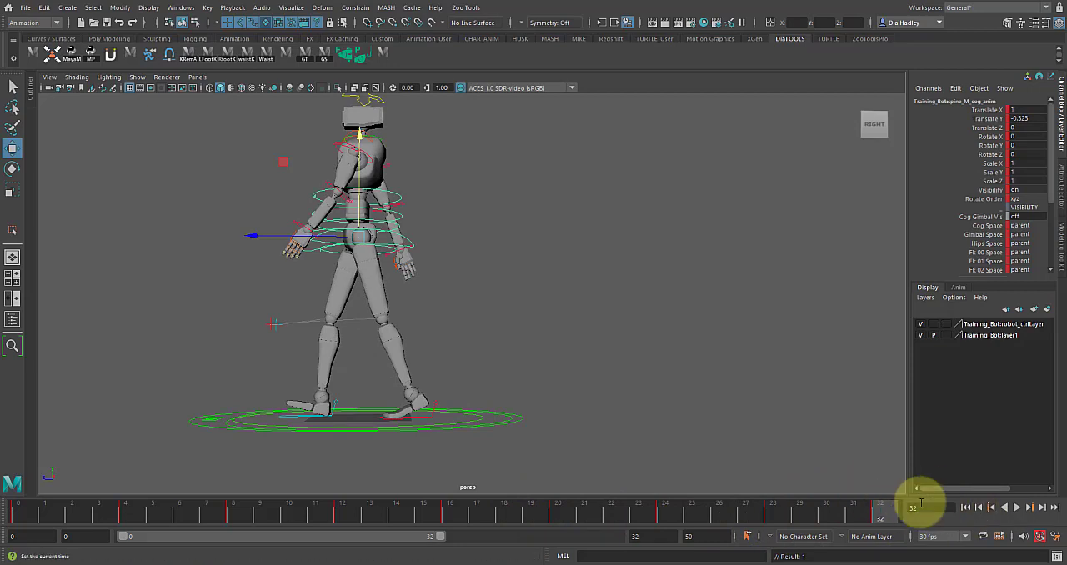
pyautogui.click(1017, 509)
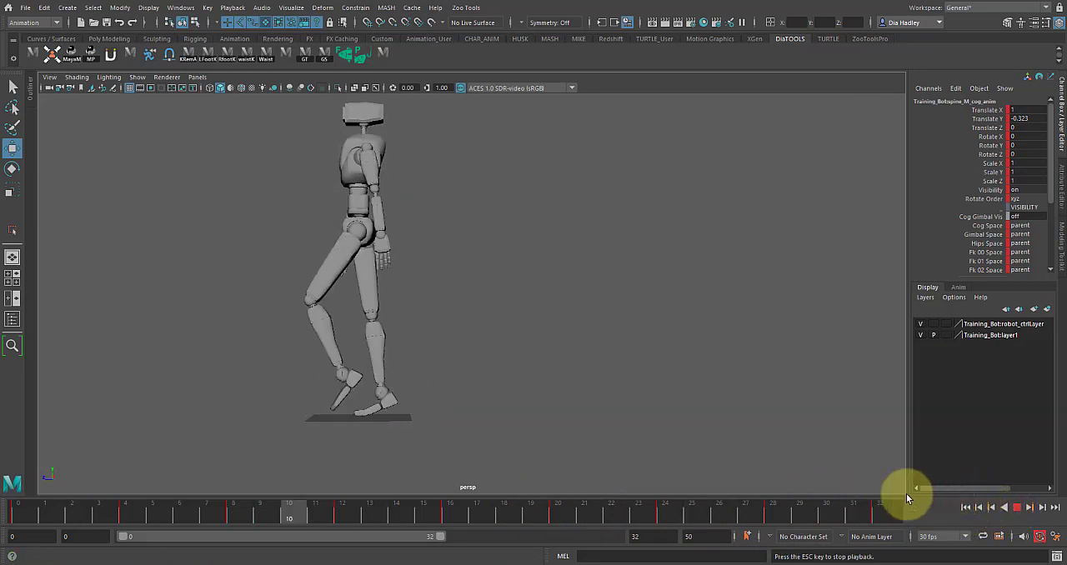
pyautogui.click(1018, 509)
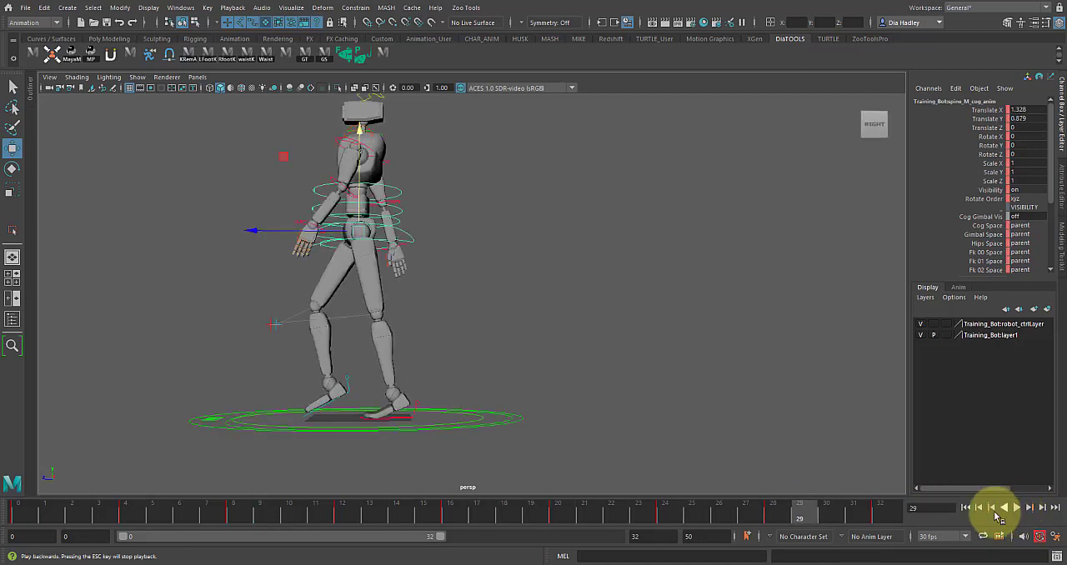
pyautogui.moveTo(690, 510)
pyautogui.mouseDown()
pyautogui.moveTo(639, 512)
pyautogui.moveTo(881, 529)
pyautogui.moveTo(832, 536)
pyautogui.moveTo(881, 519)
pyautogui.moveTo(827, 520)
pyautogui.mouseUp()
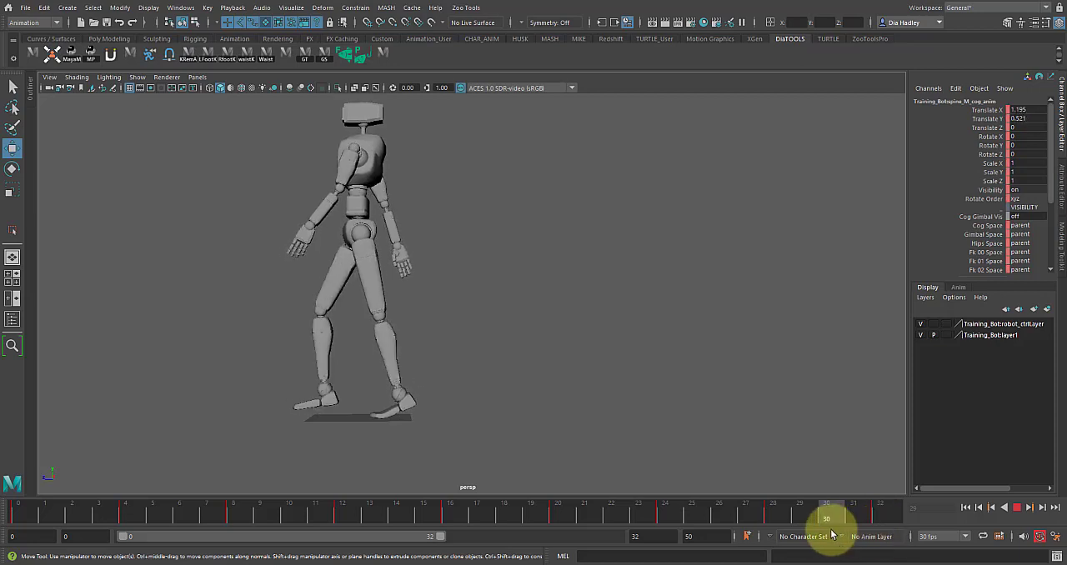
# Step: Steepen the incoming tangent of the COG's Translate Y key at frame 32 by raising its handle about 0.13
pyautogui.press('space')
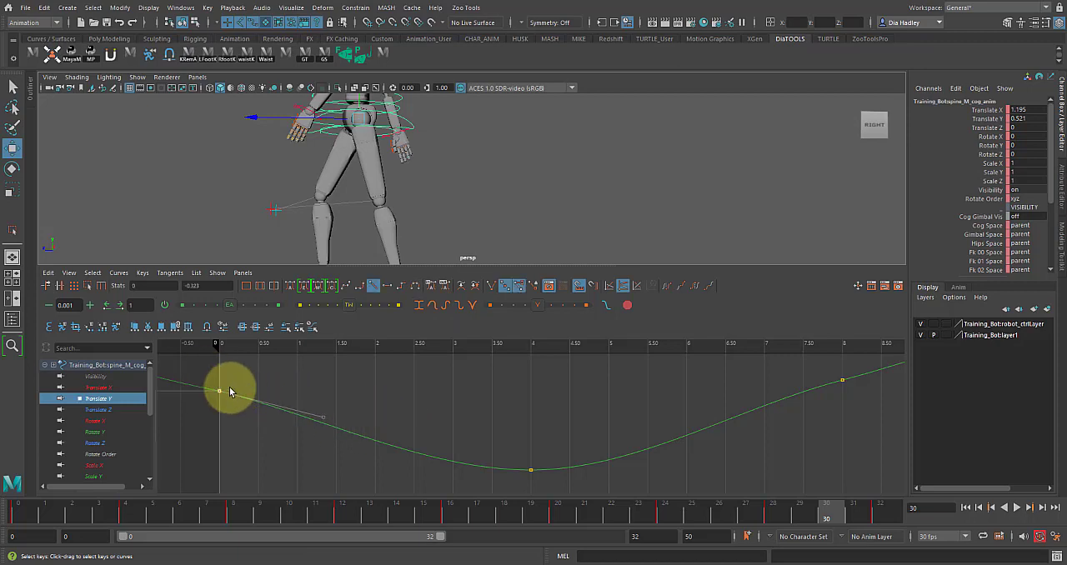
pyautogui.press('space')
pyautogui.scroll(-6, 391, 353)
pyautogui.scroll(4, 517, 333)
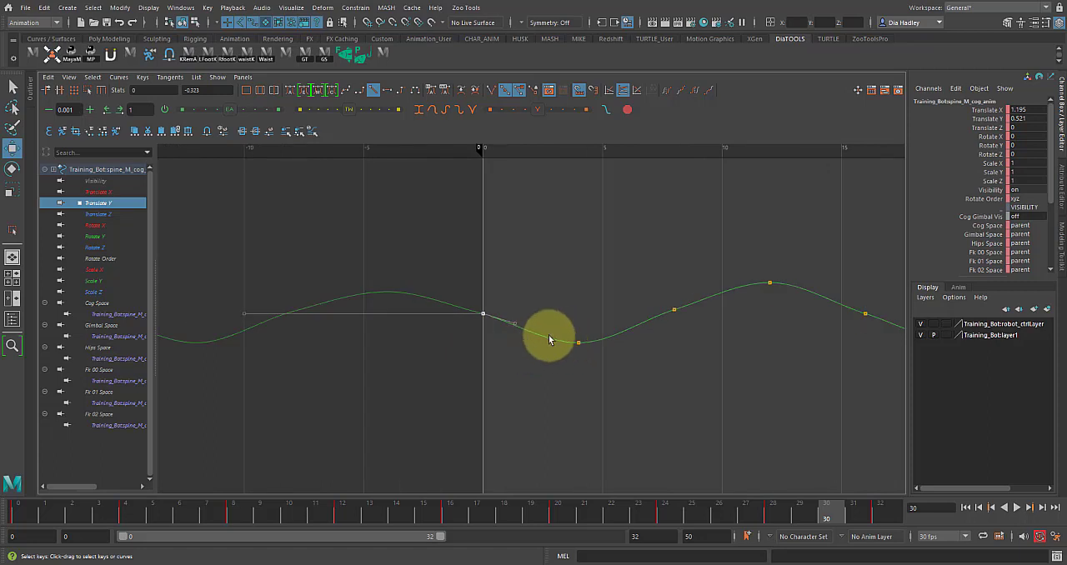
pyautogui.keyDown('alt'); pyautogui.moveTo(545, 317); pyautogui.dragTo(372, 316, button='middle'); pyautogui.keyUp('alt')
pyautogui.scroll(2, 391, 317)
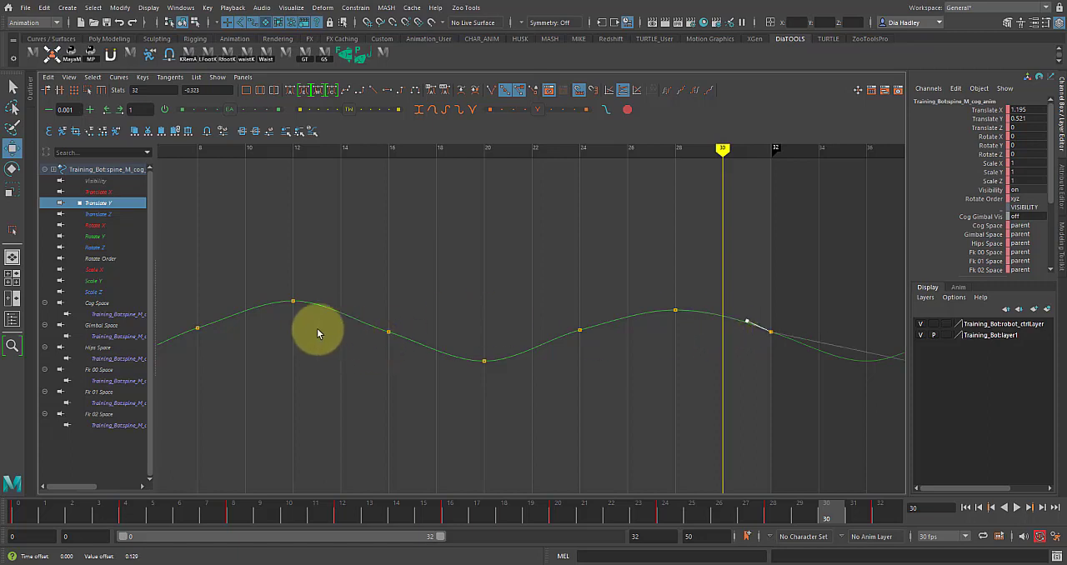
# Step: Steepen the outgoing tangent of the COG's Translate Y key at frame 0 by lowering its handle
pyautogui.press('f')
pyautogui.scroll(-7, 386, 341)
pyautogui.keyDown('alt'); pyautogui.moveTo(415, 349); pyautogui.dragTo(586, 366, button='middle'); pyautogui.keyUp('alt')
pyautogui.keyDown('alt'); pyautogui.moveTo(337, 383); pyautogui.dragTo(658, 398, button='middle'); pyautogui.keyUp('alt')
pyautogui.keyDown('alt'); pyautogui.moveTo(344, 369); pyautogui.dragTo(565, 374, button='middle'); pyautogui.keyUp('alt')
pyautogui.keyDown('alt'); pyautogui.moveTo(328, 388); pyautogui.dragTo(572, 341, button='middle'); pyautogui.keyUp('alt')
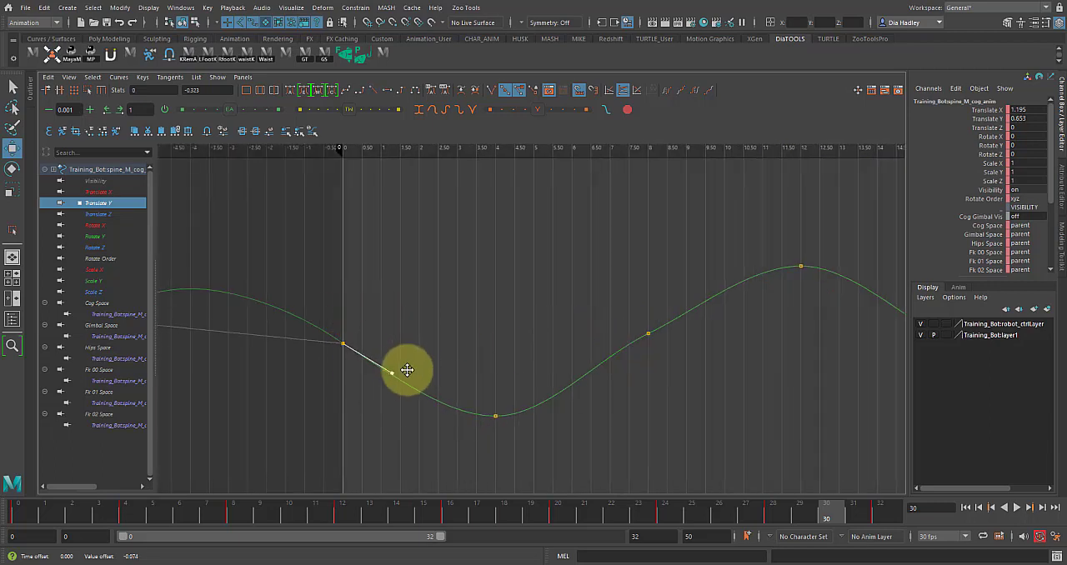
# Step: Play back the walk cycle in the full perspective view and scrub the last frames around frame 28
pyautogui.press('space')
pyautogui.press('space')
pyautogui.moveTo(697, 517); pyautogui.dragTo(856, 510)
pyautogui.click(1029, 508)
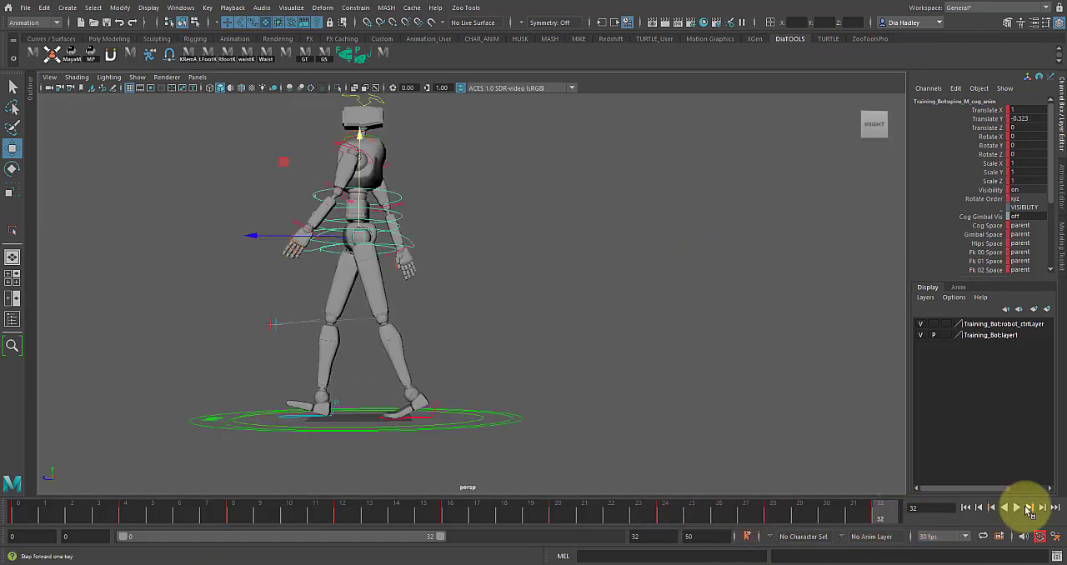
pyautogui.click(1017, 507)
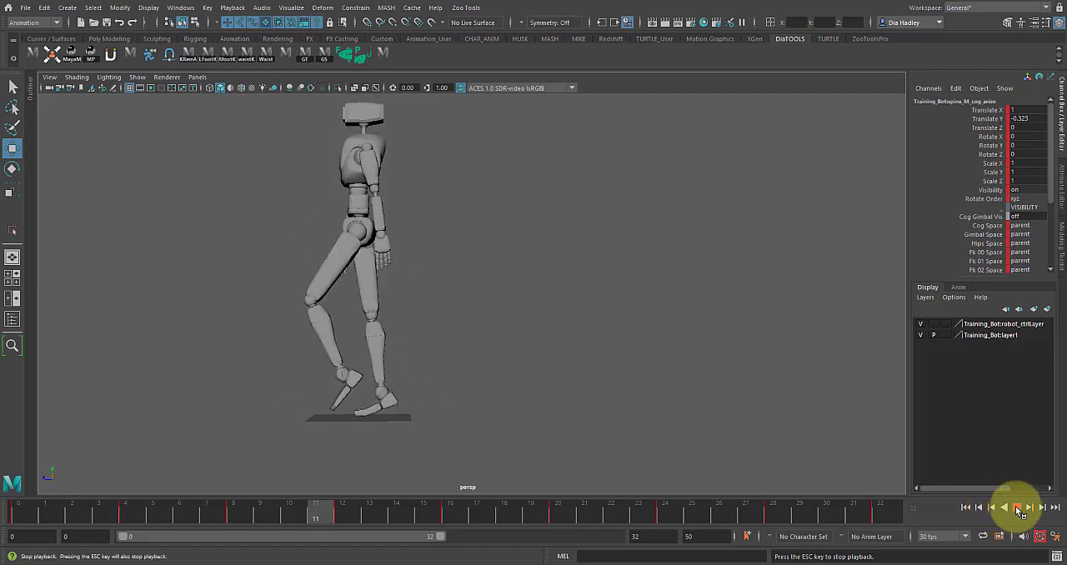
pyautogui.click(1018, 508)
pyautogui.moveTo(619, 509)
pyautogui.mouseDown()
pyautogui.moveTo(812, 535)
pyautogui.moveTo(798, 519)
pyautogui.moveTo(748, 534)
pyautogui.moveTo(786, 525)
pyautogui.mouseUp()
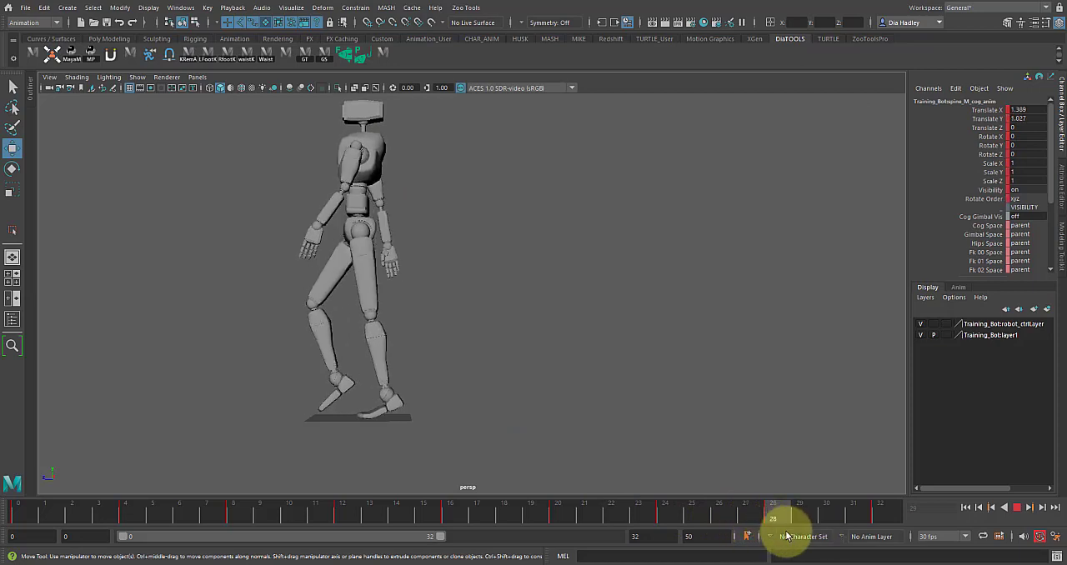
# Step: Scrub the left foot's motion between frames 24 and 28 and set its Ball Roll to 21.5 at frame 28
pyautogui.click(406, 418)
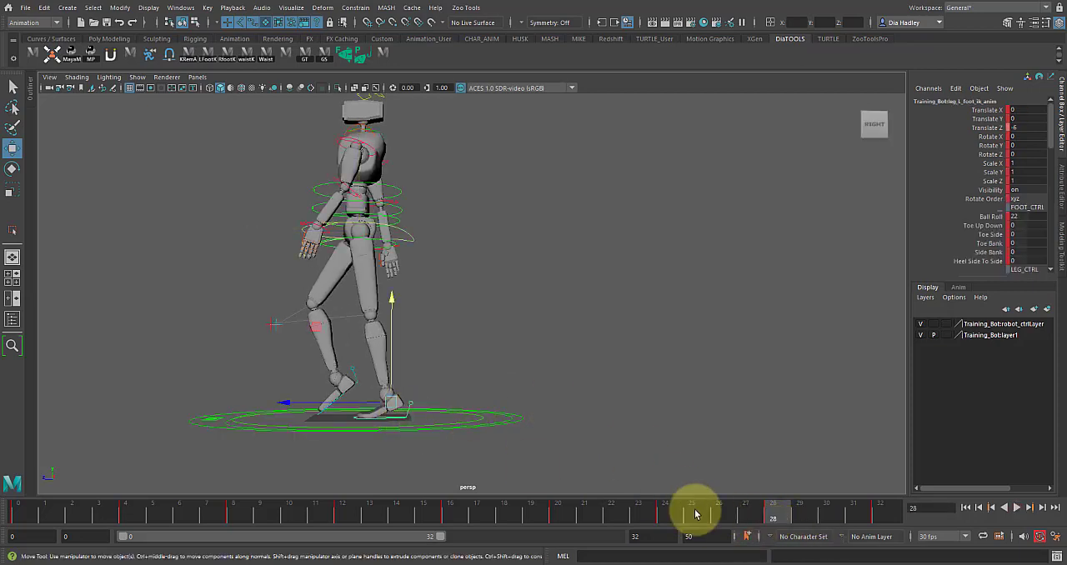
pyautogui.moveTo(666, 519); pyautogui.dragTo(693, 522)
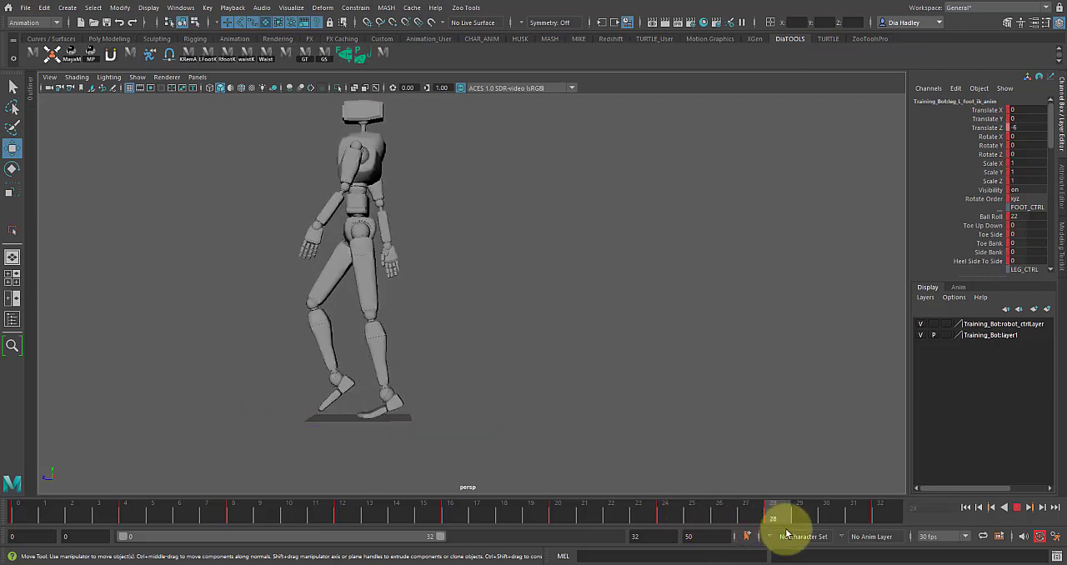
pyautogui.moveTo(778, 533)
pyautogui.mouseDown()
pyautogui.moveTo(755, 533)
pyautogui.moveTo(785, 525)
pyautogui.moveTo(743, 529)
pyautogui.moveTo(863, 537)
pyautogui.moveTo(775, 536)
pyautogui.mouseUp()
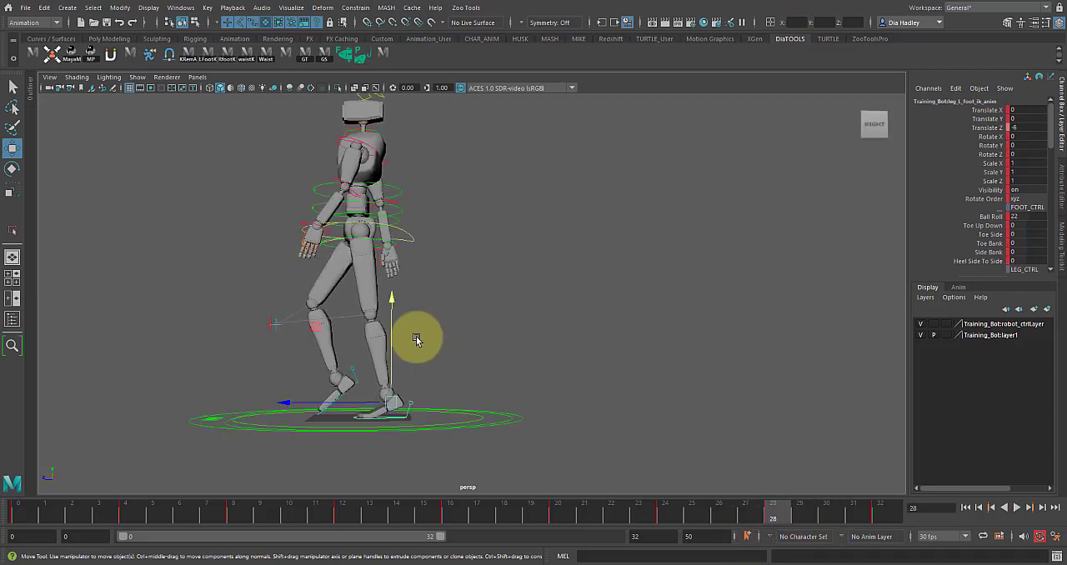
pyautogui.click(992, 217)
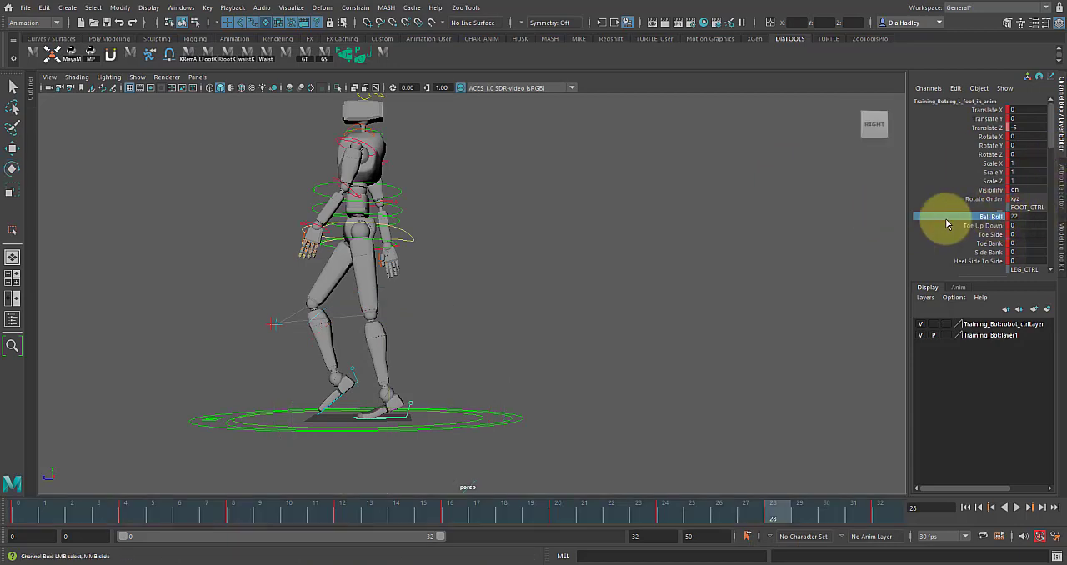
pyautogui.write('21.5')
pyautogui.press('Return')
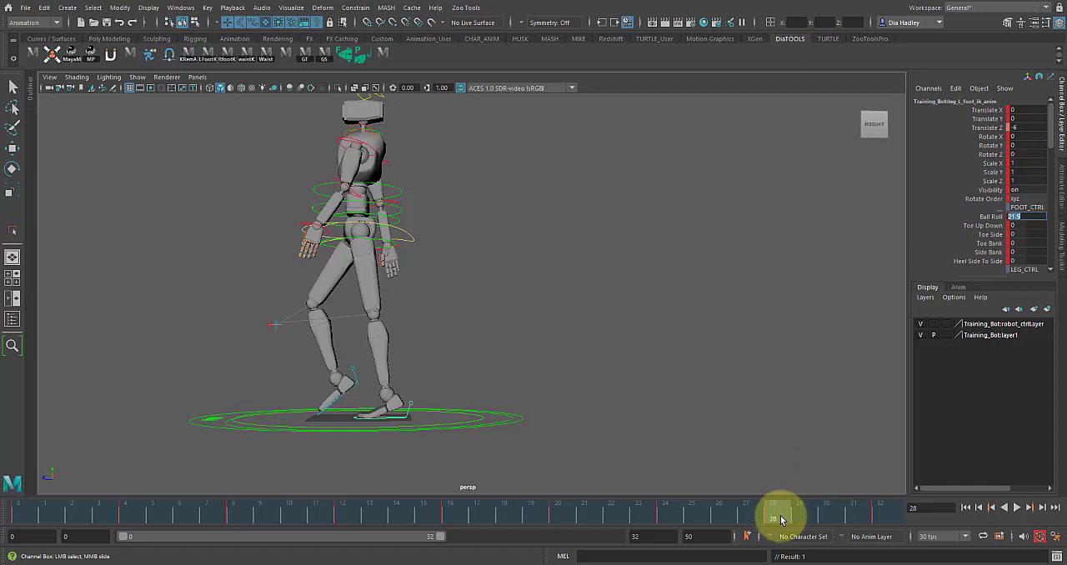
# Step: Play back the walk cycle, scrub it to frame 32, and review the looping motion from further back
pyautogui.hotkey('alt', 'v')
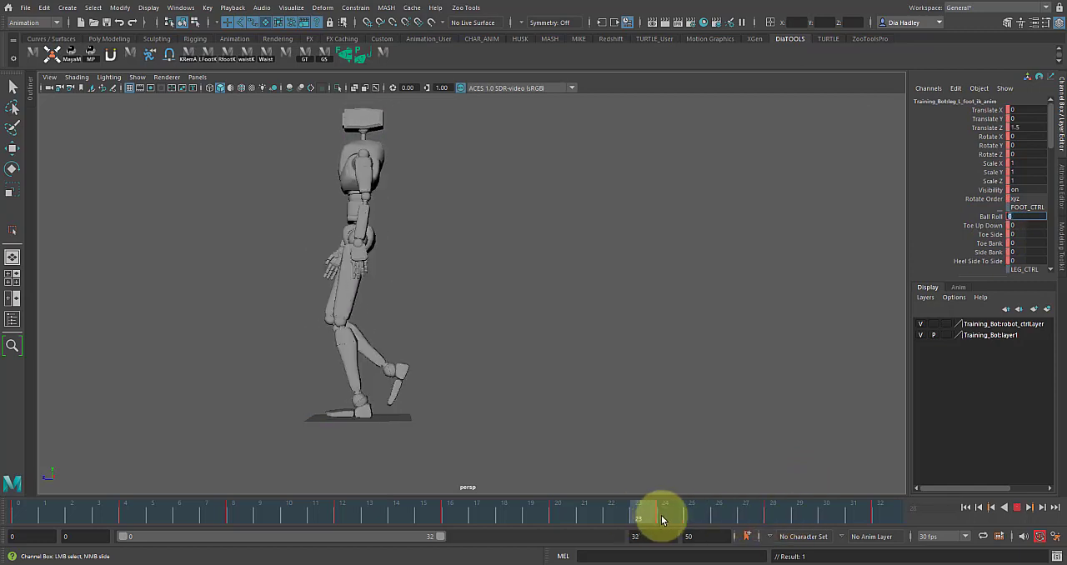
pyautogui.hotkey('alt', 'v')
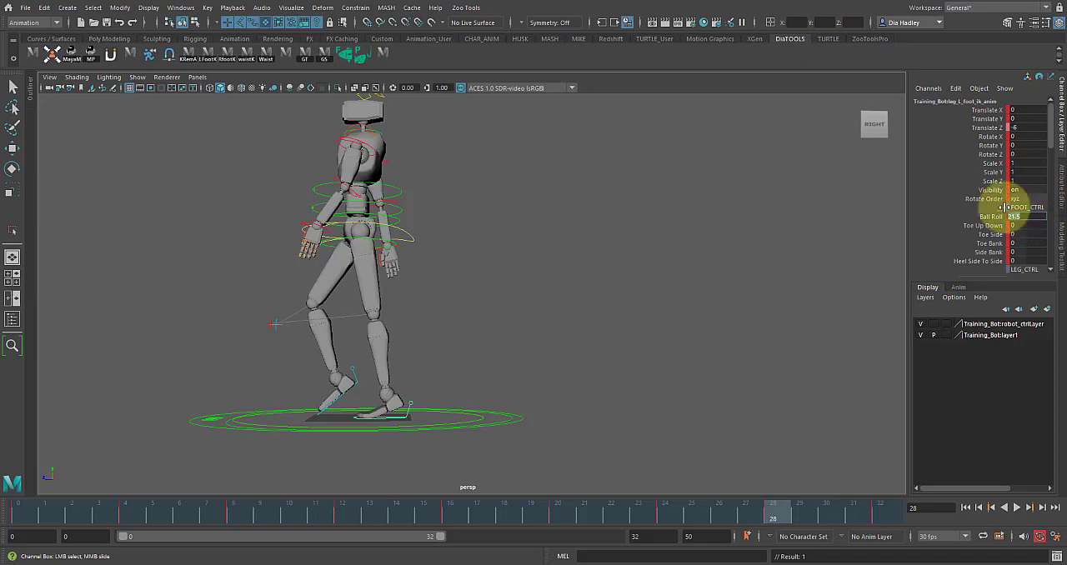
pyautogui.moveTo(645, 500); pyautogui.dragTo(867, 506)
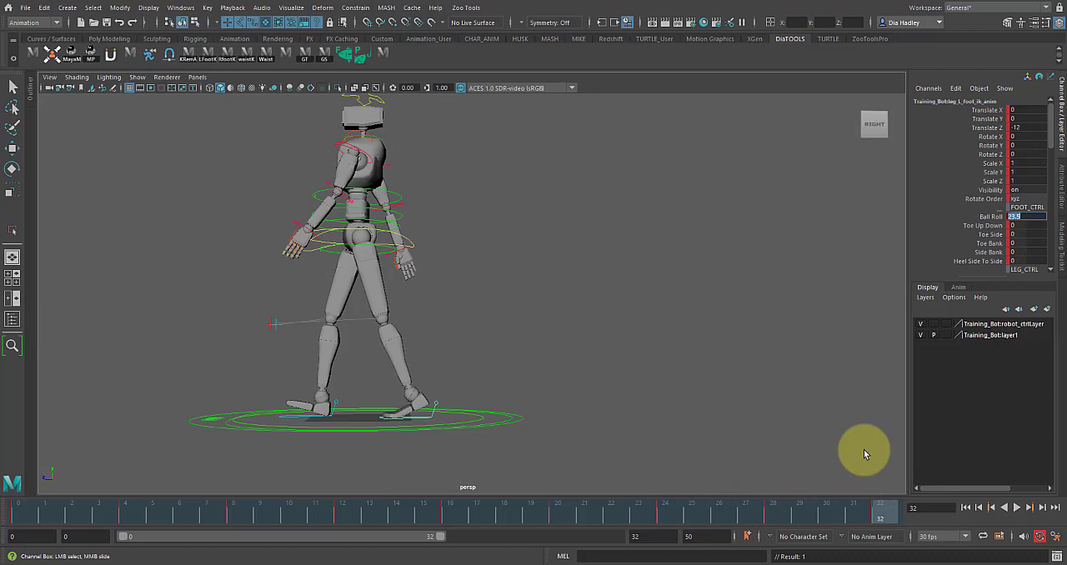
pyautogui.click(1018, 507)
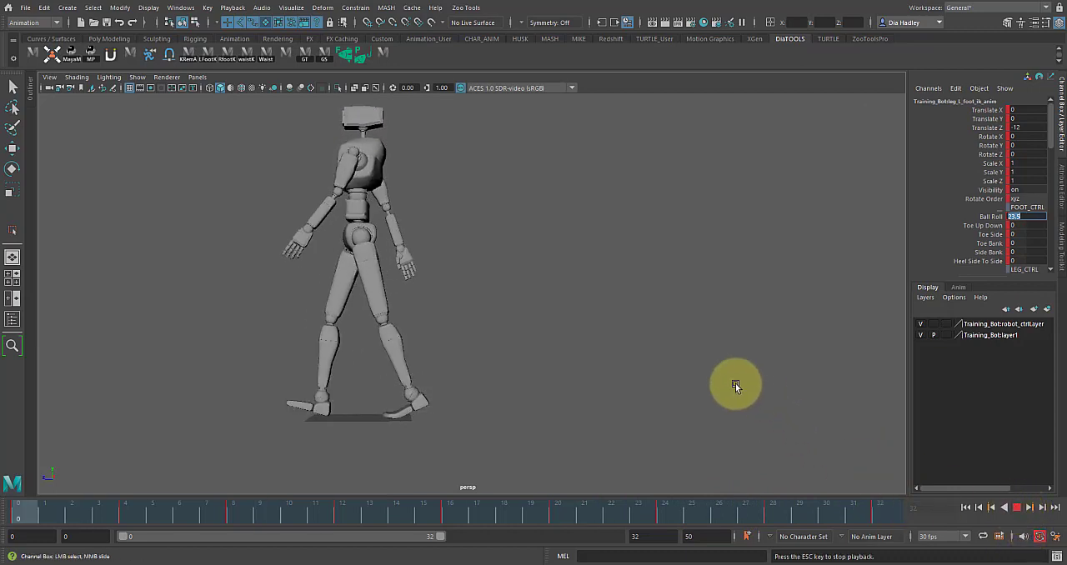
pyautogui.keyDown('alt'); pyautogui.moveTo(735, 381); pyautogui.dragTo(740, 379); pyautogui.keyUp('alt')
pyautogui.keyDown('alt'); pyautogui.moveTo(696, 355); pyautogui.dragTo(603, 356, button='right'); pyautogui.keyUp('alt')
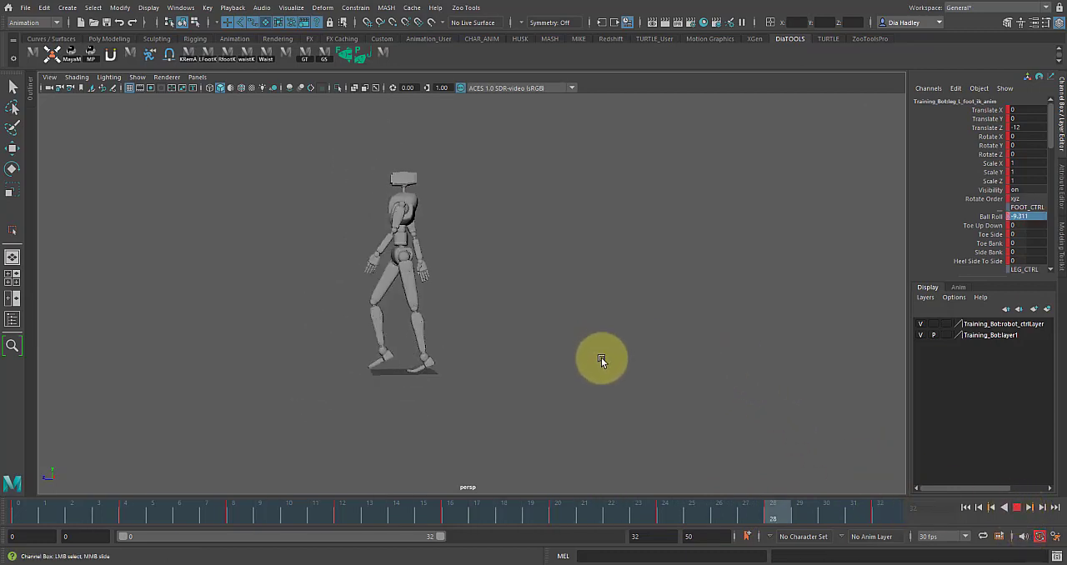
pyautogui.keyDown('alt'); pyautogui.moveTo(586, 384); pyautogui.dragTo(684, 345); pyautogui.keyUp('alt')
pyautogui.keyDown('alt'); pyautogui.moveTo(727, 372); pyautogui.dragTo(714, 359); pyautogui.keyUp('alt')
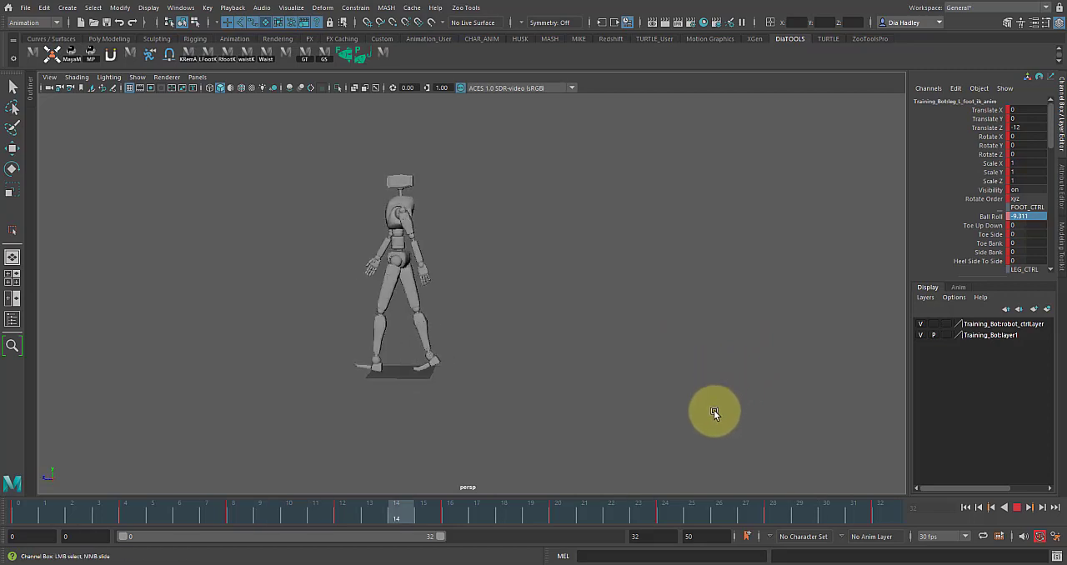
pyautogui.click(1018, 508)
pyautogui.keyDown('alt'); pyautogui.moveTo(435, 327); pyautogui.dragTo(428, 339); pyautogui.keyUp('alt')
pyautogui.click(426, 335)
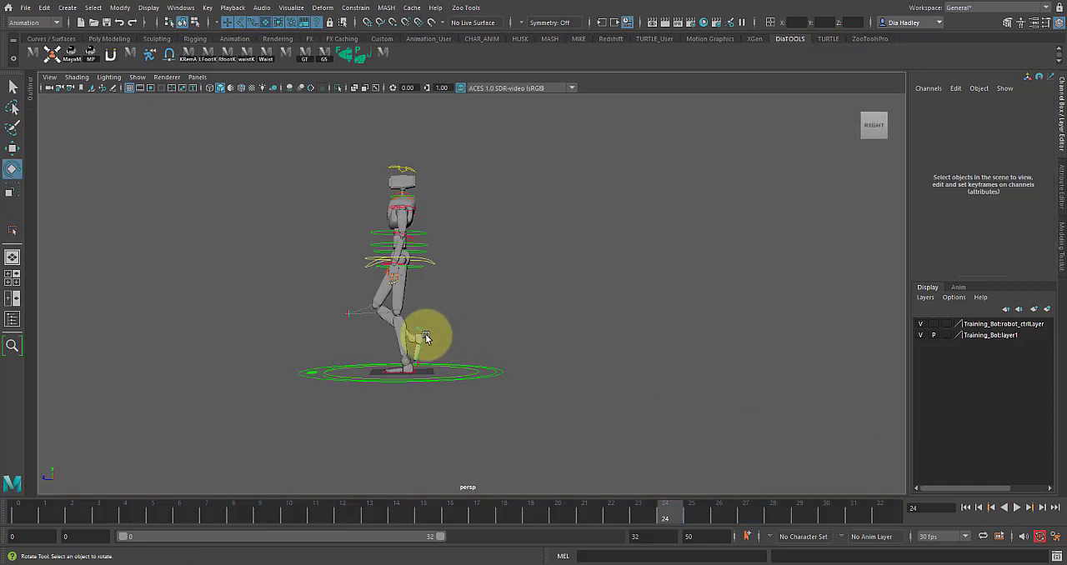
pyautogui.click(416, 337)
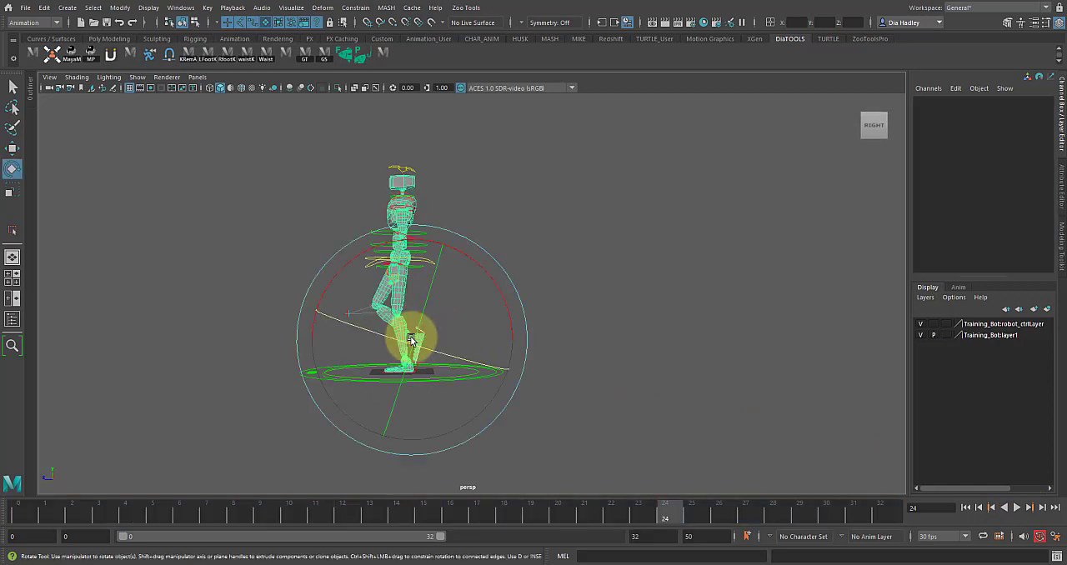
pyautogui.click(181, 449)
# Step: Flatten the right foot onto the ground at frame 2 by adjusting its Ball Roll
pyautogui.click(23, 509)
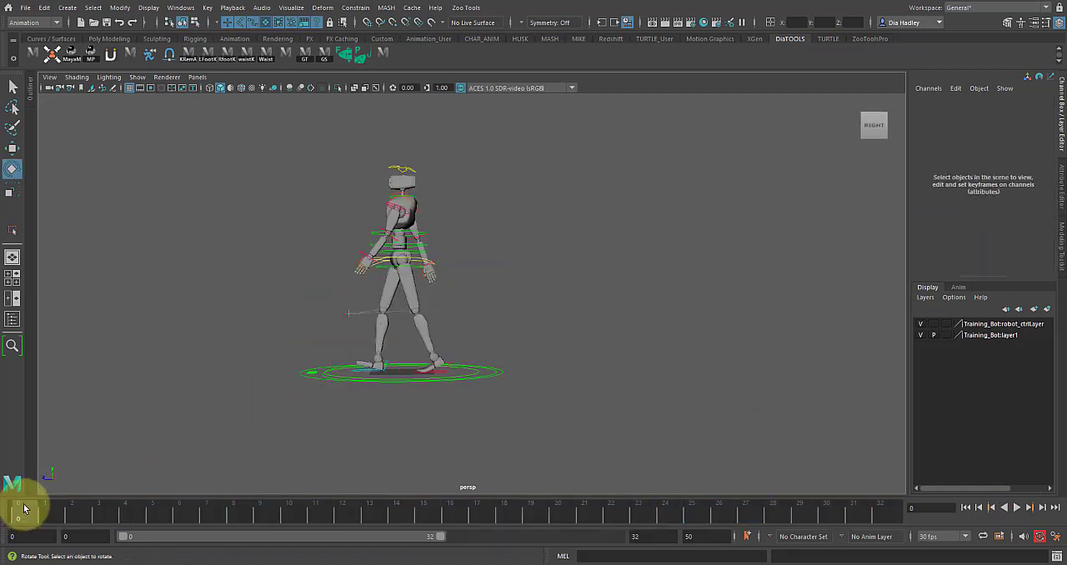
pyautogui.click(369, 371)
pyautogui.hotkey('alt', 'v')
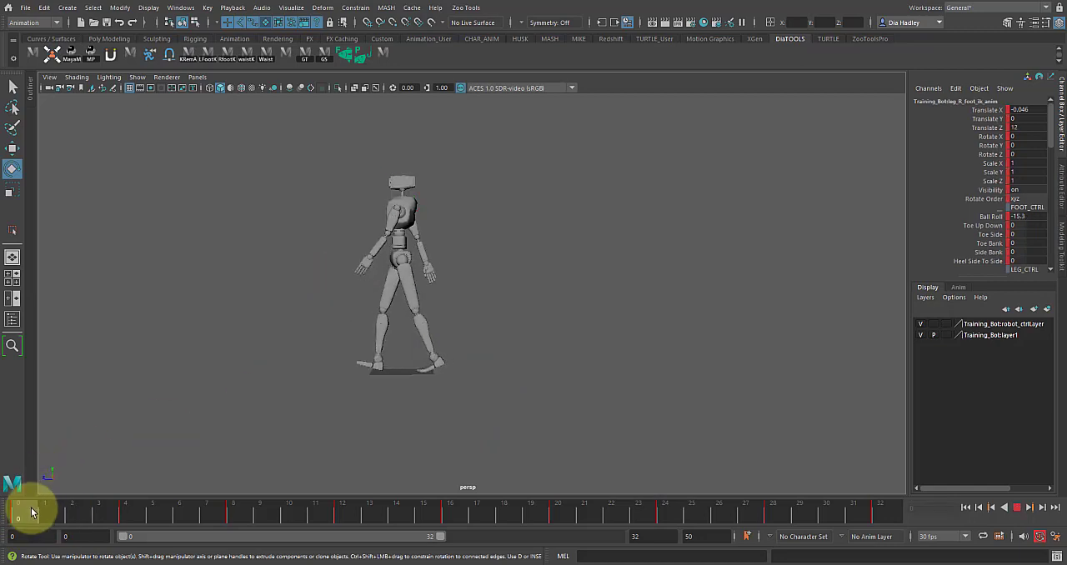
pyautogui.click(70, 510)
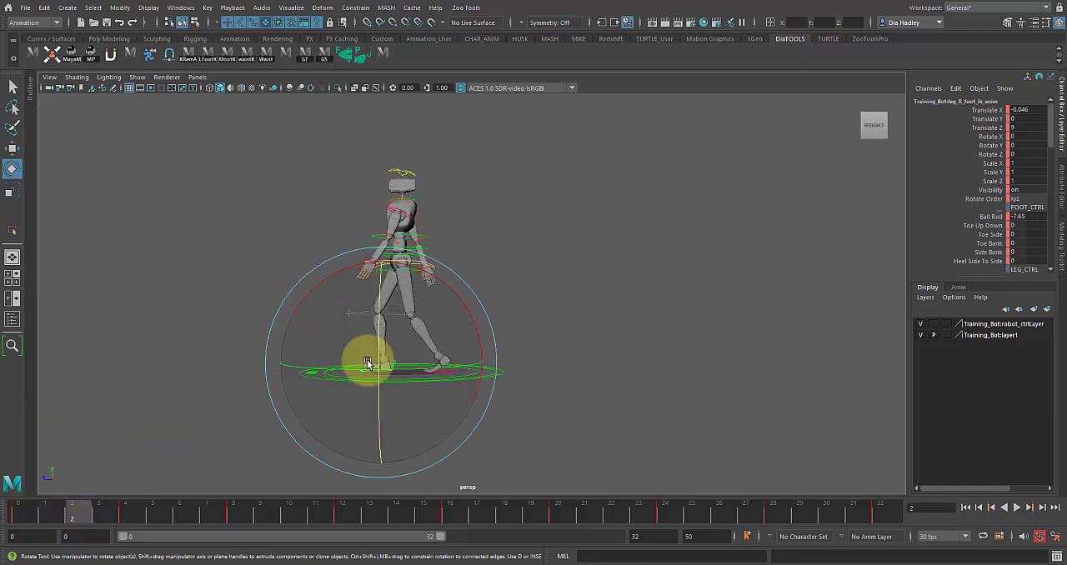
pyautogui.keyDown('alt'); pyautogui.moveTo(716, 294); pyautogui.dragTo(795, 244, button='middle'); pyautogui.keyUp('alt')
pyautogui.keyDown('alt'); pyautogui.moveTo(636, 382); pyautogui.dragTo(748, 295, button='right'); pyautogui.keyUp('alt')
pyautogui.click(747, 296)
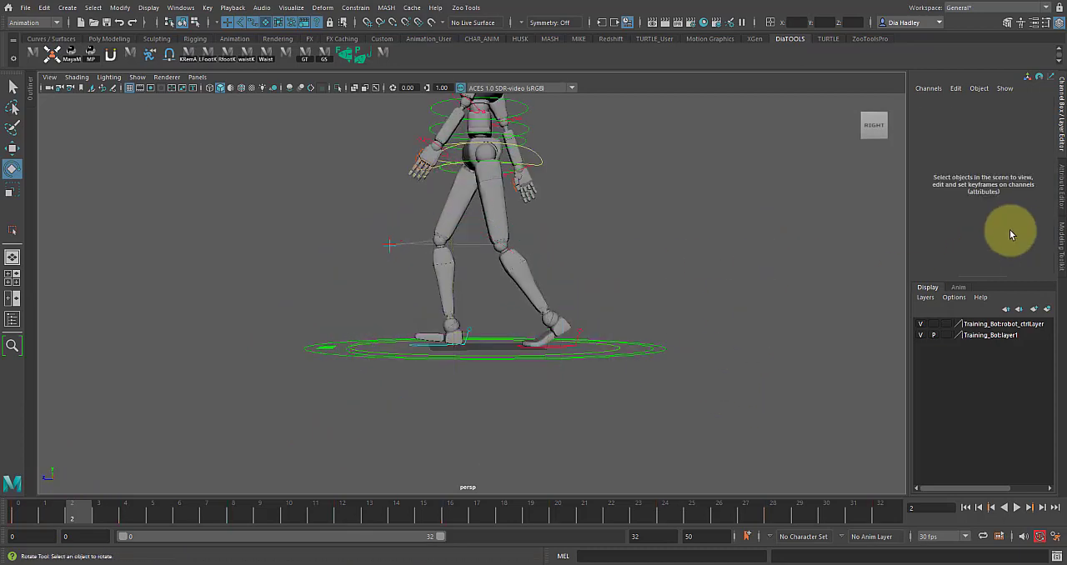
pyautogui.click(471, 331)
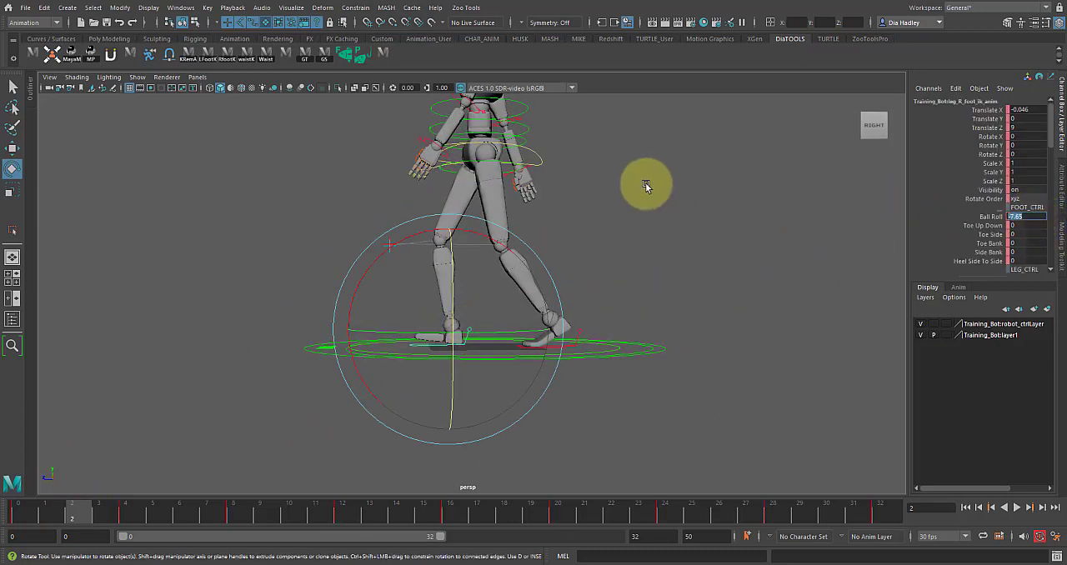
pyautogui.click(586, 250)
# Step: Set the left foot's Ball Roll to 0 at frame 18
pyautogui.click(575, 328)
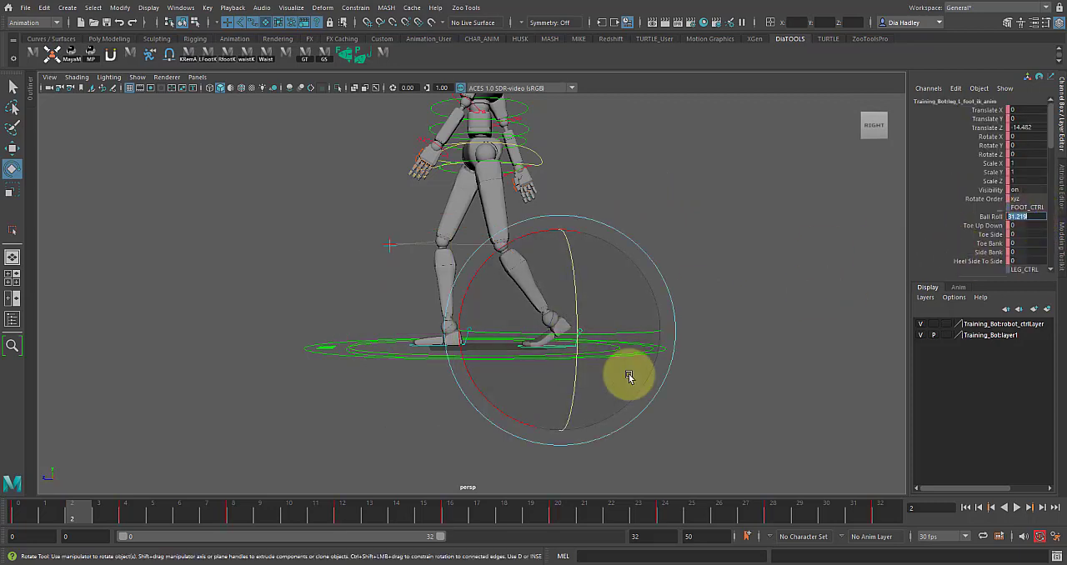
pyautogui.moveTo(443, 517); pyautogui.dragTo(506, 515)
pyautogui.click(608, 291)
pyautogui.click(464, 326)
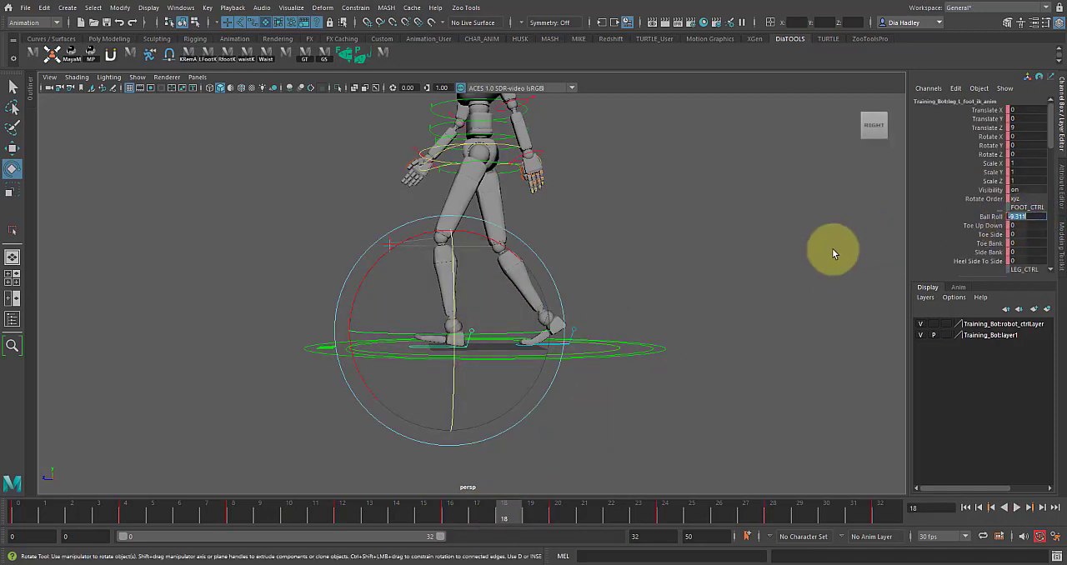
# Step: Play back the walk and scrub frames 0 to 32 to review both feet's heel contacts
pyautogui.hotkey('alt', 'v')
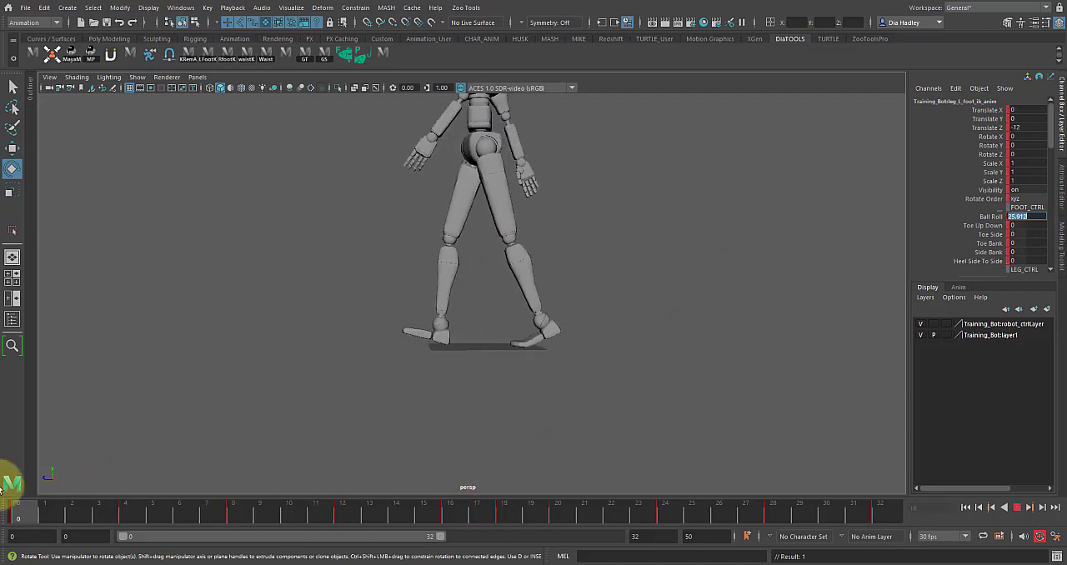
pyautogui.moveTo(29, 522); pyautogui.dragTo(881, 517)
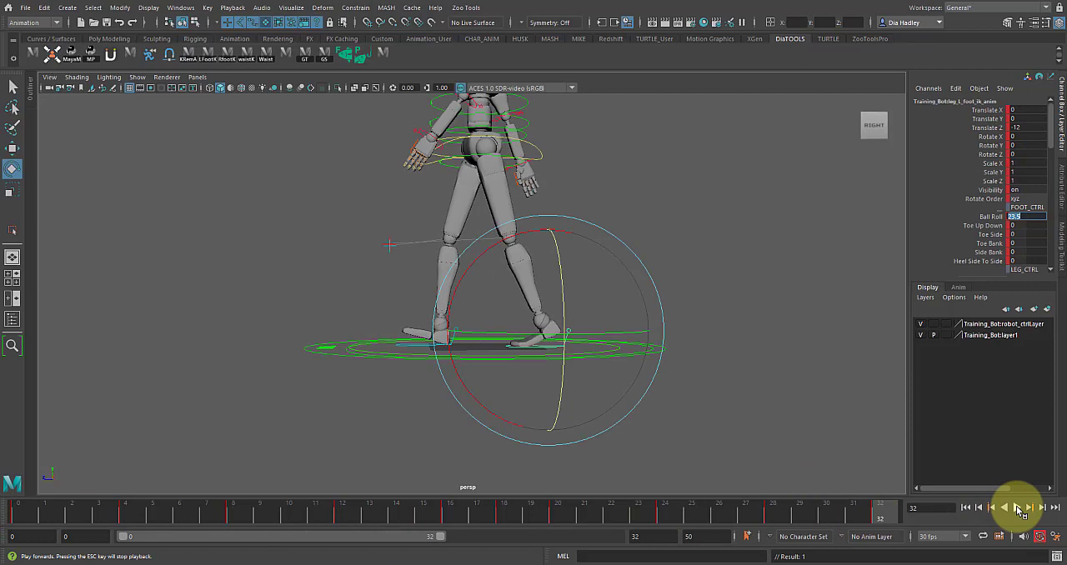
pyautogui.click(1018, 507)
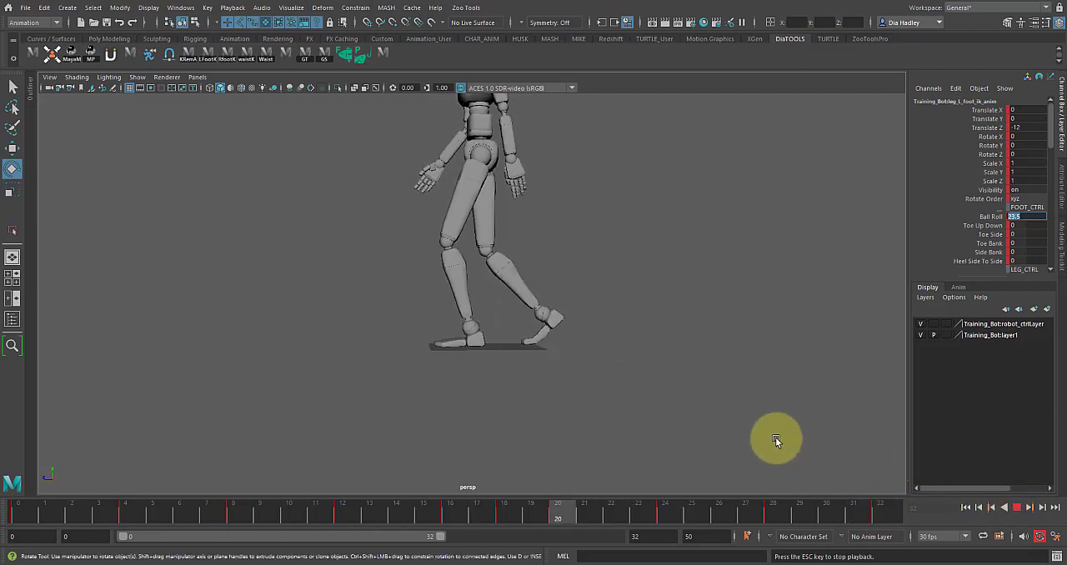
pyautogui.click(1017, 507)
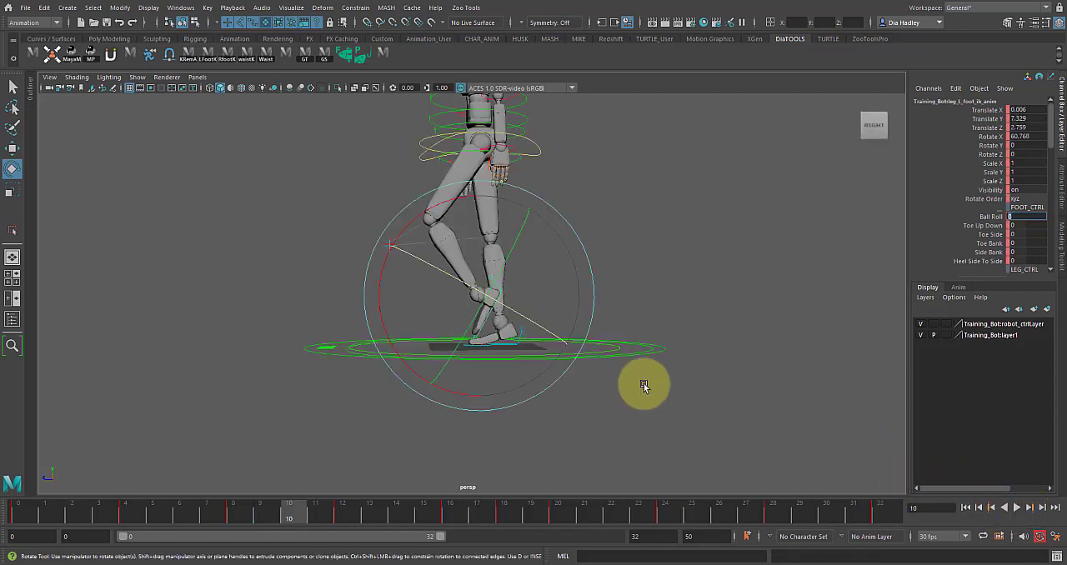
# Step: Raise the left foot's toes at frame 16 to a Toe Up Down of about 16.043 and key the pose
pyautogui.click(992, 226)
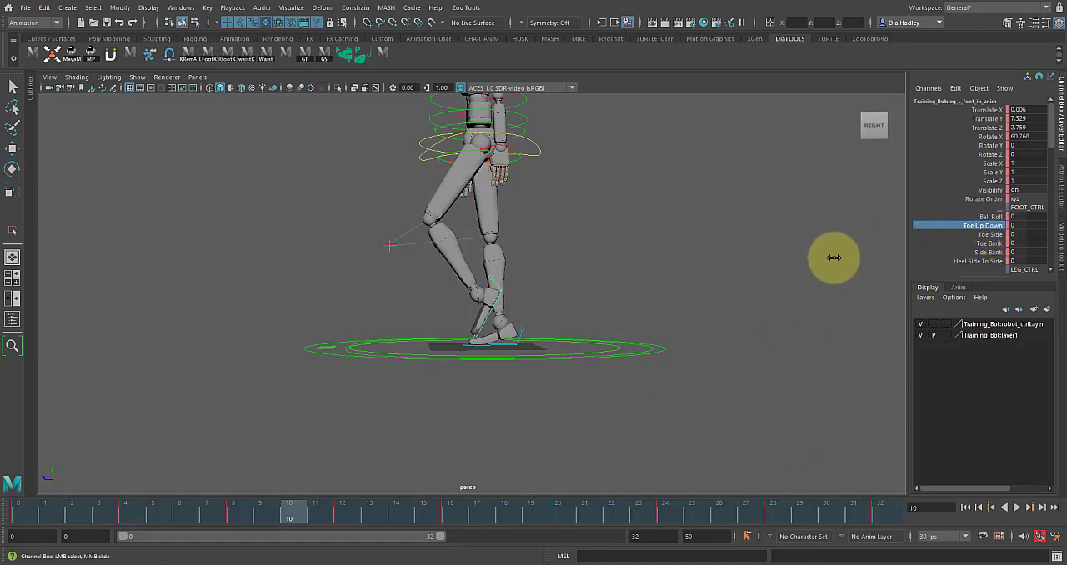
pyautogui.moveTo(304, 512); pyautogui.dragTo(459, 514)
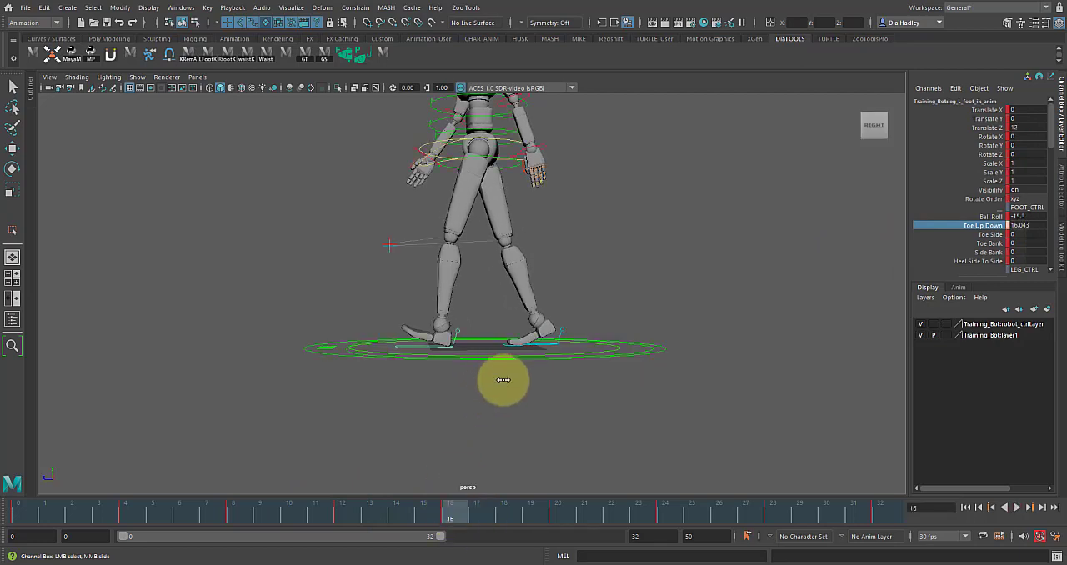
pyautogui.press('s')
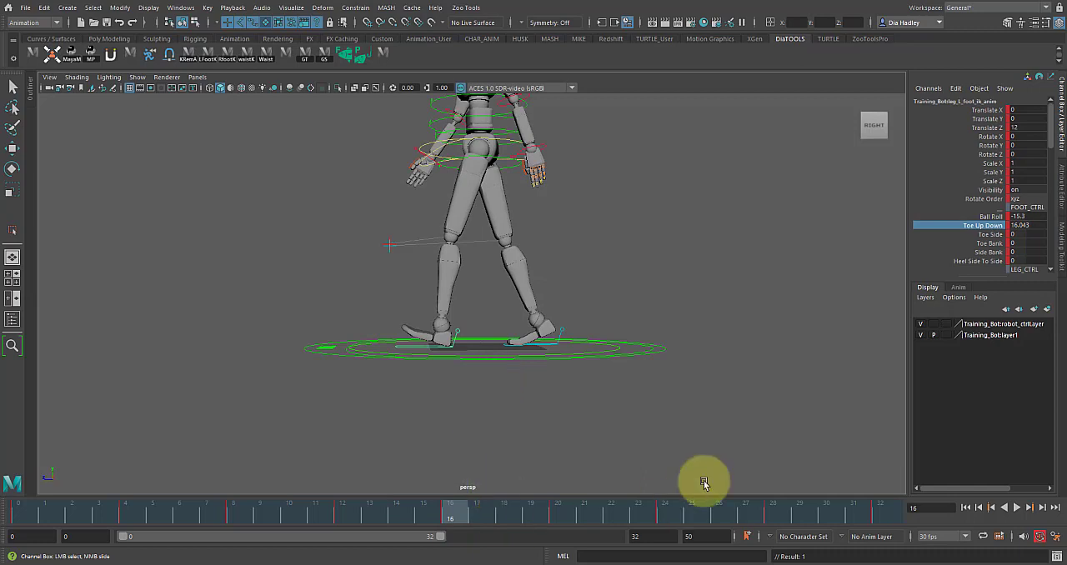
# Step: Try rotating the right foot by about -3.96 in Z at frame 18
pyautogui.click(557, 345)
pyautogui.press('e')
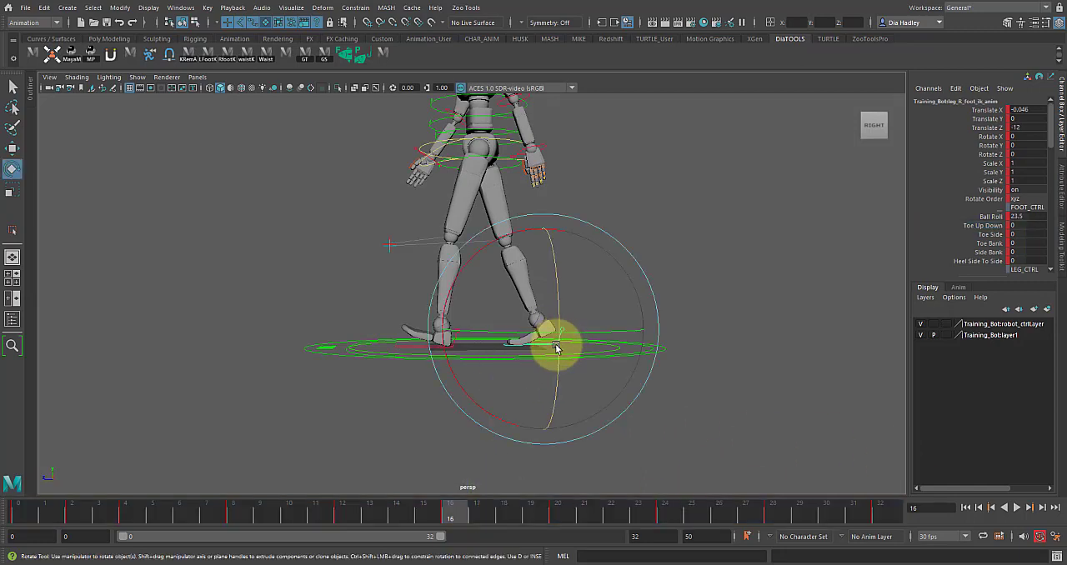
pyautogui.moveTo(453, 508); pyautogui.dragTo(501, 521)
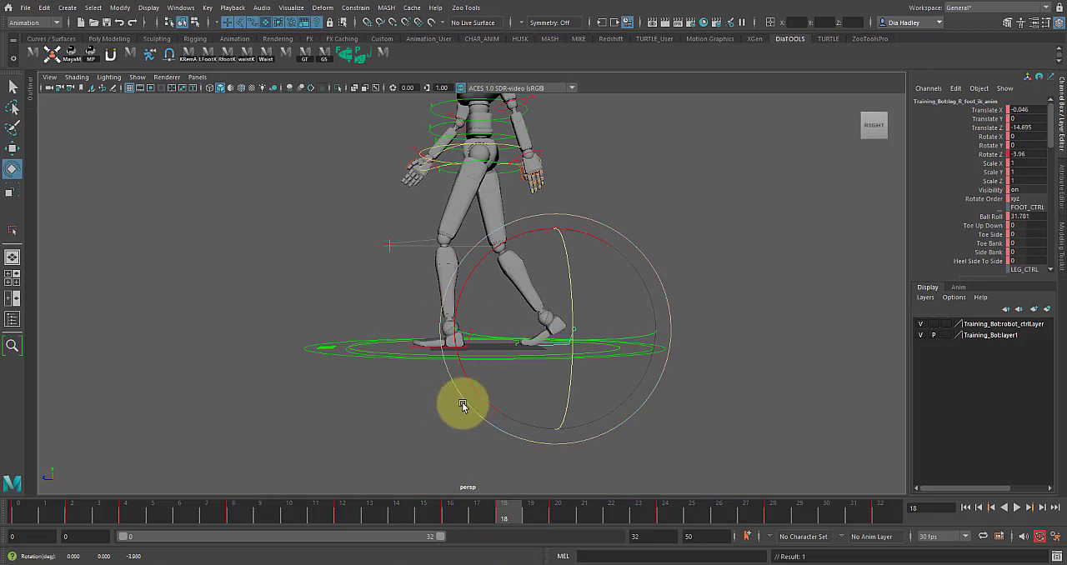
pyautogui.click(426, 386)
pyautogui.click(424, 344)
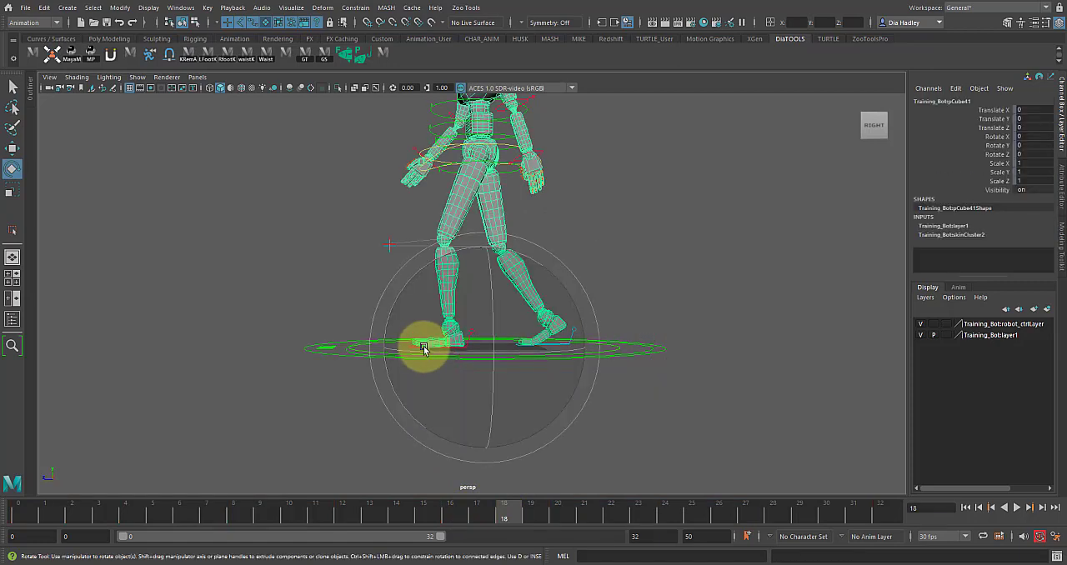
pyautogui.click(338, 293)
# Step: Set the left foot's Toe Up Down to 0 at frame 18 and its Ball Roll to 0 at frames 19 and 22
pyautogui.click(468, 327)
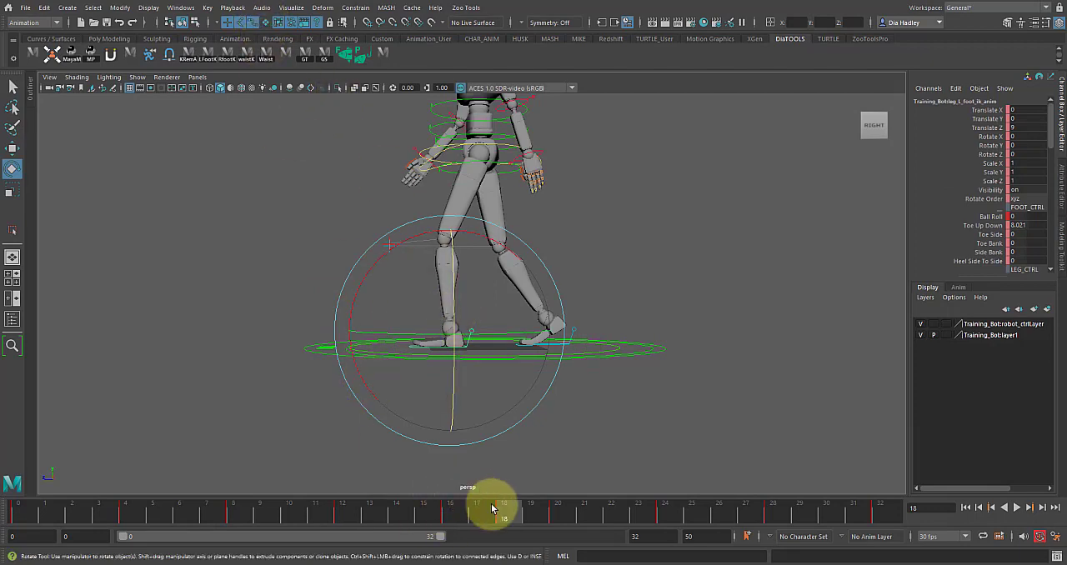
pyautogui.moveTo(462, 516); pyautogui.dragTo(510, 520)
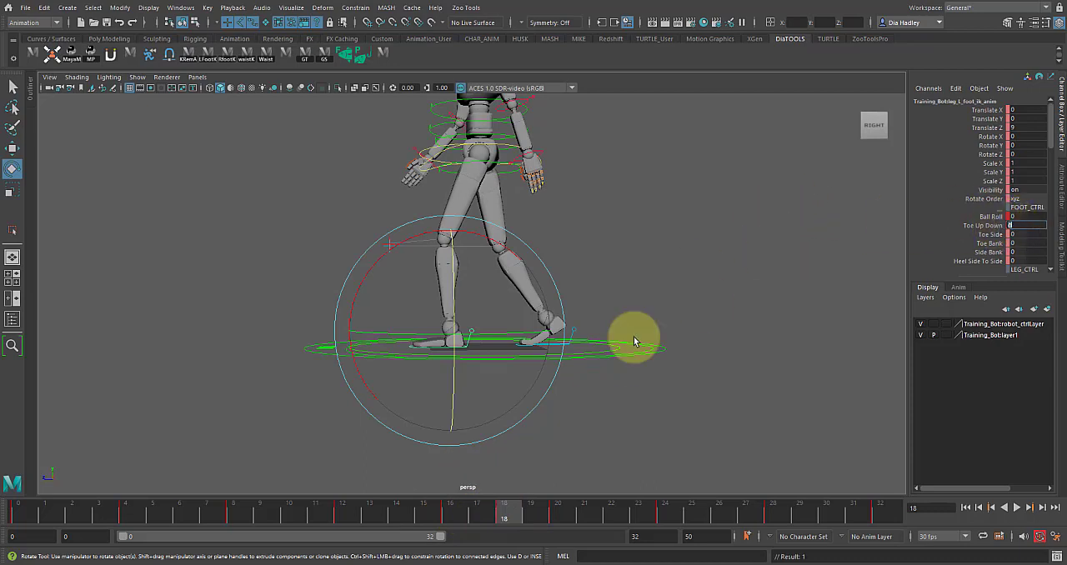
pyautogui.moveTo(449, 505); pyautogui.dragTo(546, 529)
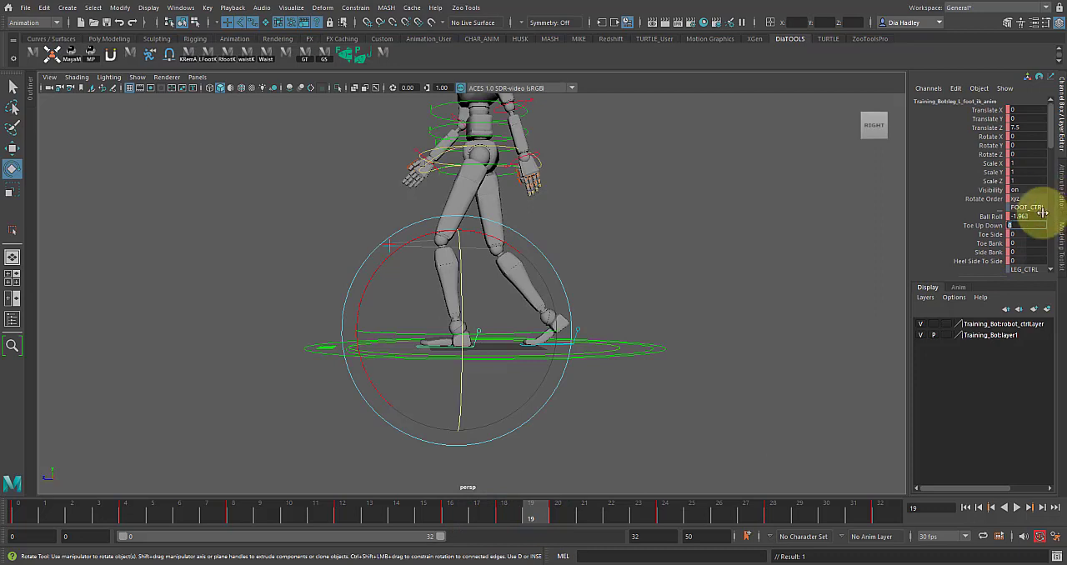
pyautogui.moveTo(494, 511); pyautogui.dragTo(627, 551)
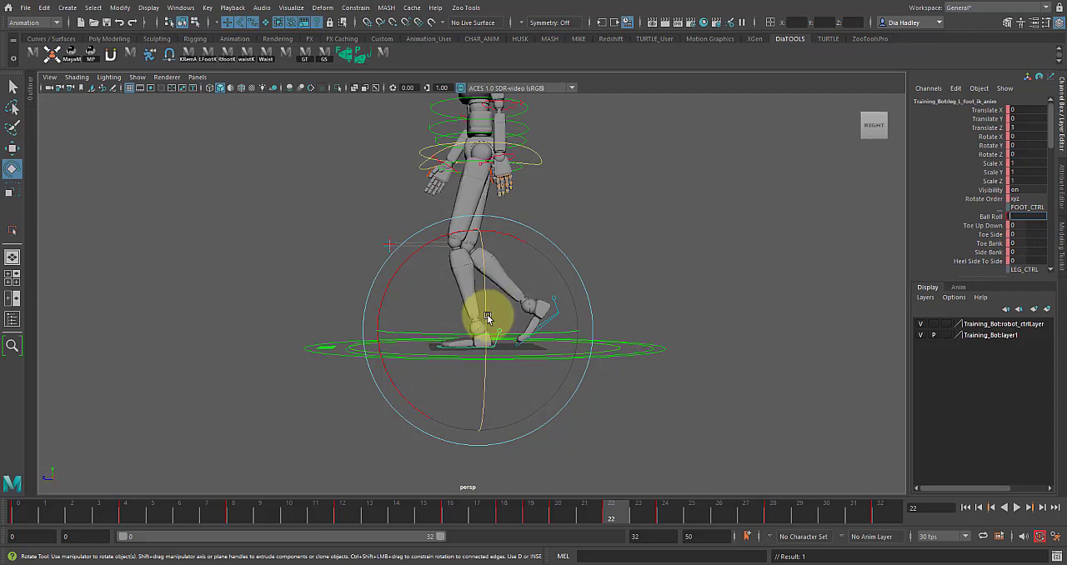
# Step: Flatten the tangents of the left foot's Ball Roll keys from frame 19 to frame 24 in the Graph Editor
pyautogui.click(641, 285)
pyautogui.press('space')
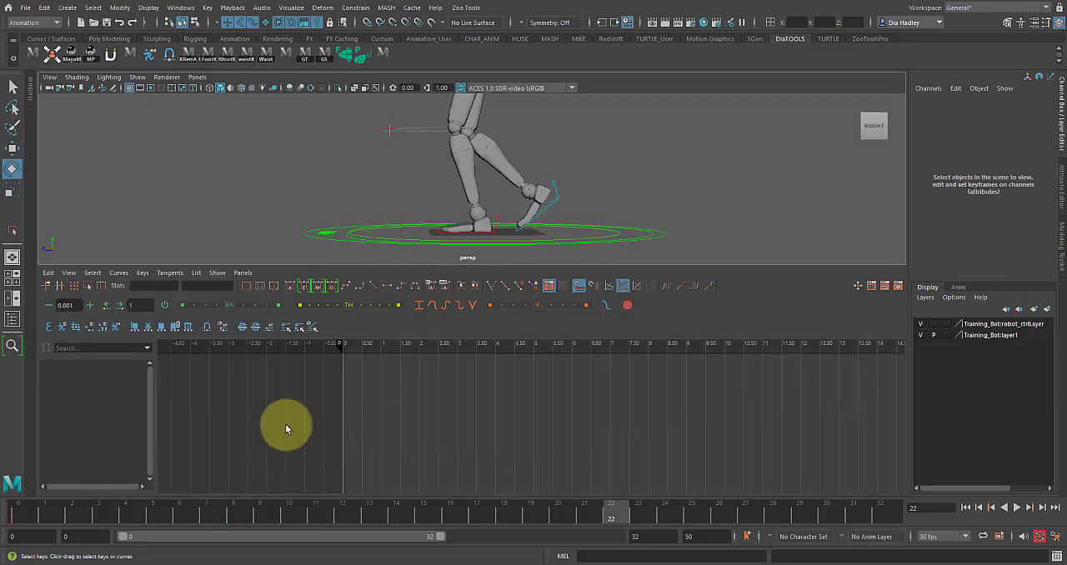
pyautogui.click(499, 218)
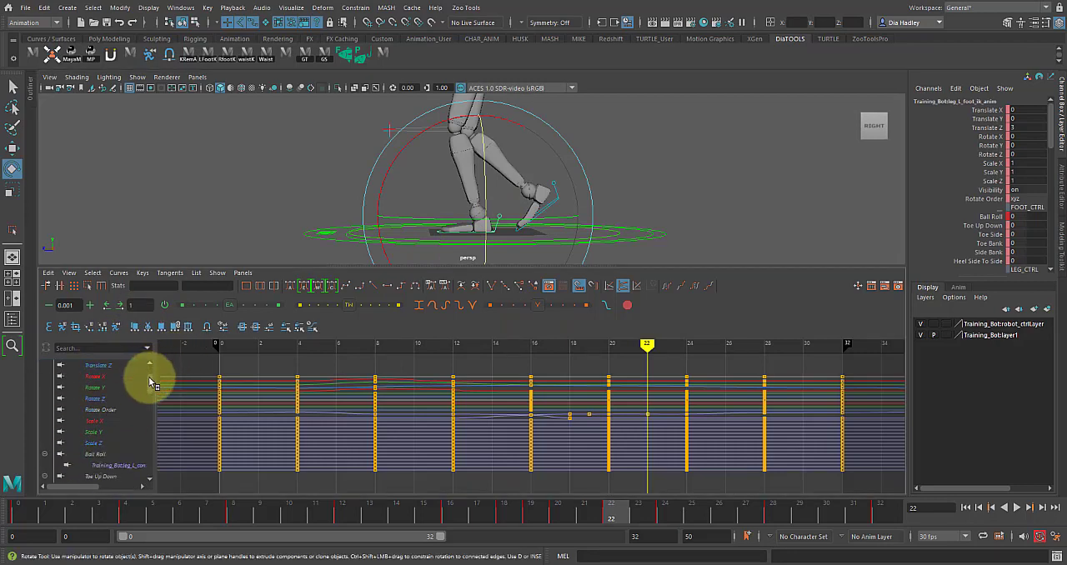
pyautogui.scroll(-3, 125, 399)
pyautogui.click(107, 410)
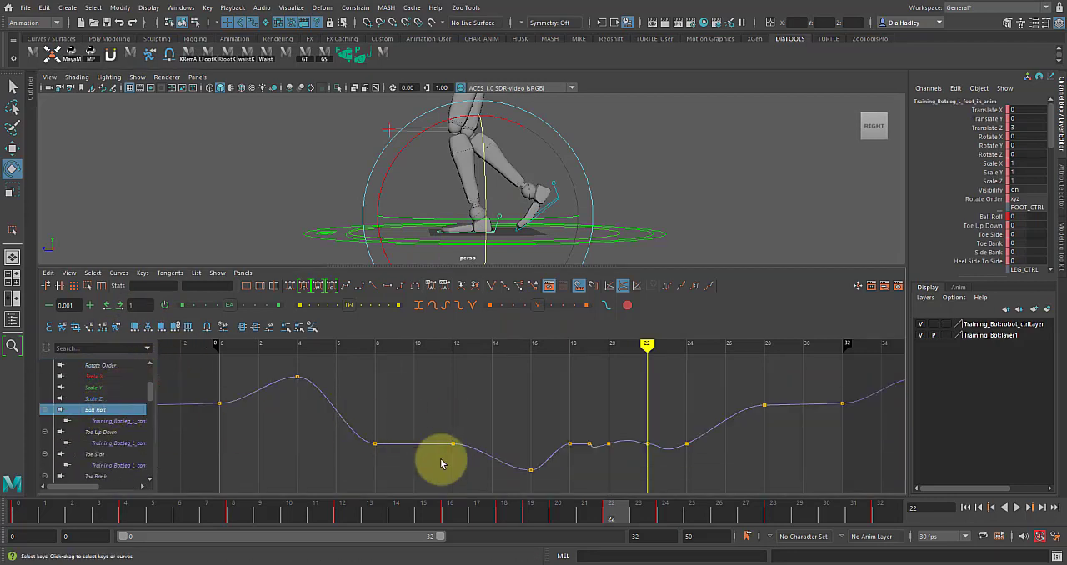
pyautogui.moveTo(574, 429); pyautogui.dragTo(697, 495)
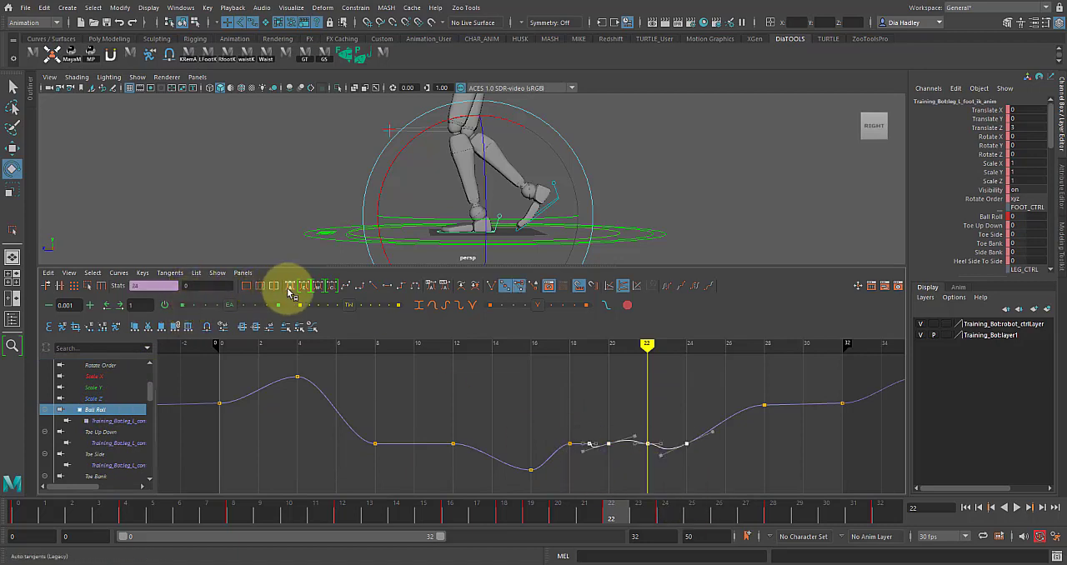
pyautogui.click(643, 418)
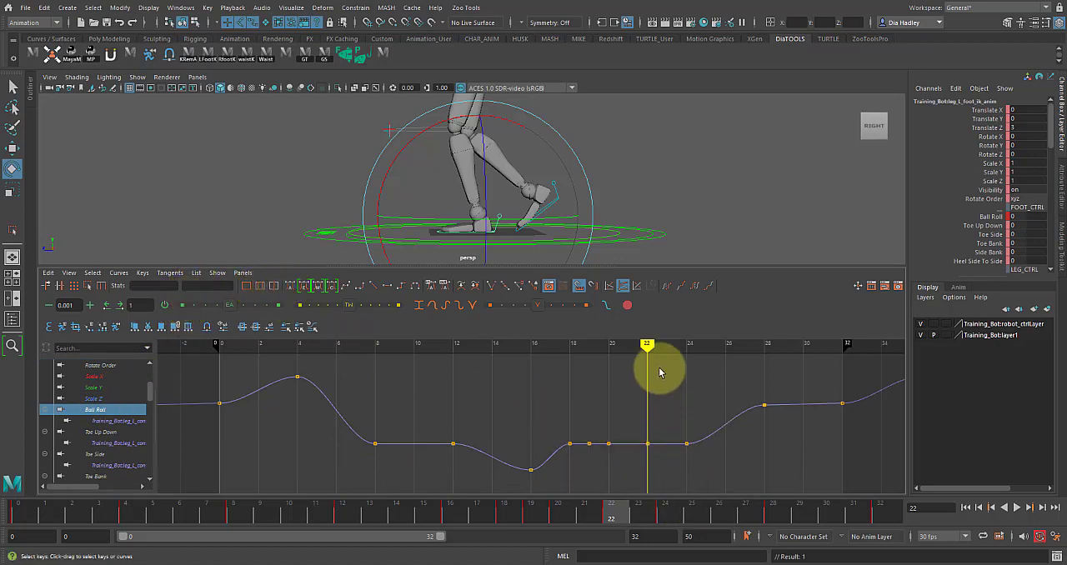
pyautogui.press('space')
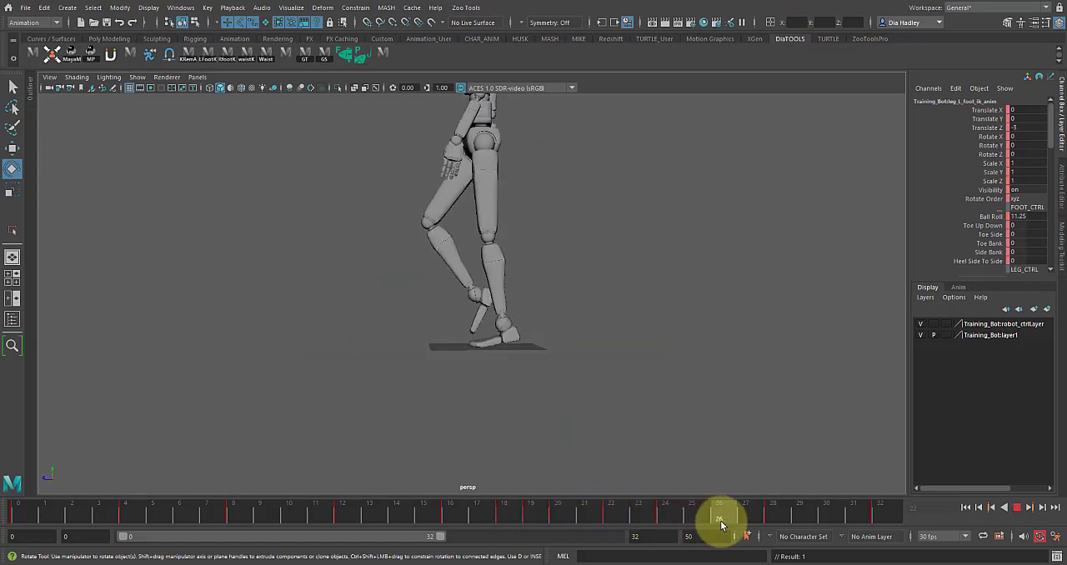
# Step: Undo the last tangent change and flatten the tangents of the left foot's Ball Roll keys from frame 19 to frame 22
pyautogui.click(748, 514)
pyautogui.hotkey('ctrl', 'z')
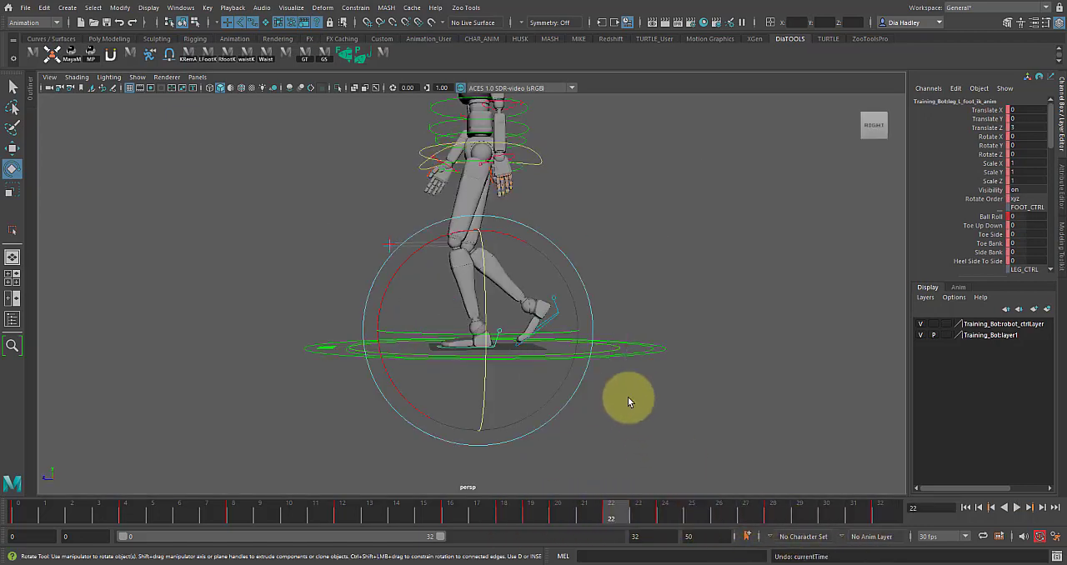
pyautogui.press('space')
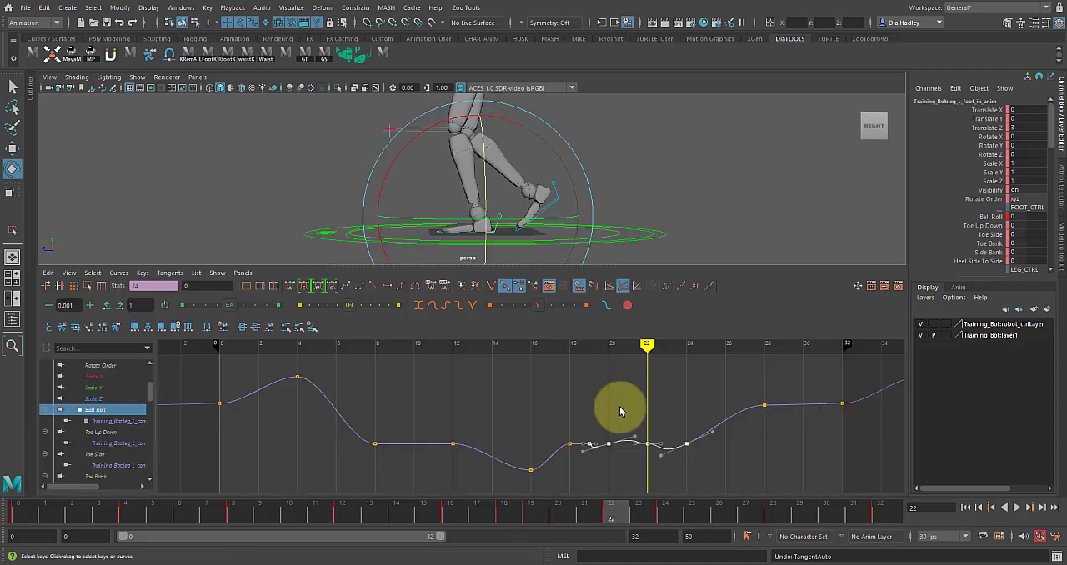
pyautogui.click(643, 450)
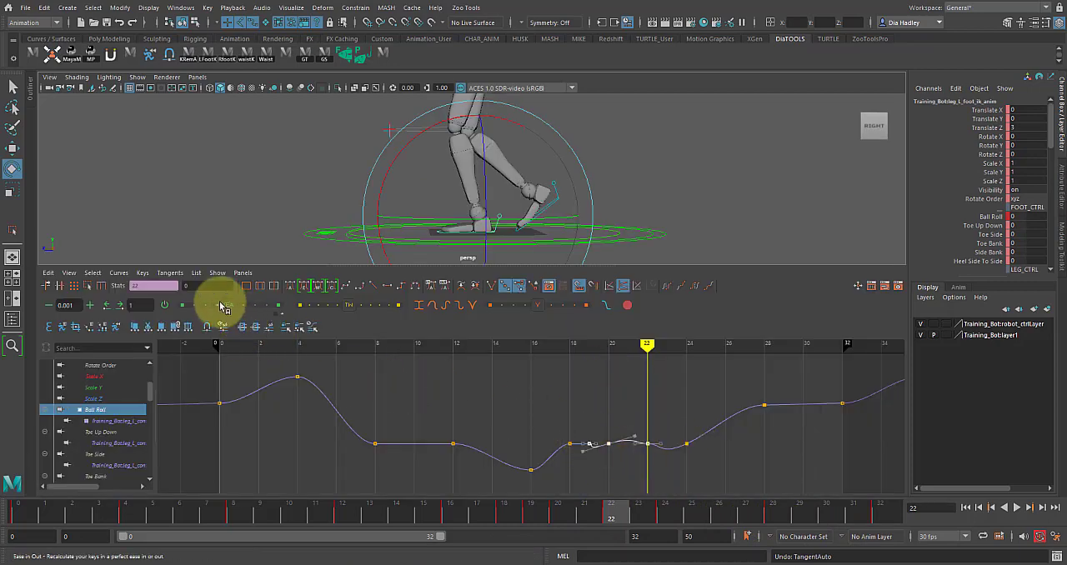
pyautogui.press('space')
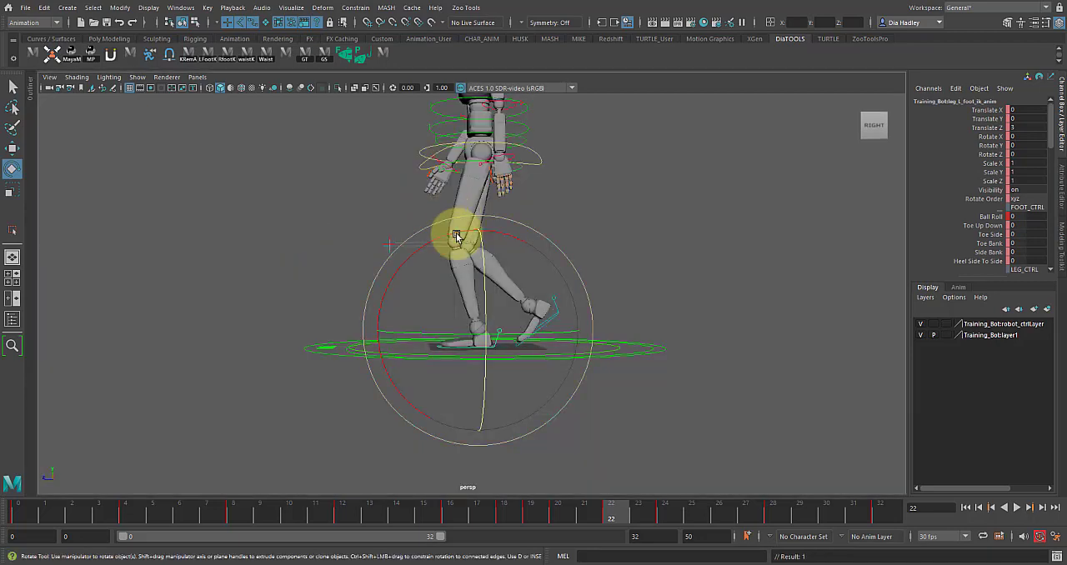
# Step: Break the tangents of the left foot's Ball Roll key at frame 24 and level its incoming handle, giving about -0.342 at frame 23
pyautogui.click(649, 521)
pyautogui.moveTo(649, 522); pyautogui.dragTo(613, 525)
pyautogui.press('f')
pyautogui.press('space')
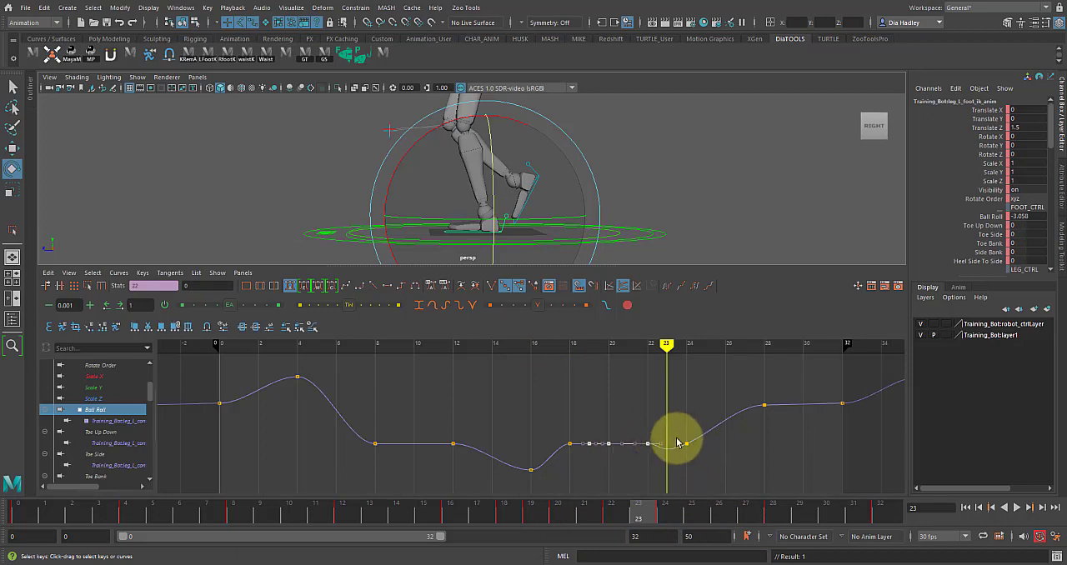
pyautogui.click(491, 285)
pyautogui.moveTo(634, 426); pyautogui.dragTo(700, 487)
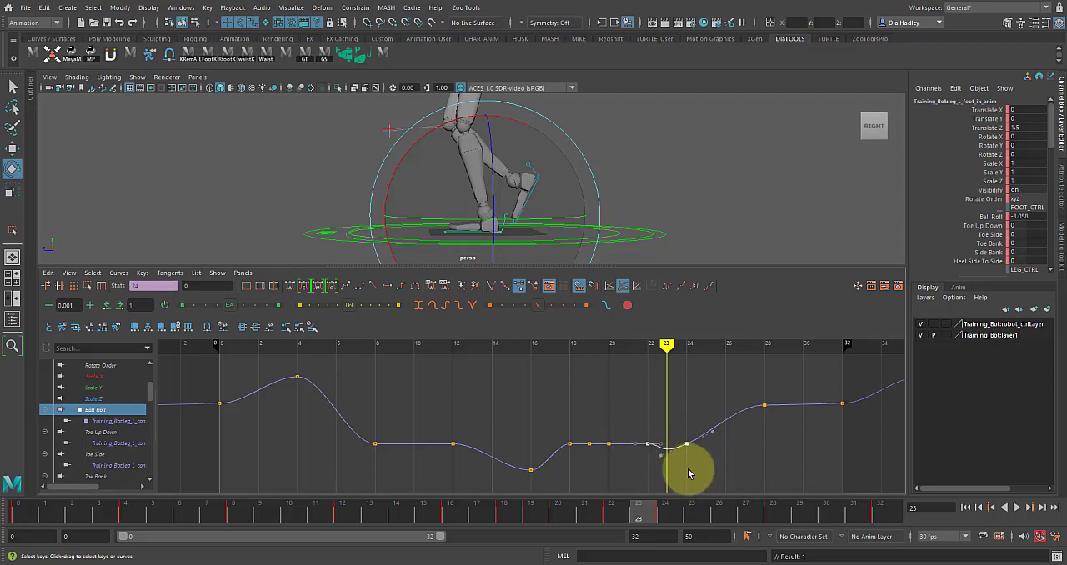
pyautogui.press('f')
pyautogui.moveTo(436, 417); pyautogui.dragTo(459, 490)
pyautogui.moveTo(480, 441); pyautogui.dragTo(457, 493)
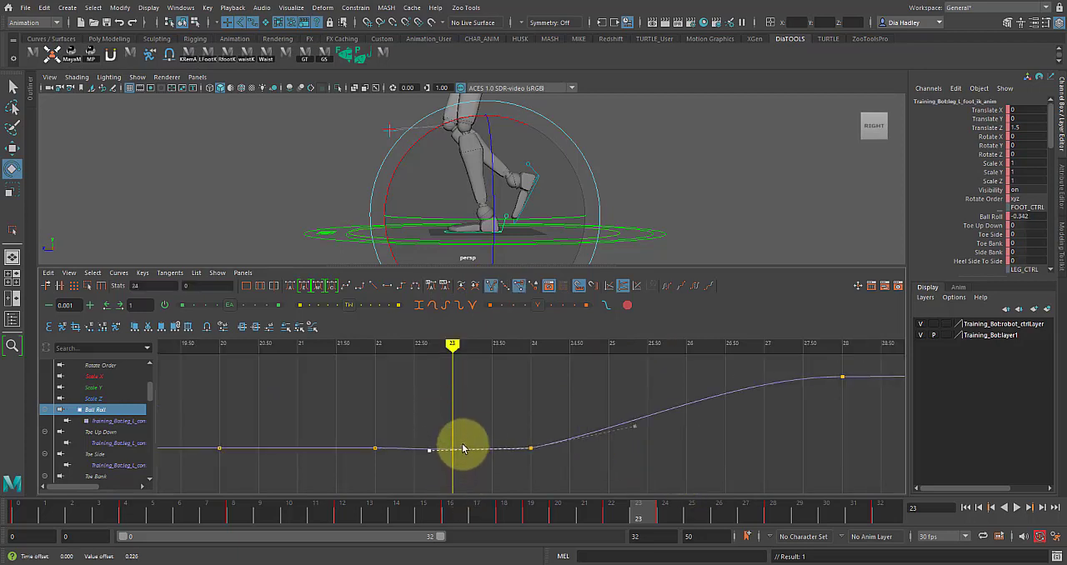
pyautogui.press('space')
pyautogui.press('space')
pyautogui.press('space')
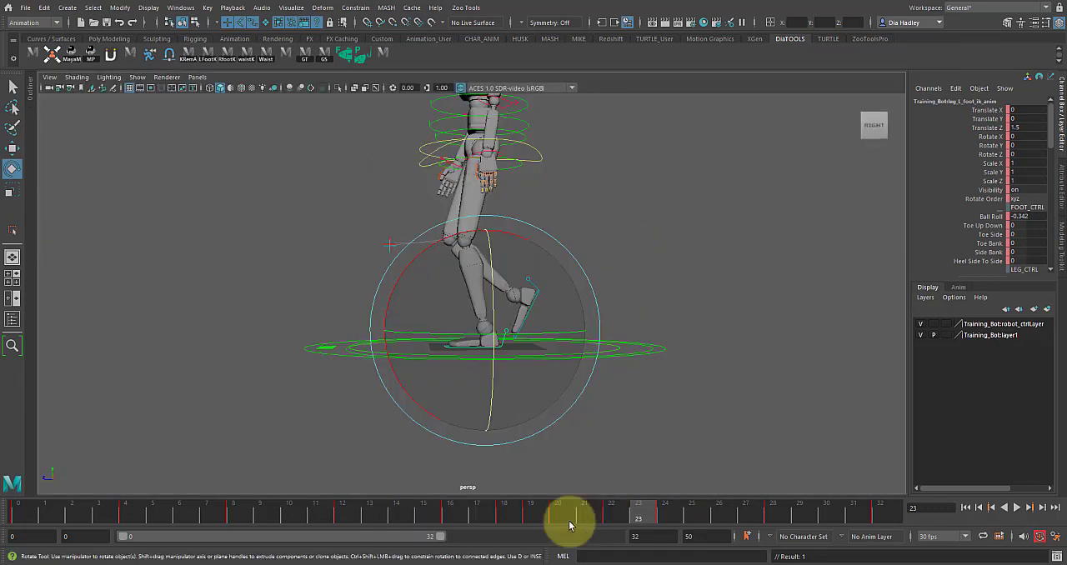
# Step: Play back the walk cycle and review the foot contacts from the side, at an angle and from the front
pyautogui.hotkey('alt', 'v')
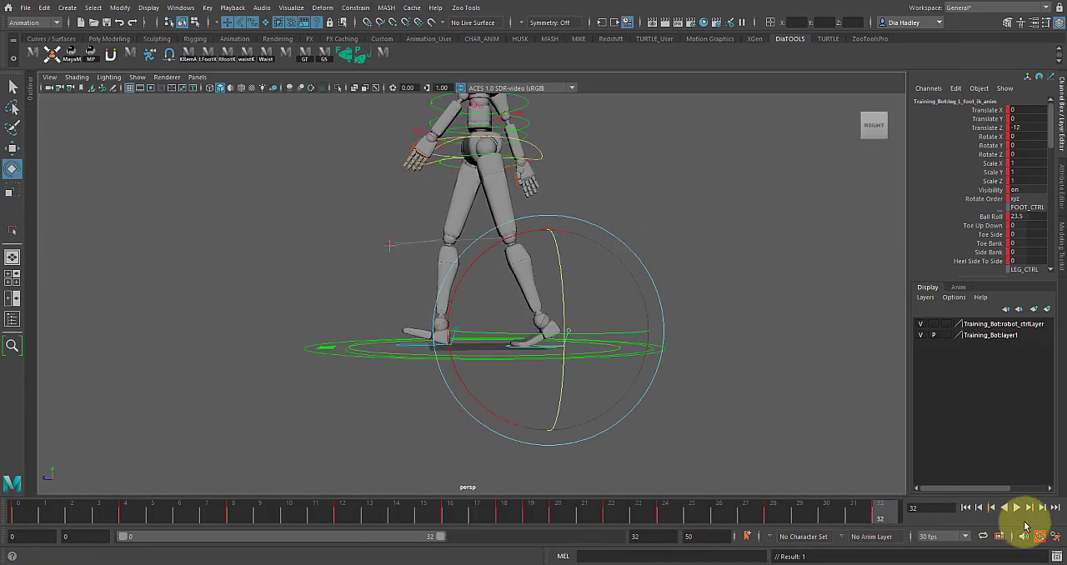
pyautogui.click(1019, 508)
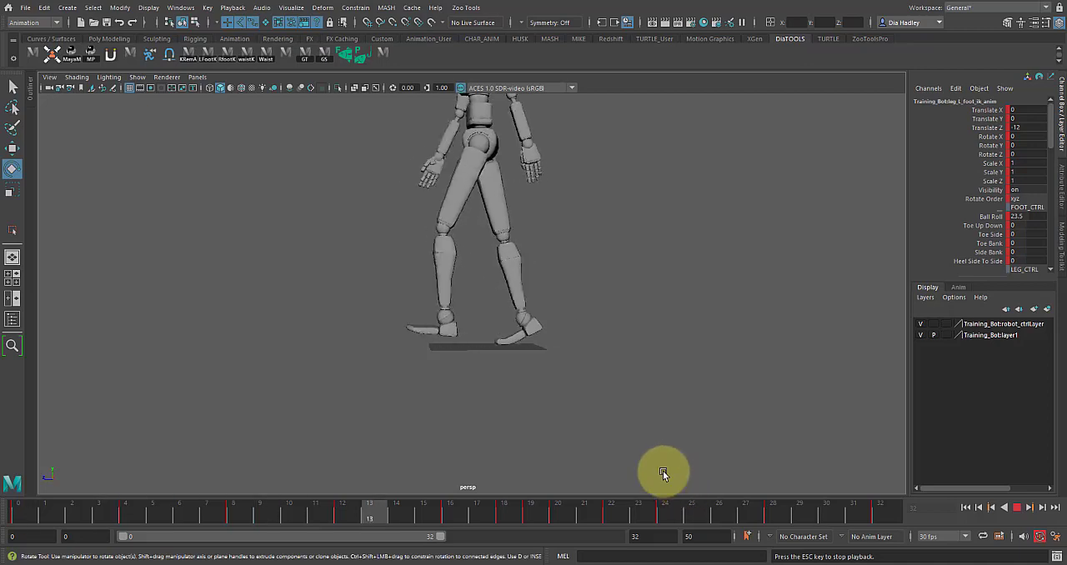
pyautogui.keyDown('alt'); pyautogui.moveTo(576, 431); pyautogui.dragTo(636, 423); pyautogui.keyUp('alt')
pyautogui.keyDown('alt'); pyautogui.moveTo(601, 405); pyautogui.dragTo(585, 452, button='middle'); pyautogui.keyUp('alt')
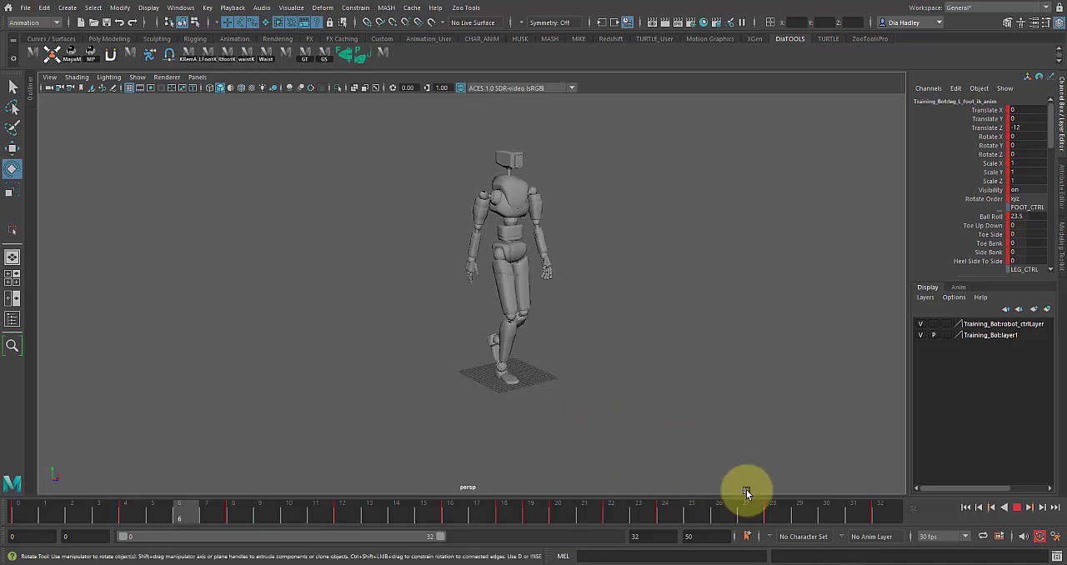
pyautogui.click(1019, 510)
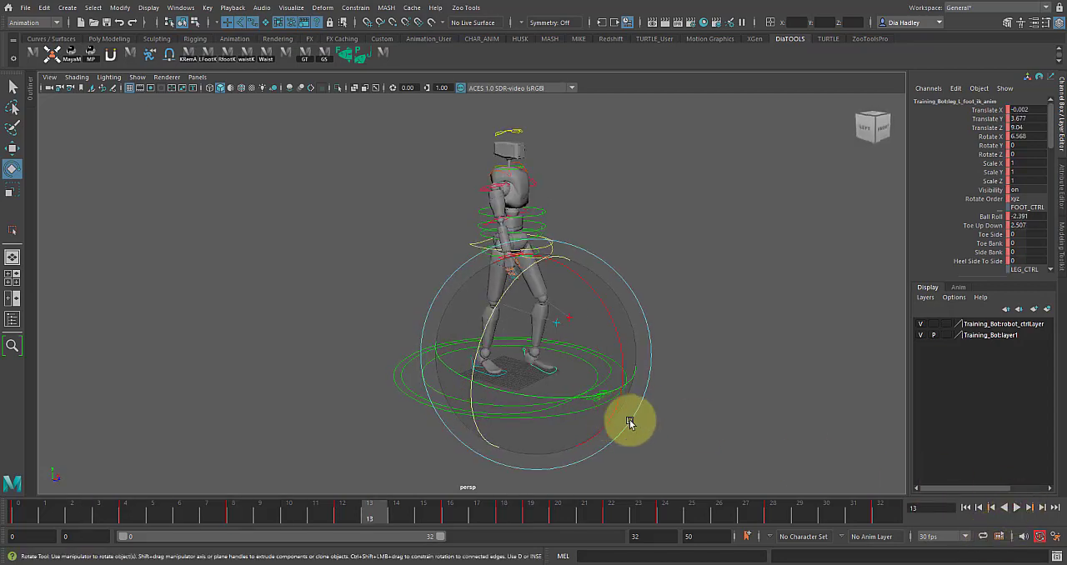
pyautogui.click(1018, 507)
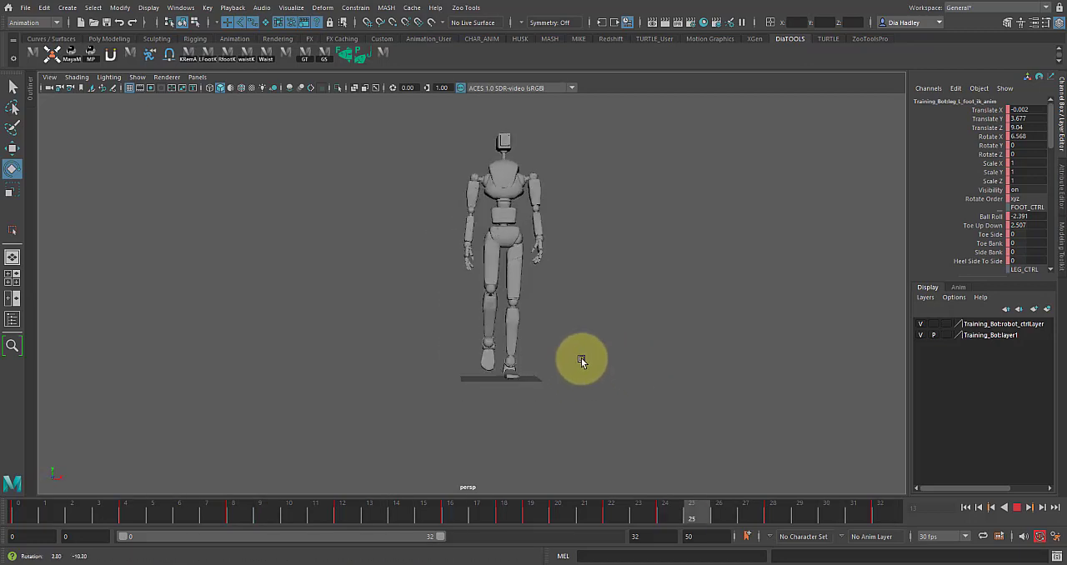
pyautogui.click(1018, 508)
# Step: Select the right foot control, isolate its Translate X curve and check the spacing of the feet from the front at frame 5
pyautogui.click(775, 435)
pyautogui.click(483, 367)
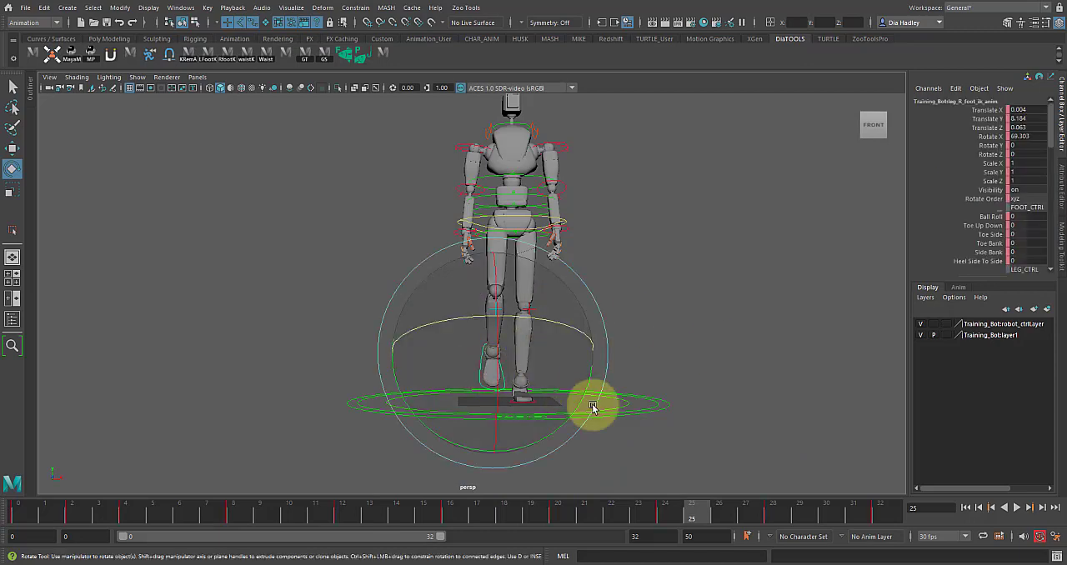
pyautogui.press('space')
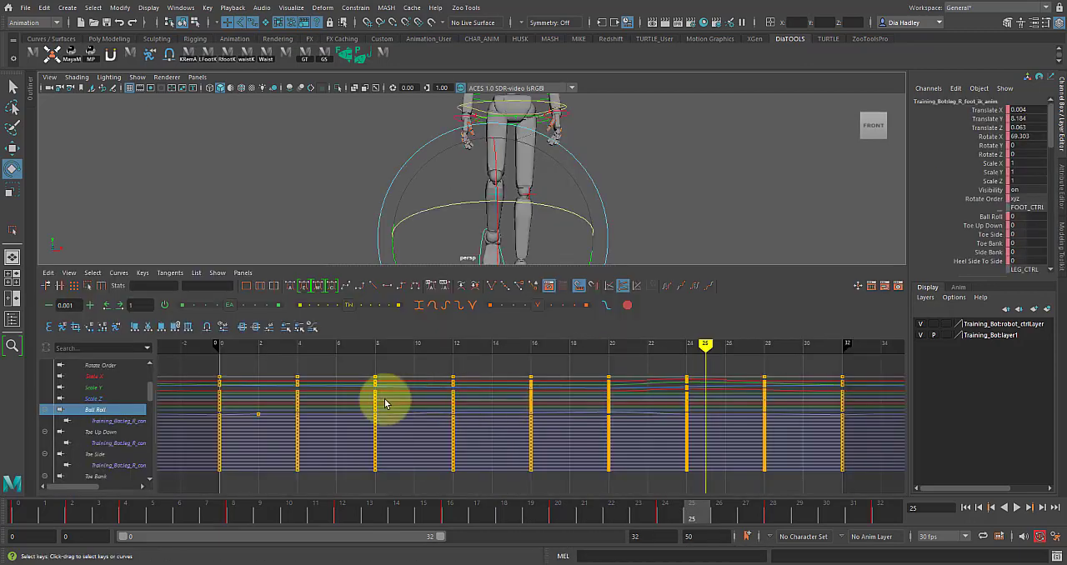
pyautogui.moveTo(147, 392); pyautogui.dragTo(153, 381)
pyautogui.click(114, 365)
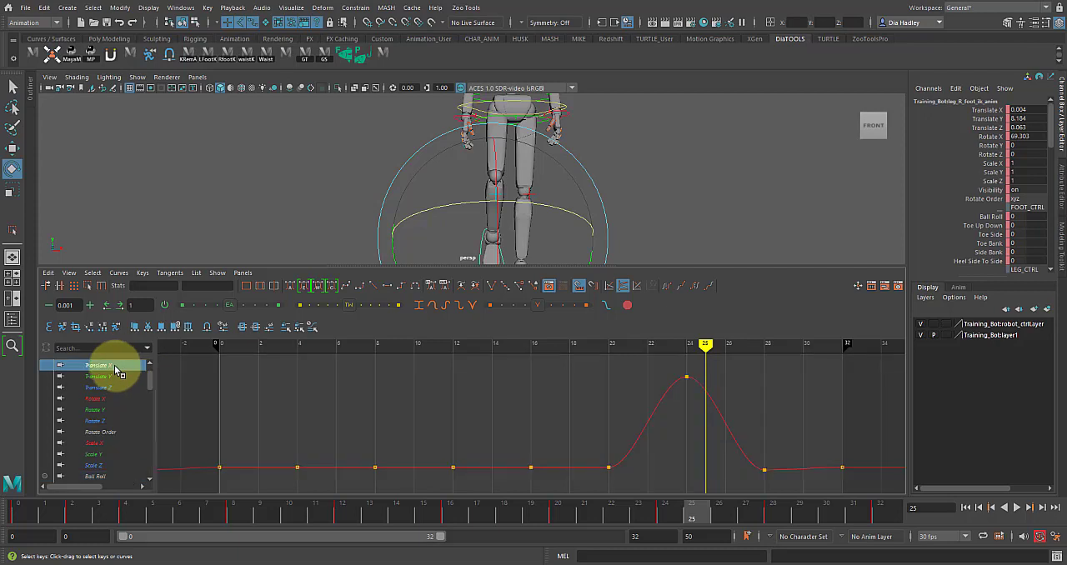
pyautogui.scroll(-5, 422, 375)
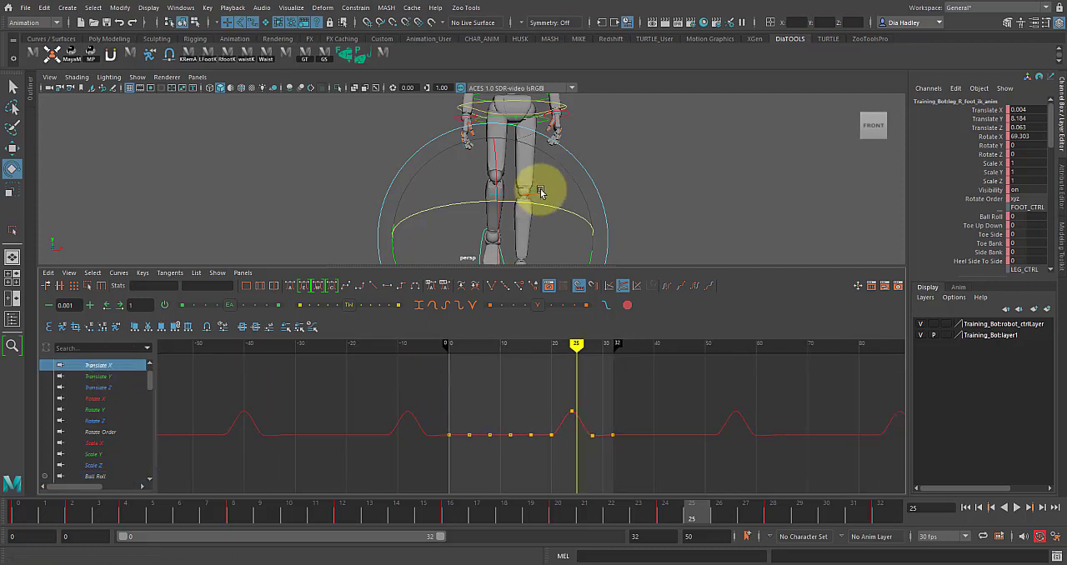
pyautogui.scroll(-1, 613, 190)
pyautogui.keyDown('alt'); pyautogui.moveTo(613, 191); pyautogui.dragTo(568, 199, button='right'); pyautogui.keyUp('alt')
pyautogui.keyDown('alt'); pyautogui.moveTo(615, 223); pyautogui.dragTo(617, 197, button='middle'); pyautogui.keyUp('alt')
pyautogui.keyDown('alt'); pyautogui.moveTo(617, 198); pyautogui.dragTo(518, 229, button='right'); pyautogui.keyUp('alt')
pyautogui.keyDown('alt'); pyautogui.moveTo(590, 153); pyautogui.dragTo(568, 155, button='right'); pyautogui.keyUp('alt')
pyautogui.moveTo(134, 512); pyautogui.dragTo(152, 523)
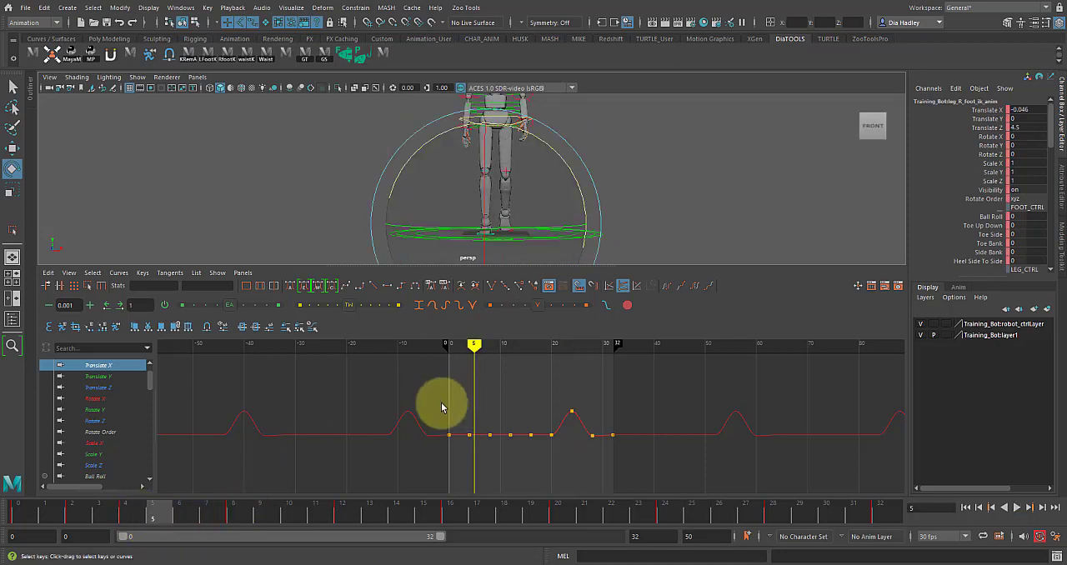
# Step: Raise all of the right foot's Translate X keys except the frame 24 peak to about 0.57
pyautogui.moveTo(435, 417); pyautogui.dragTo(577, 470)
pyautogui.moveTo(646, 477); pyautogui.dragTo(646, 477)
pyautogui.scroll(-10, 505, 431)
pyautogui.moveTo(533, 432); pyautogui.dragTo(531, 409, button='middle')
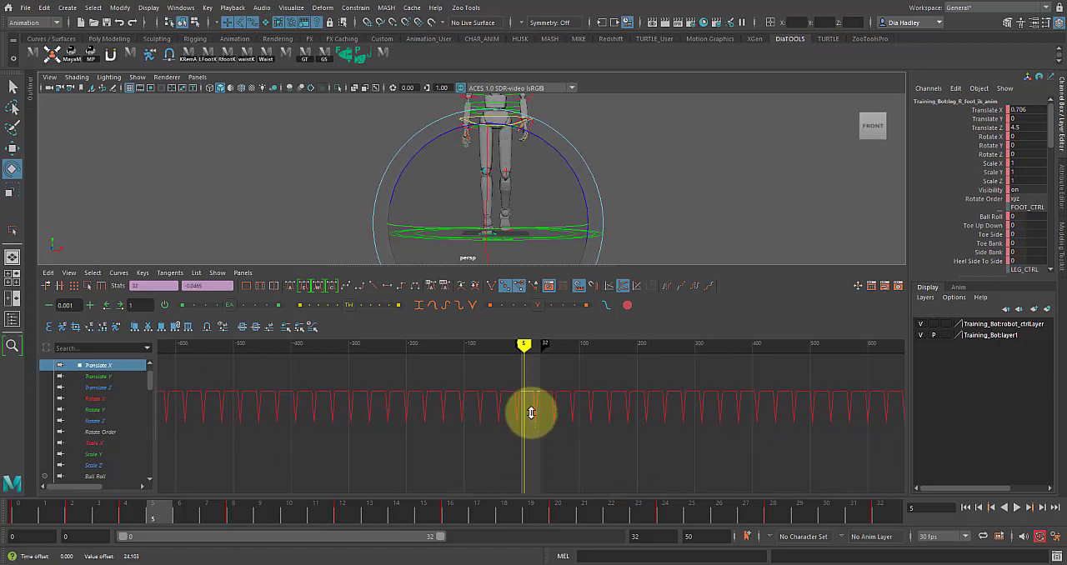
pyautogui.moveTo(533, 401); pyautogui.dragTo(531, 416, button='middle')
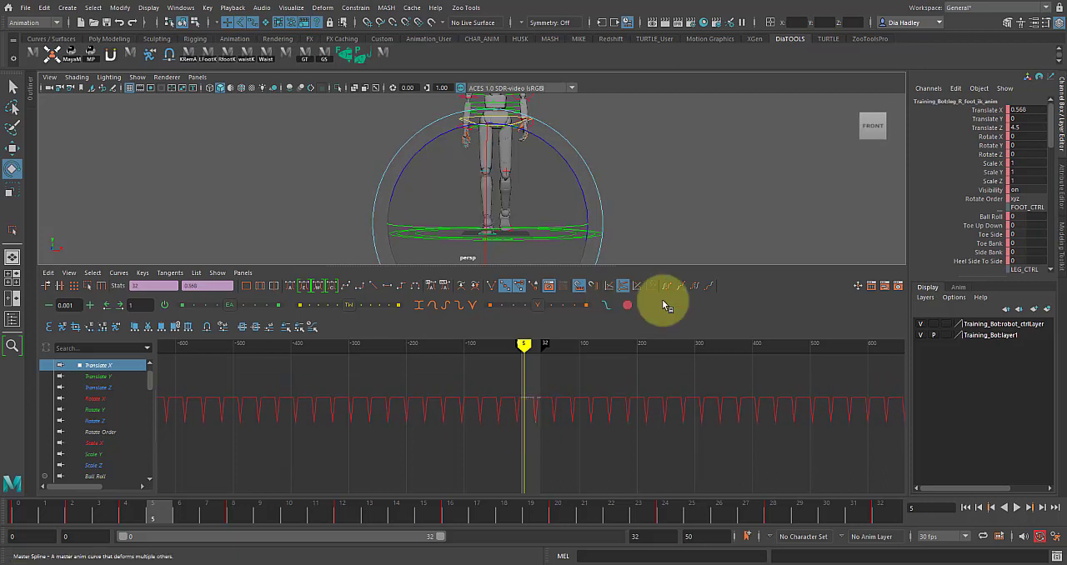
# Step: Try a larger inward offset of about 2.57 on the right foot's selected Translate X keys
pyautogui.hotkey('ctrl', 'z')
pyautogui.hotkey('ctrl', 'z')
pyautogui.moveTo(522, 405); pyautogui.dragTo(530, 391, button='middle')
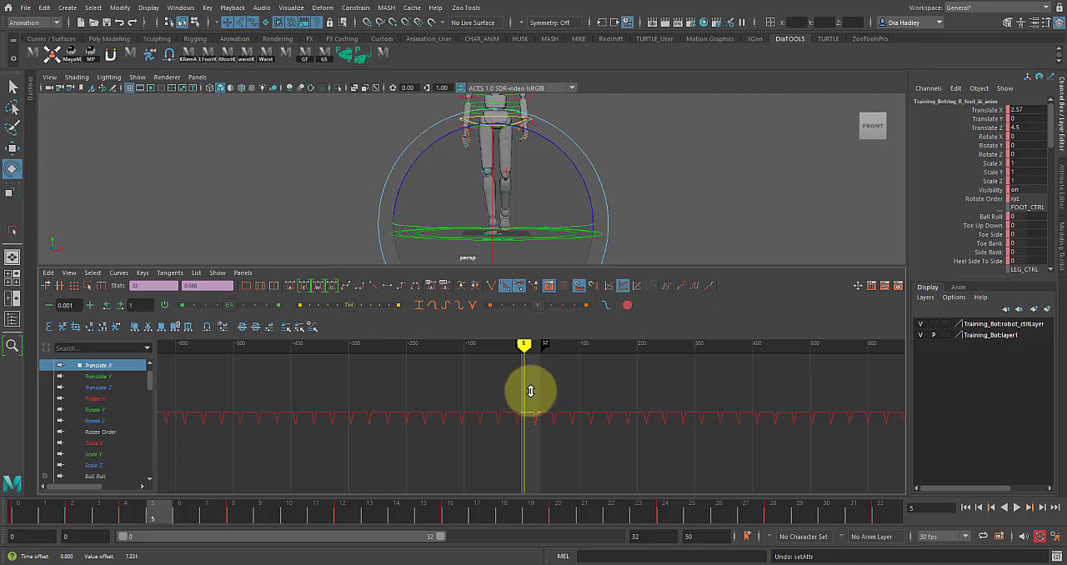
pyautogui.hotkey('ctrl', 'z')
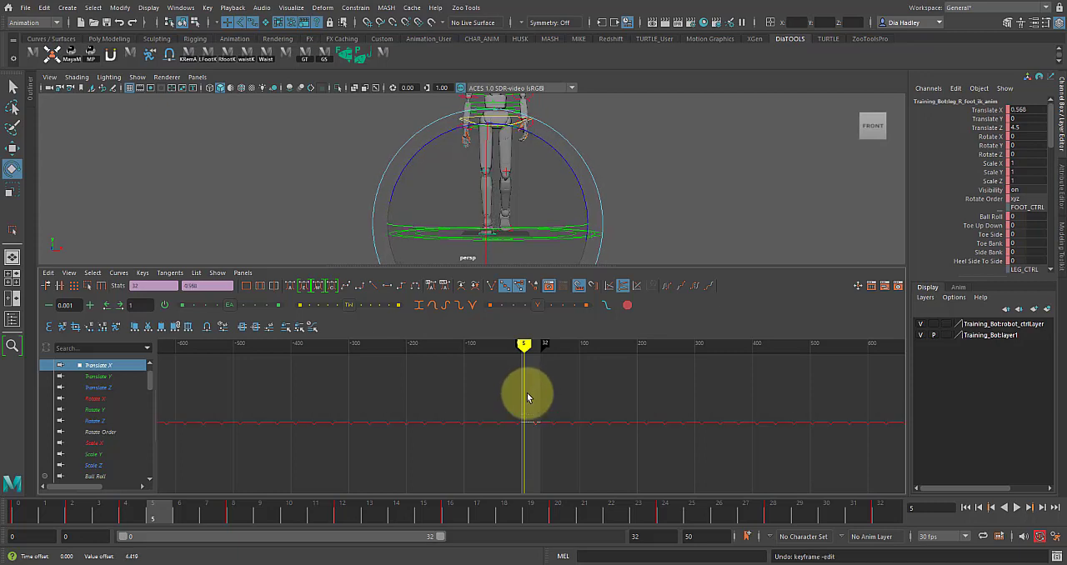
# Step: Select the left foot control, isolate its Translate X curve and examine the foot's sideways position around frames 8 and 9
pyautogui.click(669, 185)
pyautogui.click(512, 233)
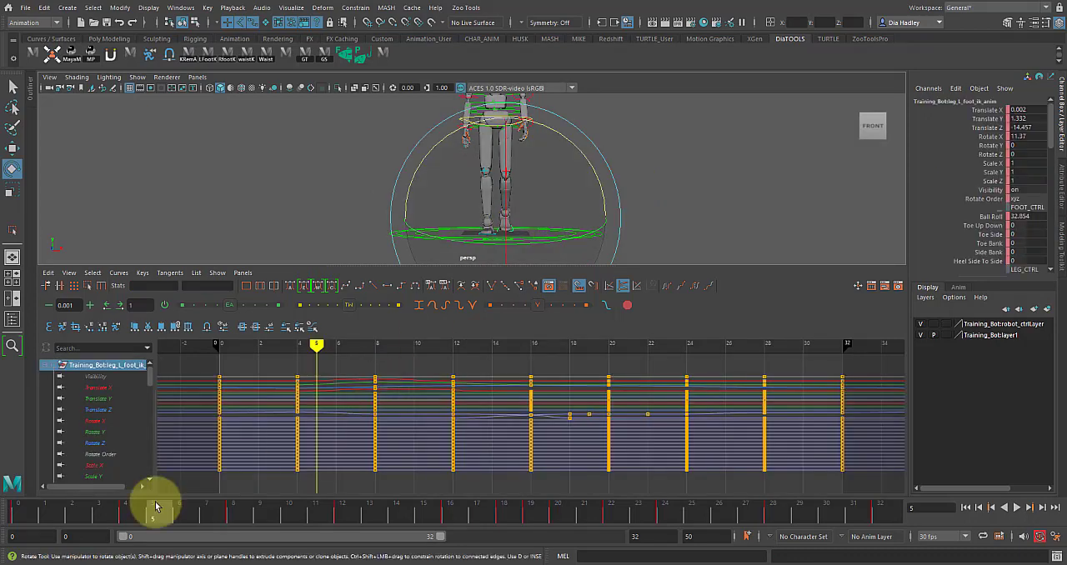
pyautogui.moveTo(186, 512); pyautogui.dragTo(631, 538)
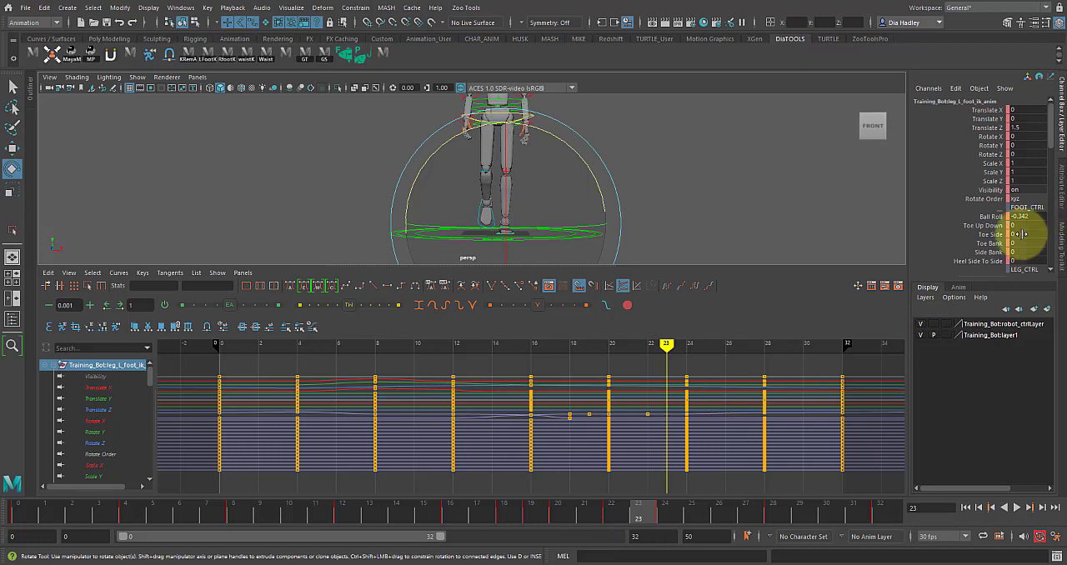
pyautogui.click(108, 388)
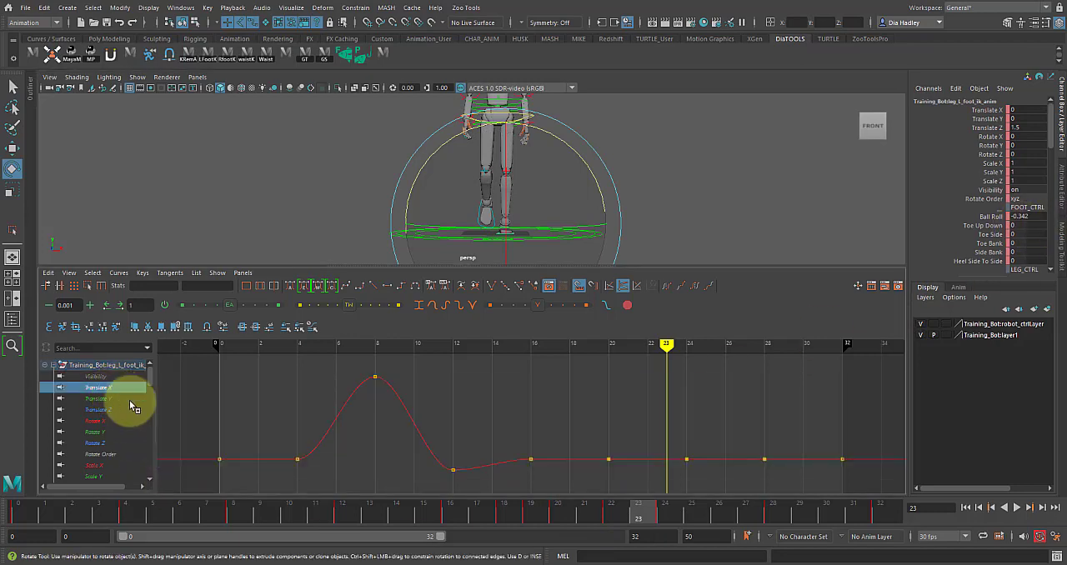
pyautogui.scroll(-4, 450, 447)
pyautogui.scroll(-2, 478, 448)
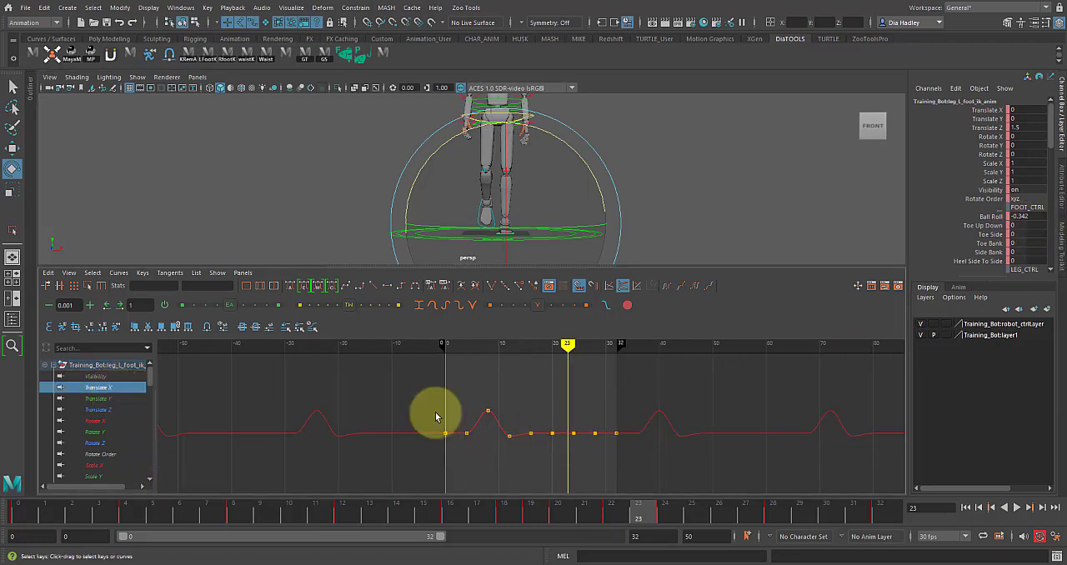
pyautogui.moveTo(502, 342); pyautogui.dragTo(493, 342)
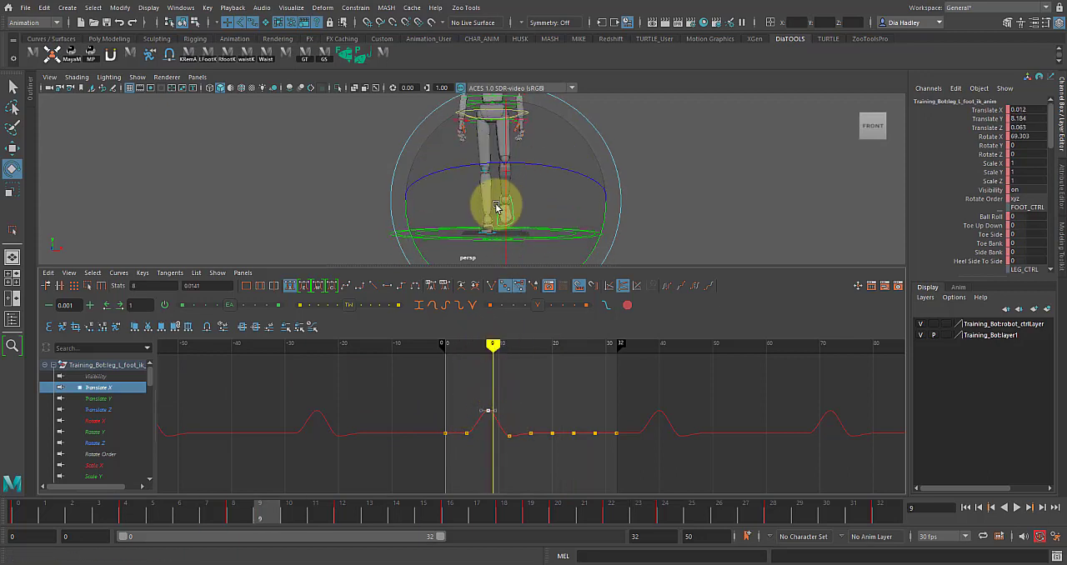
pyautogui.click(494, 346)
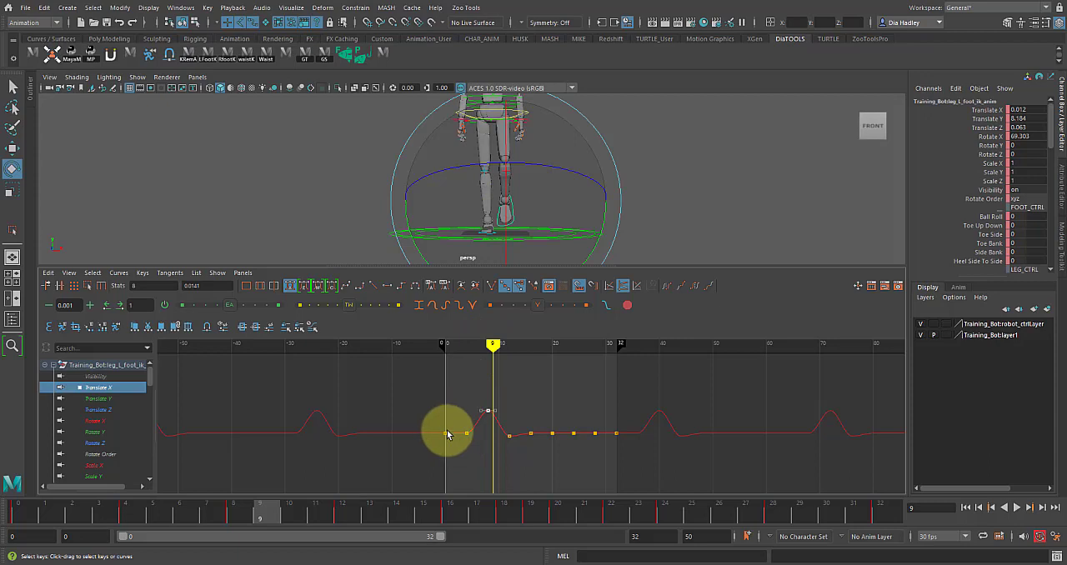
# Step: Lower all of the left foot's Translate X keys except the frame 8 peak to about -0.277
pyautogui.moveTo(451, 443); pyautogui.dragTo(656, 470)
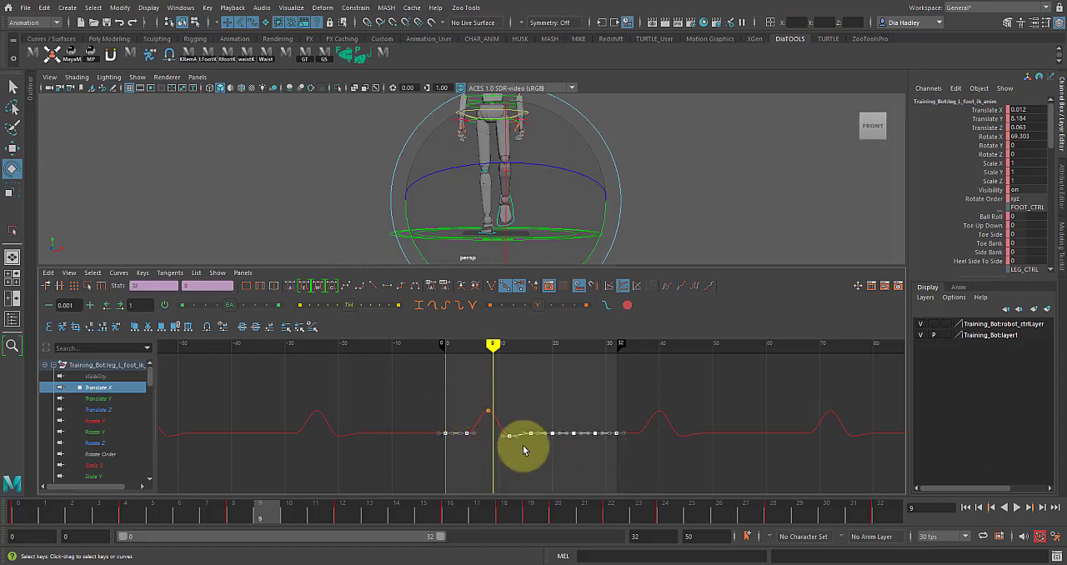
pyautogui.moveTo(495, 348)
pyautogui.mouseDown()
pyautogui.moveTo(545, 358)
pyautogui.moveTo(551, 345)
pyautogui.moveTo(525, 355)
pyautogui.mouseUp()
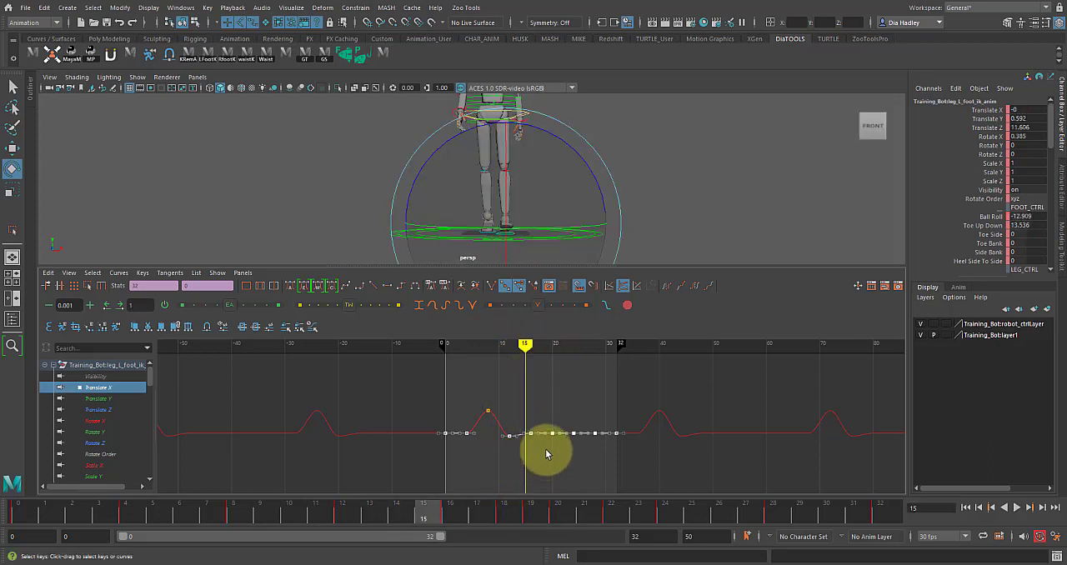
pyautogui.scroll(-10, 546, 455)
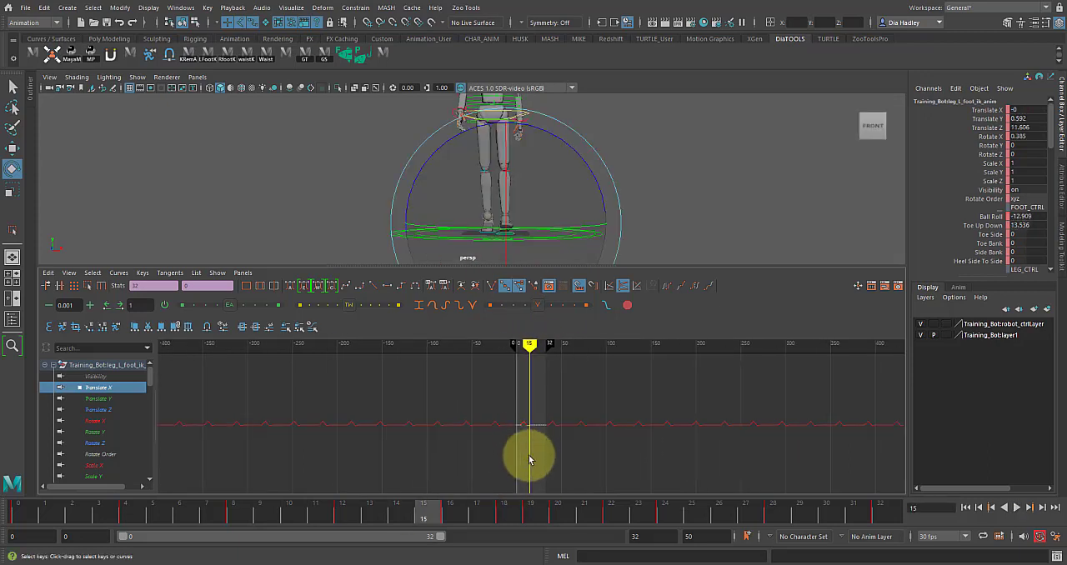
pyautogui.moveTo(533, 428)
pyautogui.keyDown('shift'); pyautogui.mouseDown(button='middle')
pyautogui.moveTo(541, 375)
pyautogui.moveTo(528, 505)
pyautogui.moveTo(527, 433)
pyautogui.mouseUp(button='middle'); pyautogui.keyUp('shift')
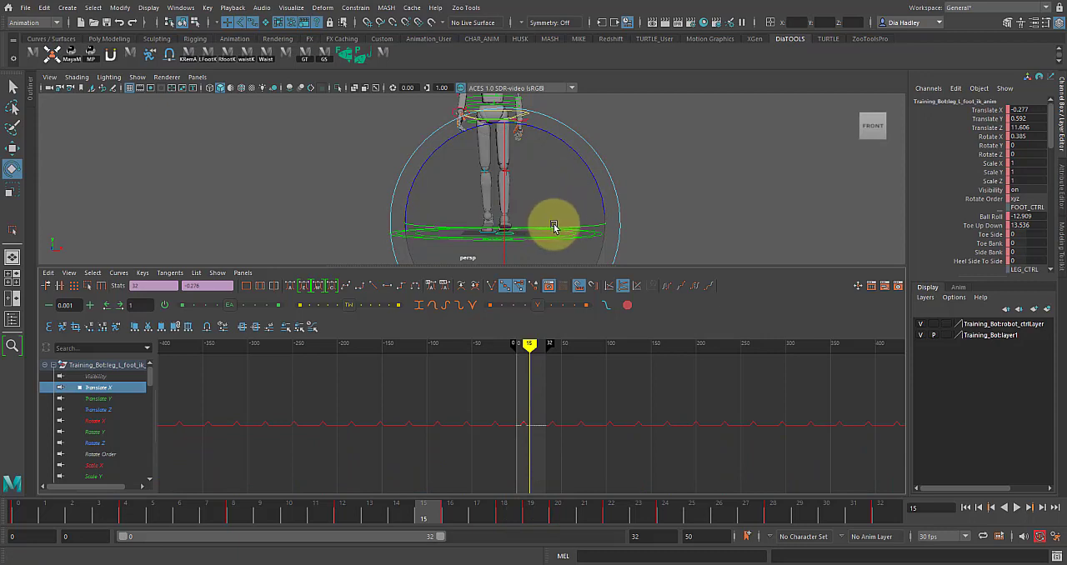
# Step: Test moving the left foot to about -1.653 in X at frame 15, undo the move, and play the walk from the front
pyautogui.press('w')
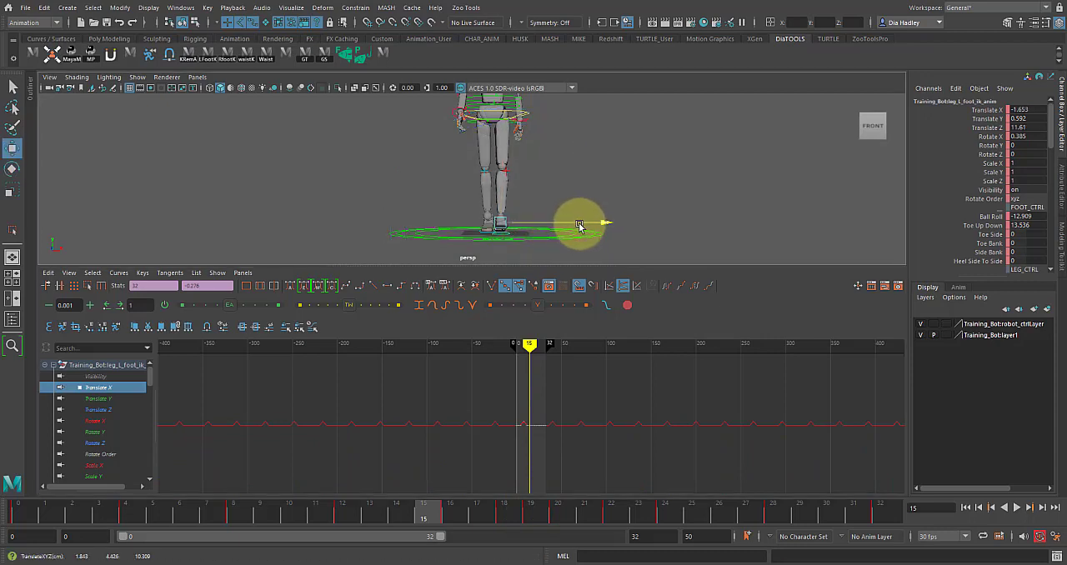
pyautogui.hotkey('ctrl', 'z')
pyautogui.press('space')
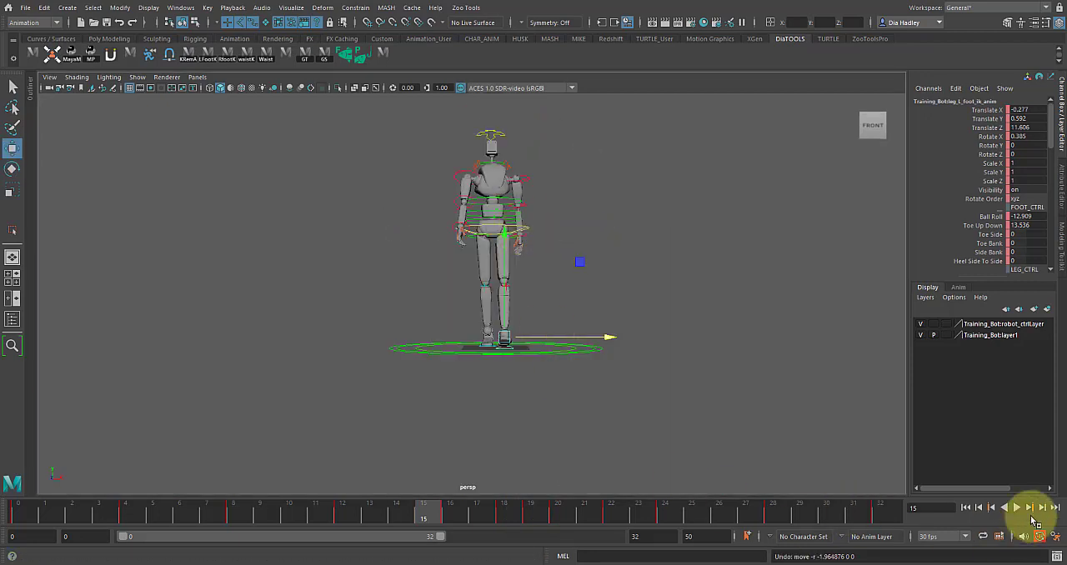
pyautogui.click(1017, 508)
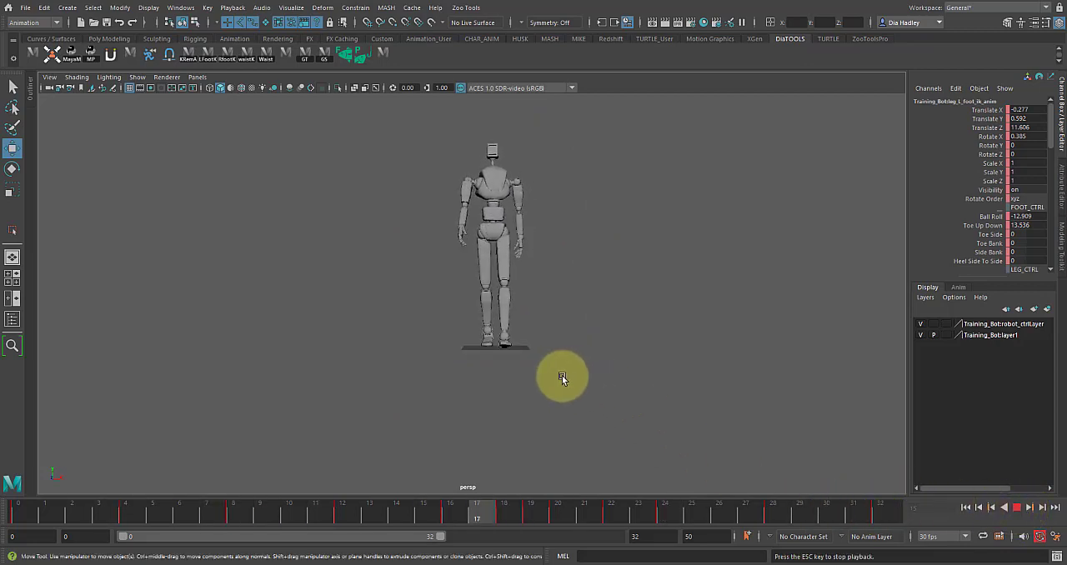
# Step: Stop the walk playback and select the head control for rotating at frame 0, seen from the side
pyautogui.keyDown('alt'); pyautogui.moveTo(543, 336); pyautogui.dragTo(499, 386); pyautogui.keyUp('alt')
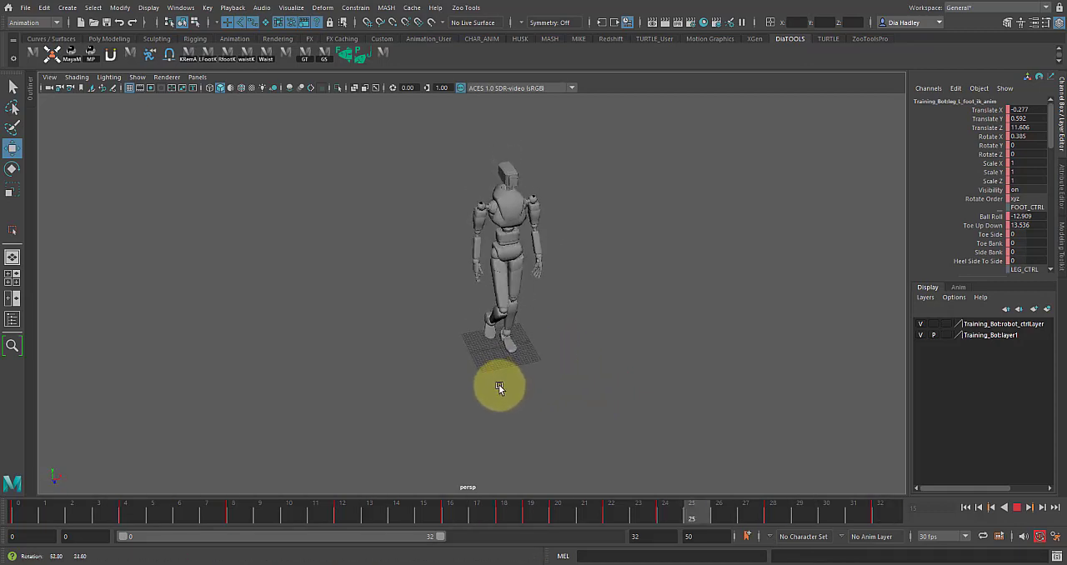
pyautogui.click(1019, 508)
pyautogui.keyDown('alt'); pyautogui.moveTo(749, 338); pyautogui.dragTo(708, 321); pyautogui.keyUp('alt')
pyautogui.keyDown('alt'); pyautogui.moveTo(709, 346); pyautogui.dragTo(800, 387, button='right'); pyautogui.keyUp('alt')
pyautogui.keyDown('alt'); pyautogui.moveTo(681, 346); pyautogui.dragTo(679, 485, button='middle'); pyautogui.keyUp('alt')
pyautogui.keyDown('alt'); pyautogui.moveTo(498, 231); pyautogui.dragTo(500, 219); pyautogui.keyUp('alt')
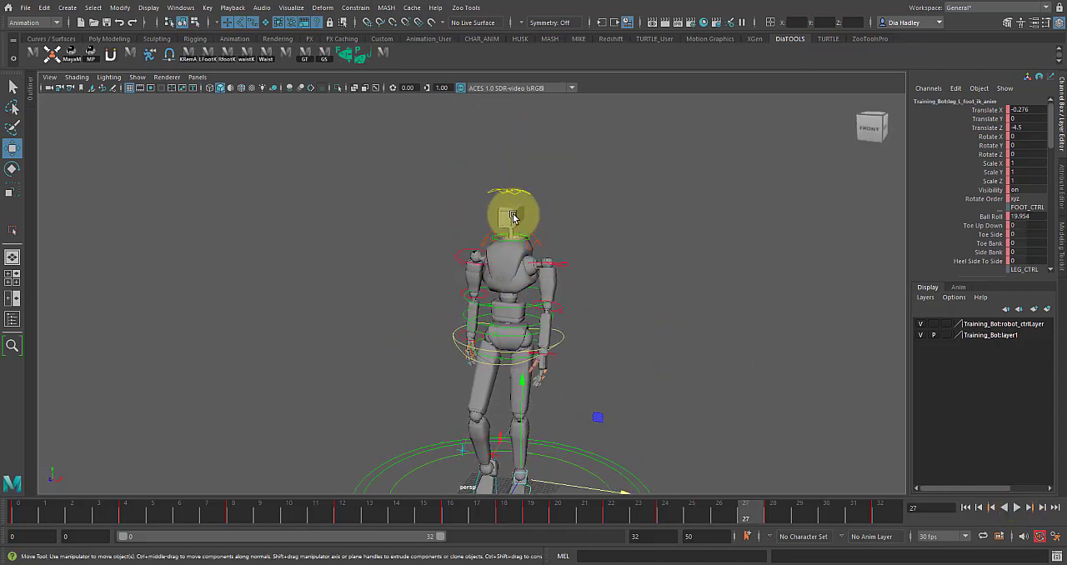
pyautogui.click(585, 211)
pyautogui.click(503, 215)
pyautogui.click(20, 505)
pyautogui.keyDown('alt'); pyautogui.moveTo(170, 434); pyautogui.dragTo(388, 300); pyautogui.keyUp('alt')
pyautogui.press('e')
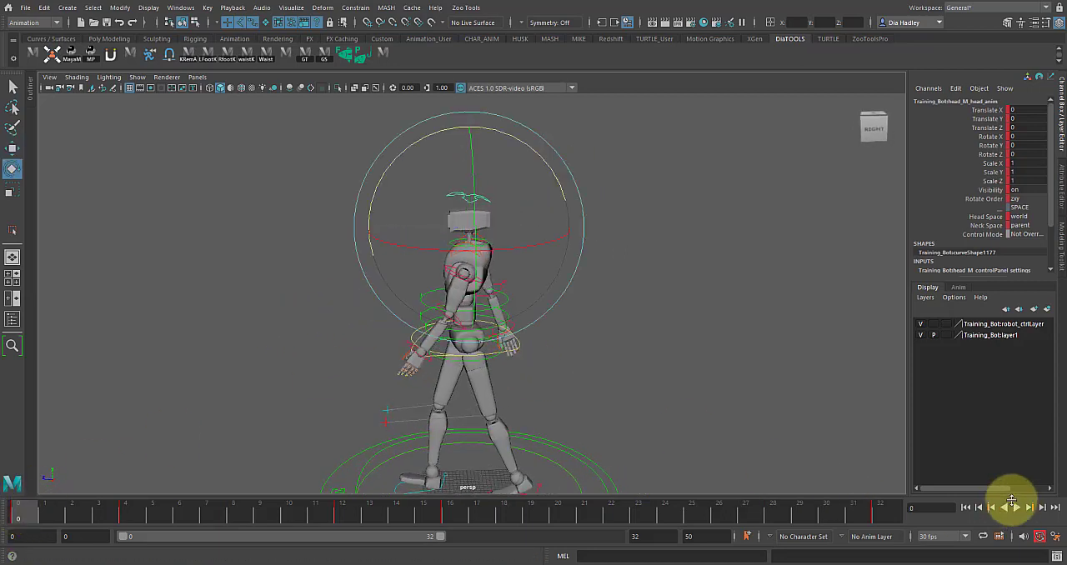
# Step: Try tilting the head by about 6.519 in Rotate Z at frame 4 and check the motion through frame 7
pyautogui.moveTo(57, 516); pyautogui.dragTo(116, 504)
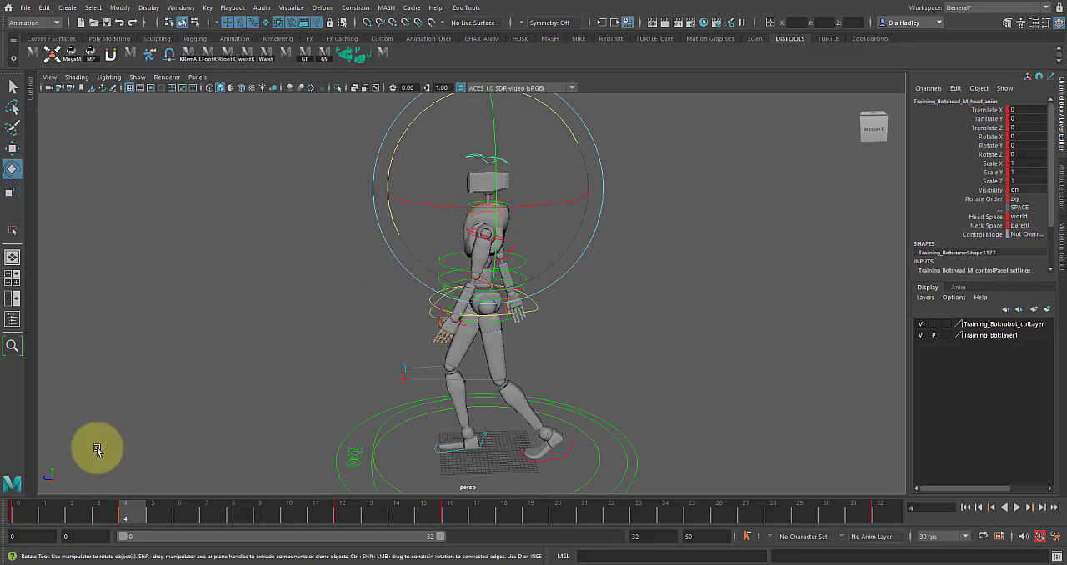
pyautogui.moveTo(86, 518); pyautogui.dragTo(124, 513)
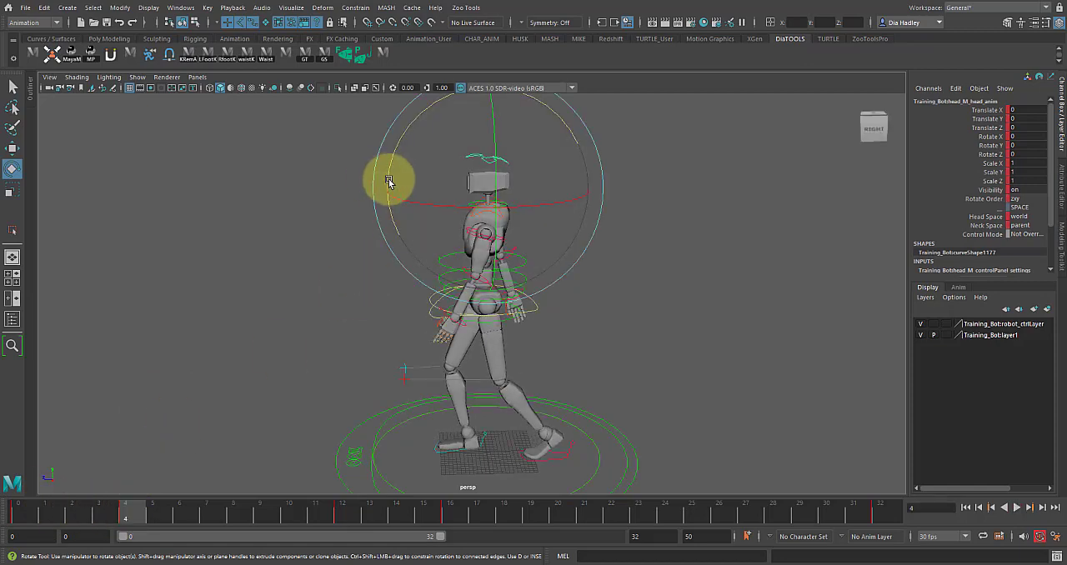
pyautogui.moveTo(126, 506); pyautogui.dragTo(218, 550)
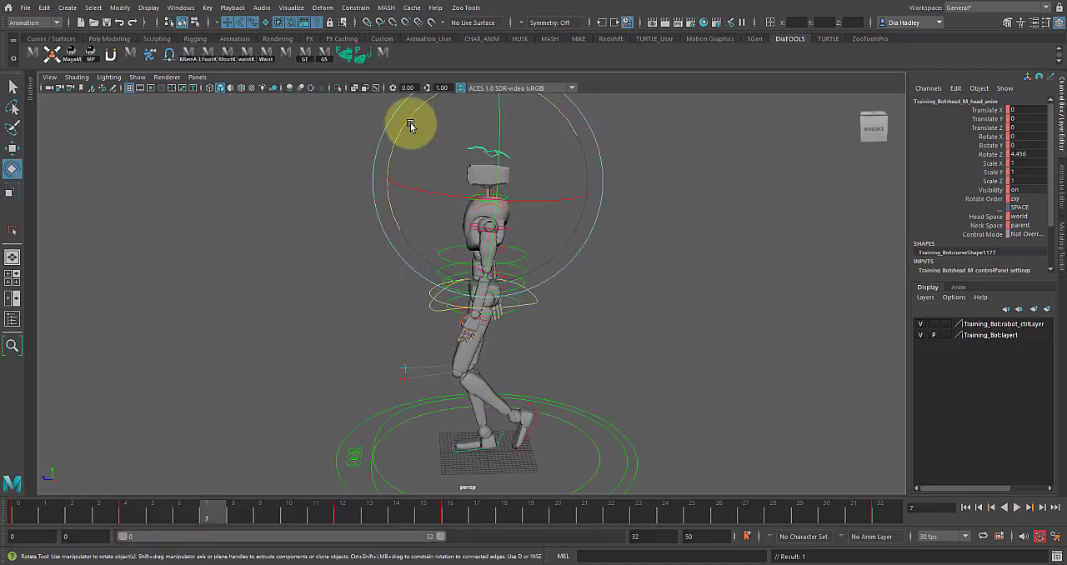
pyautogui.press(',')
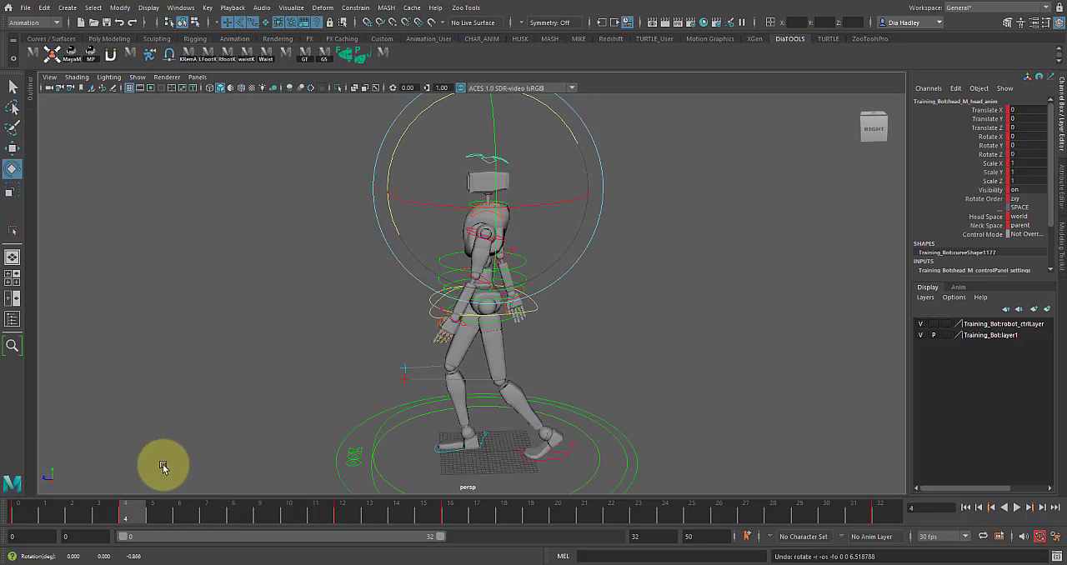
# Step: Key a positive Rotate Z tilt on the head control at frame 2 and delete its frame 4 key
pyautogui.moveTo(27, 512); pyautogui.dragTo(98, 517)
pyautogui.click(85, 508)
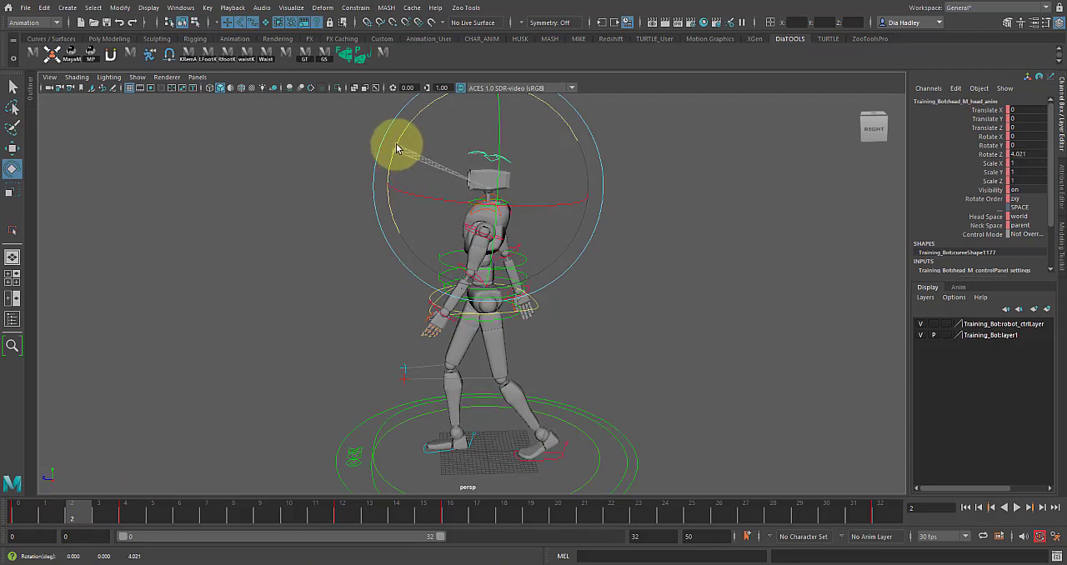
pyautogui.moveTo(19, 509); pyautogui.dragTo(124, 509)
pyautogui.rightClick(124, 509)
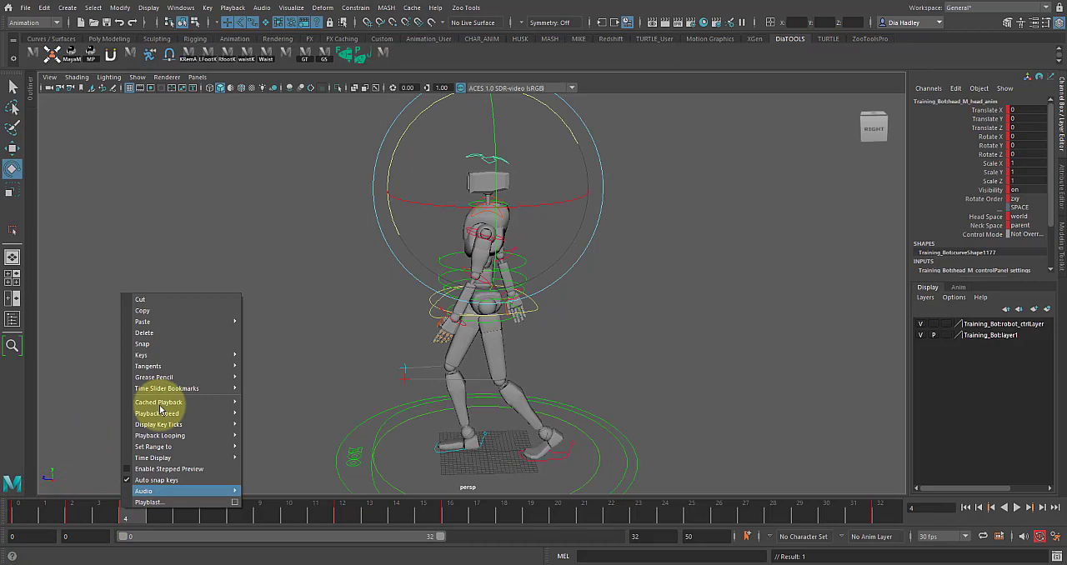
pyautogui.click(159, 334)
# Step: Key an opposite, negative Rotate Z tilt on the head control at frame 7
pyautogui.moveTo(75, 516); pyautogui.dragTo(206, 523)
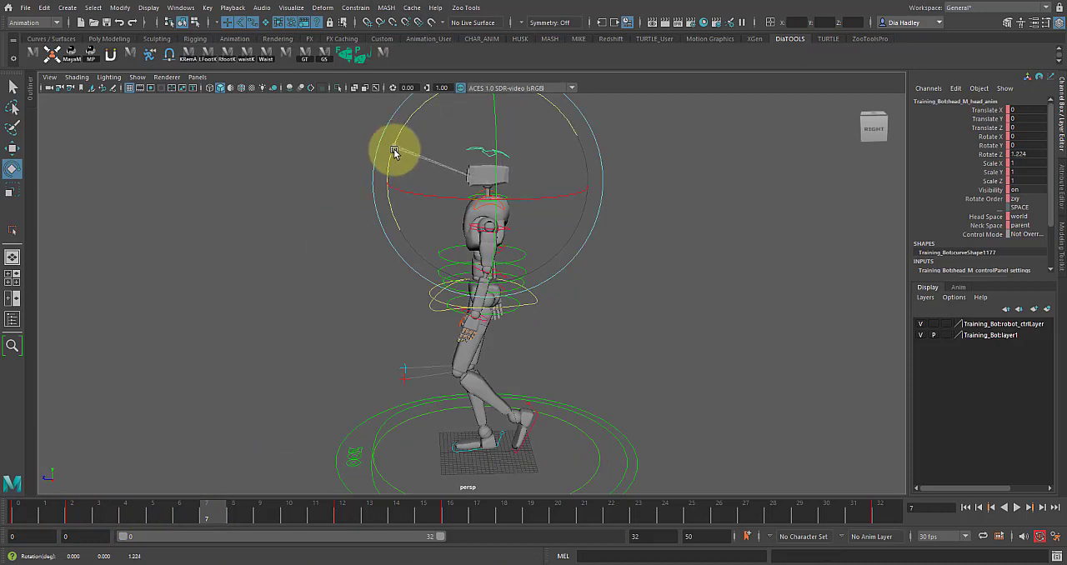
pyautogui.moveTo(391, 159); pyautogui.dragTo(388, 165)
pyautogui.press('s')
# Step: Set the head's Rotate Z to about 7.57 at frame 18 and 1.431 at frame 23 for the second step
pyautogui.moveTo(92, 517); pyautogui.dragTo(525, 518)
pyautogui.moveTo(71, 508); pyautogui.dragTo(95, 512)
pyautogui.click(502, 510)
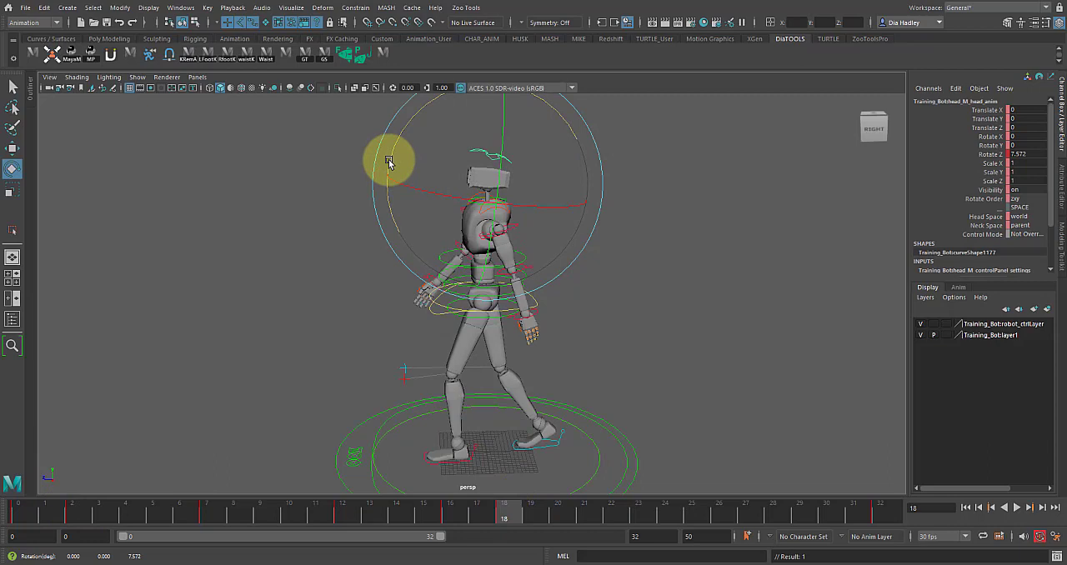
pyautogui.moveTo(451, 510); pyautogui.dragTo(631, 531)
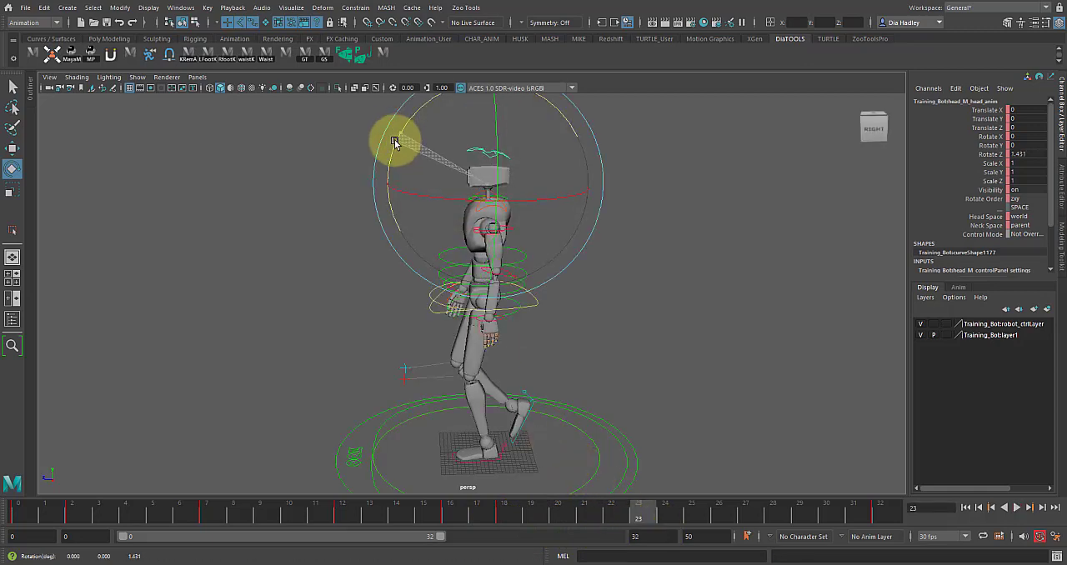
pyautogui.moveTo(444, 515); pyautogui.dragTo(710, 527)
pyautogui.moveTo(738, 521); pyautogui.dragTo(739, 549)
# Step: Isolate the head's Rotate Z curve, key it at -1.034 on frame 32, and play the walk from the side
pyautogui.press('space')
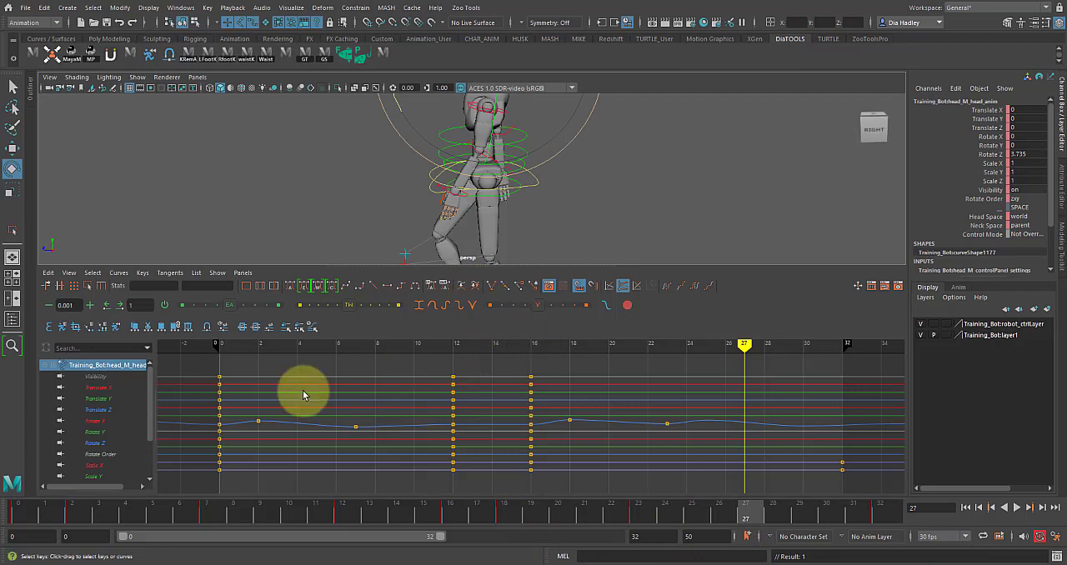
pyautogui.click(95, 443)
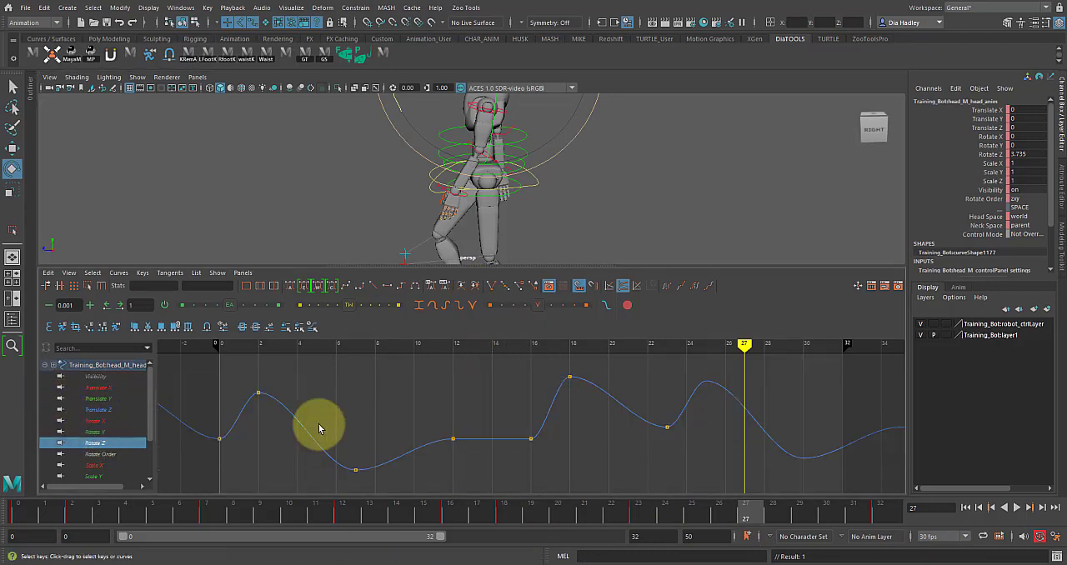
pyautogui.scroll(-3, 557, 401)
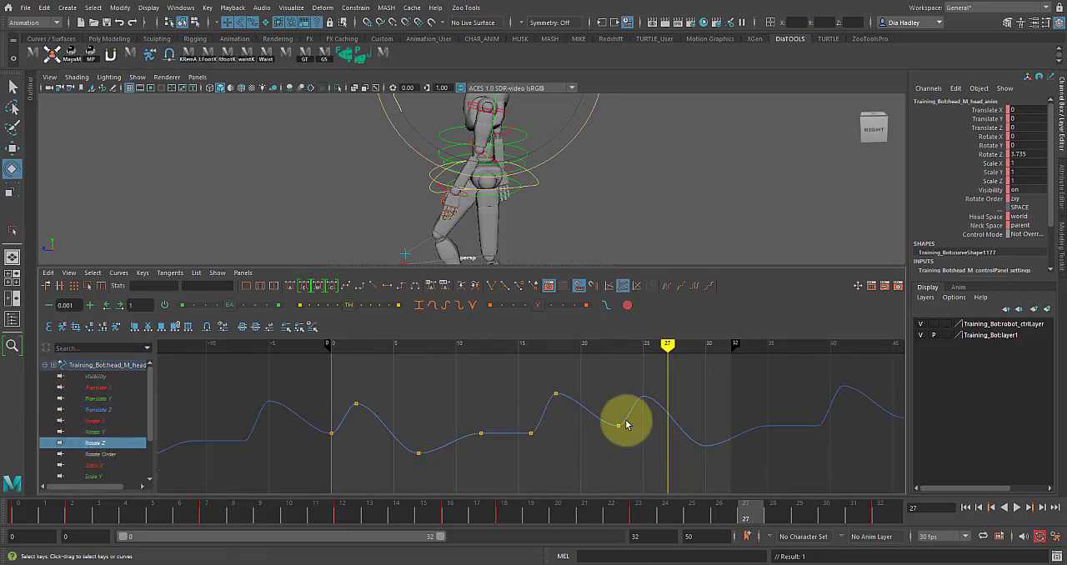
pyautogui.moveTo(313, 361); pyautogui.dragTo(715, 486)
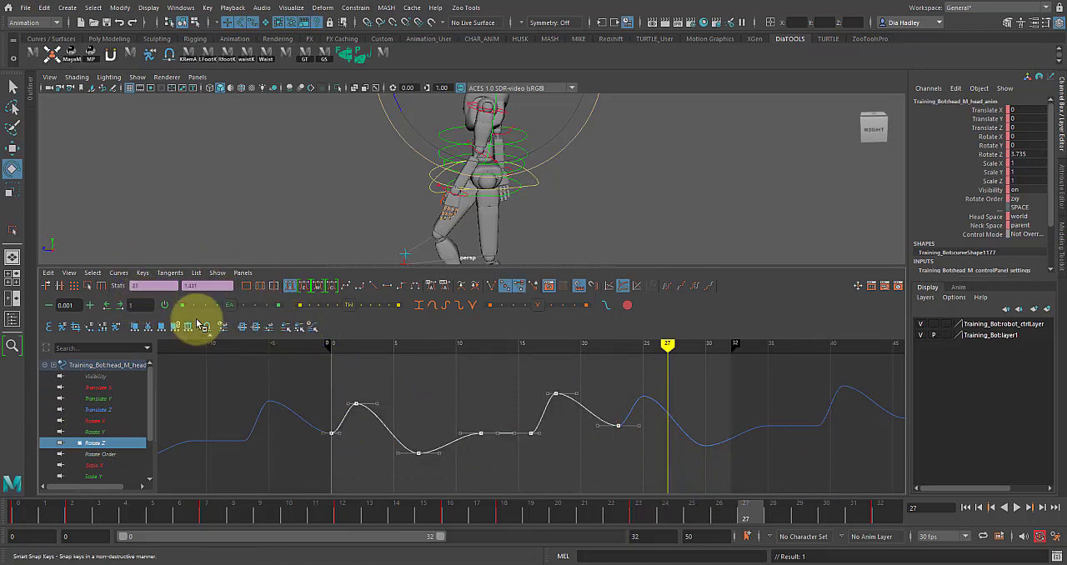
pyautogui.moveTo(791, 512); pyautogui.dragTo(889, 526)
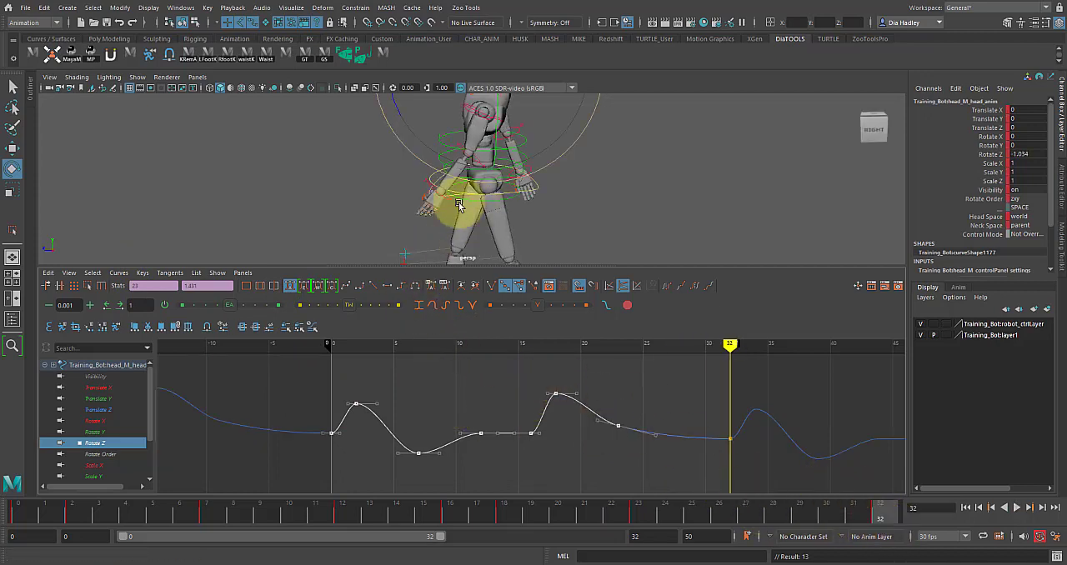
pyautogui.press('space')
pyautogui.hotkey('alt', 'v')
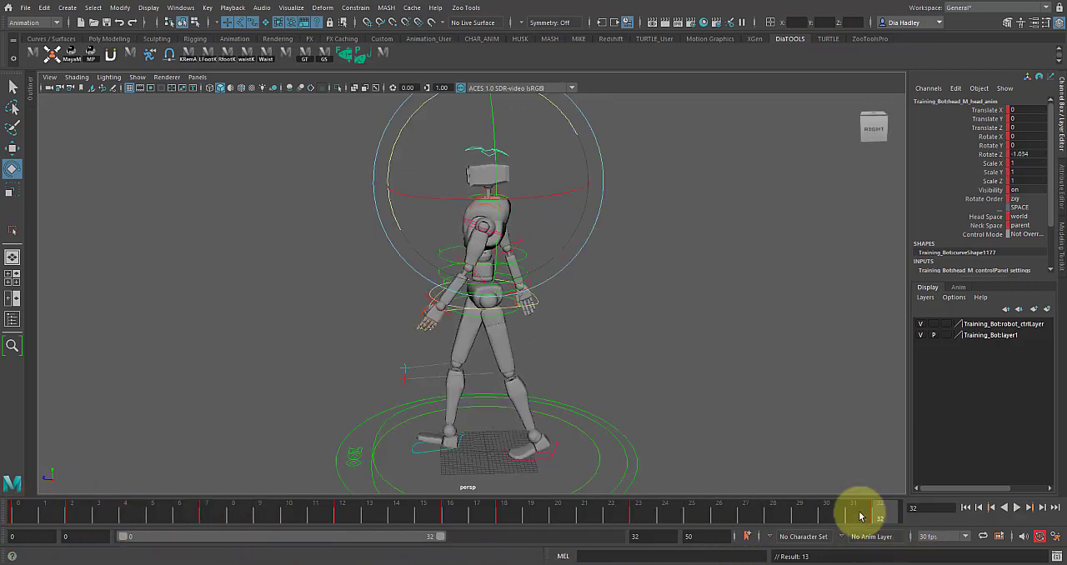
pyautogui.click(1019, 507)
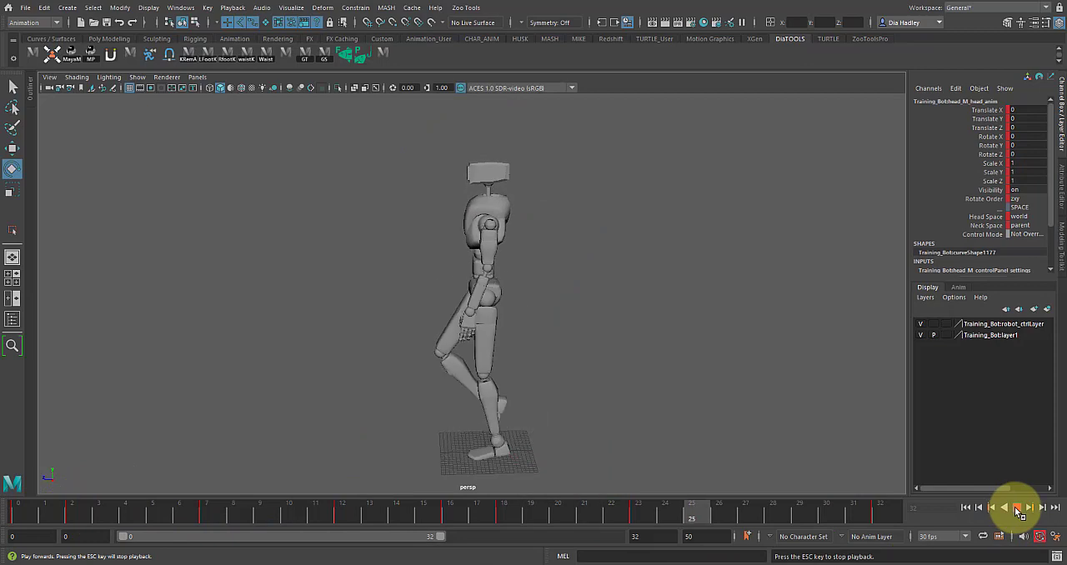
pyautogui.click(1018, 507)
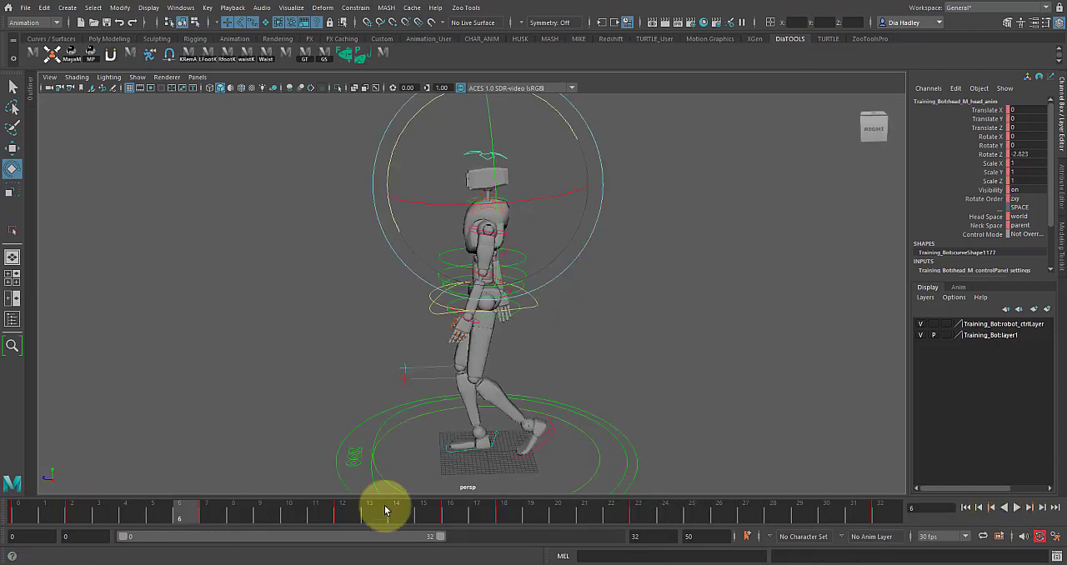
# Step: Rotate the head at frame 23 to a negative Rotate Z value and play the cycle
pyautogui.moveTo(30, 514)
pyautogui.mouseDown()
pyautogui.moveTo(326, 550)
pyautogui.moveTo(571, 546)
pyautogui.moveTo(599, 527)
pyautogui.moveTo(691, 534)
pyautogui.moveTo(639, 517)
pyautogui.mouseUp()
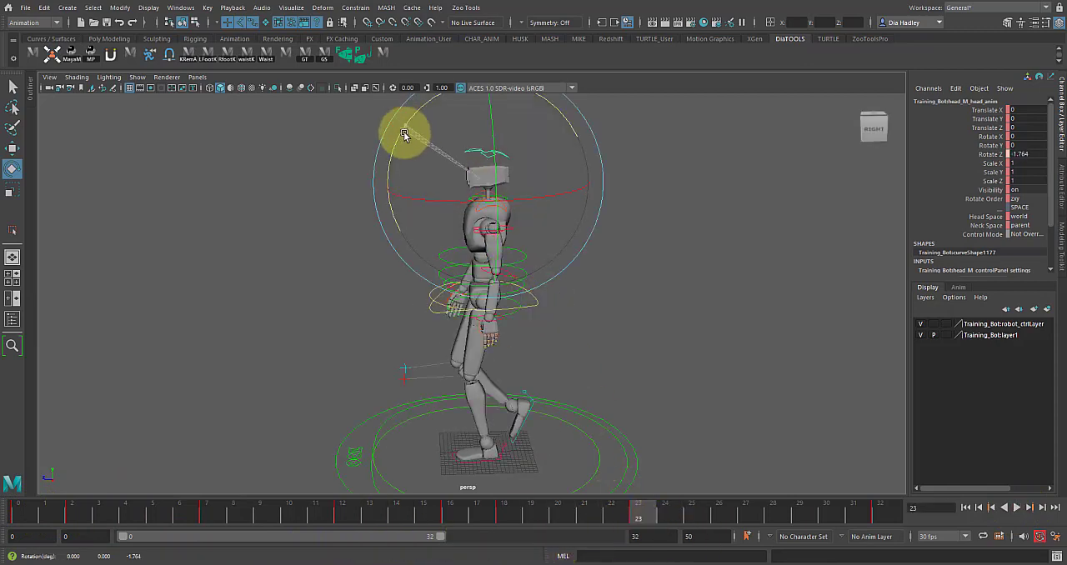
pyautogui.moveTo(654, 520); pyautogui.dragTo(882, 521)
pyautogui.click(1018, 508)
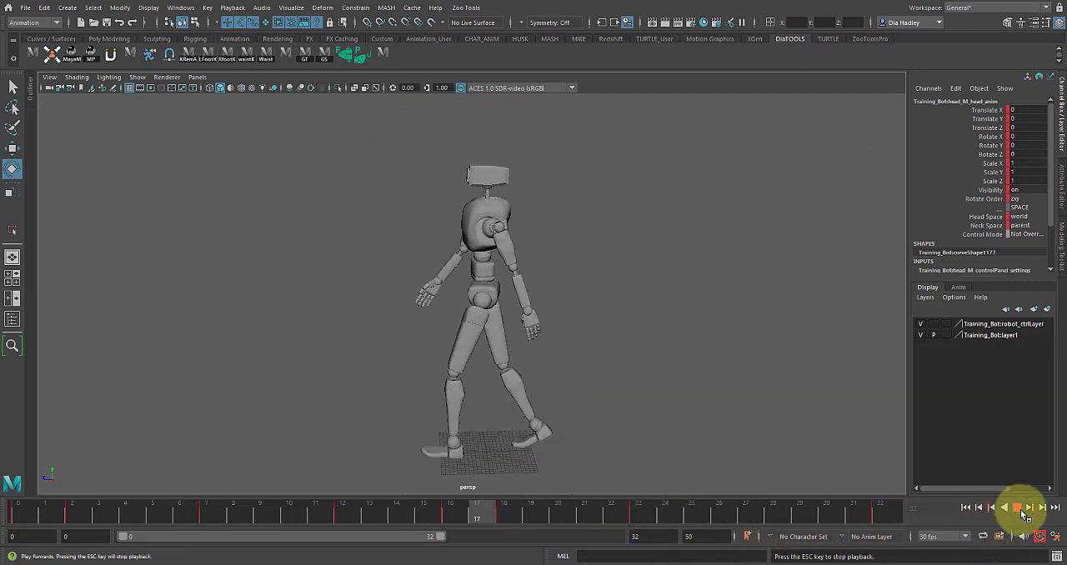
pyautogui.click(1019, 508)
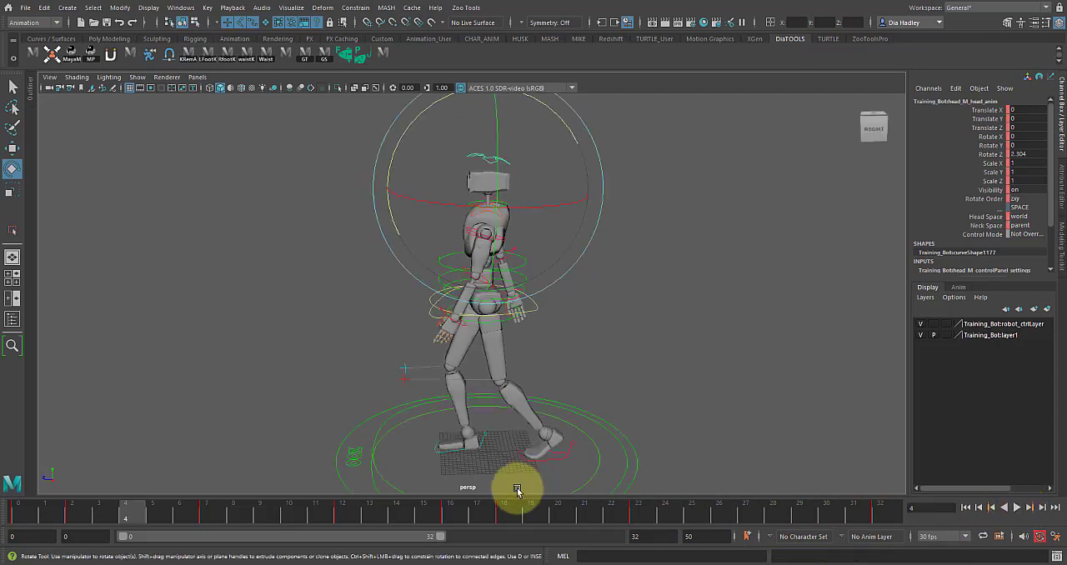
# Step: Raise the head's Rotate Z key at frame 16 to about 5.721 to remove the flat stretch in the curve
pyautogui.moveTo(457, 519); pyautogui.dragTo(450, 523)
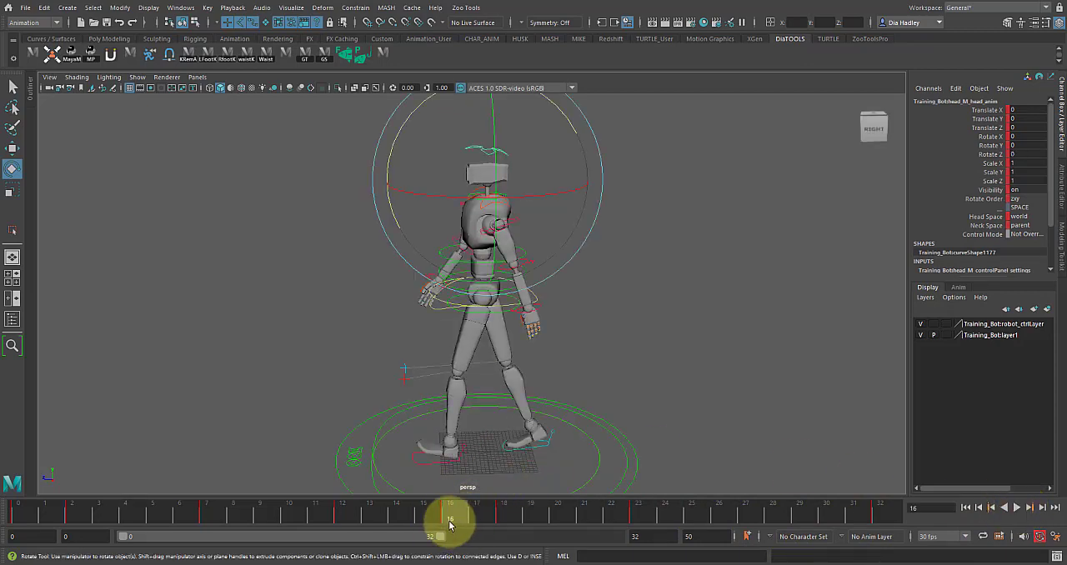
pyautogui.hotkey('alt', 'v')
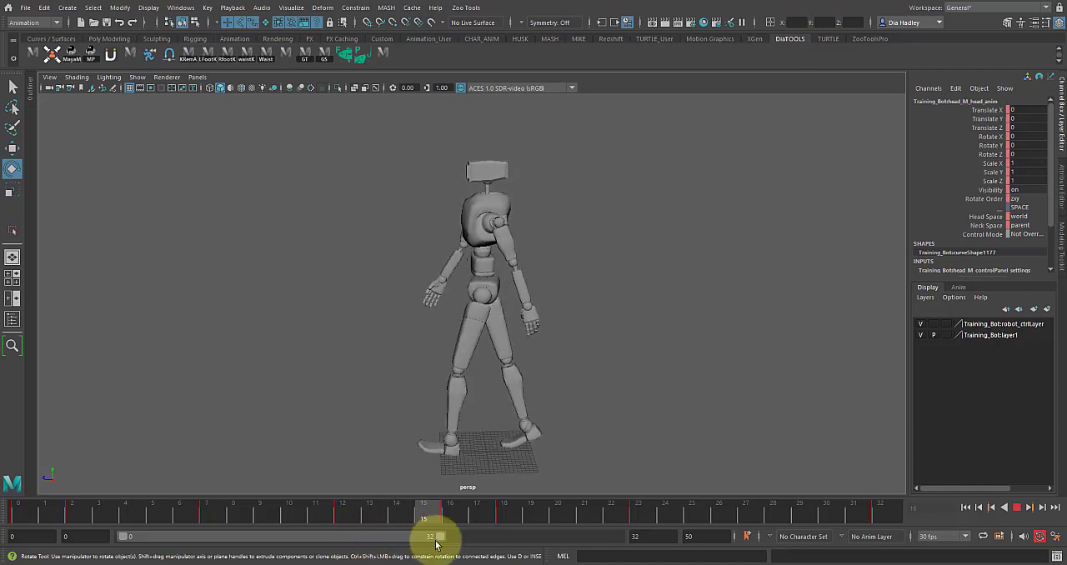
pyautogui.hotkey('alt', 'v')
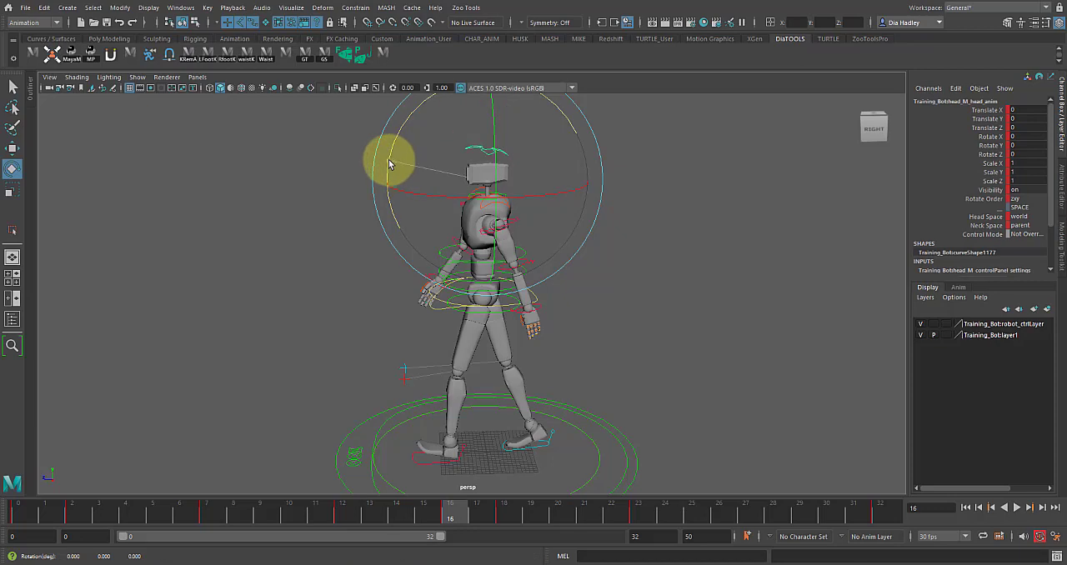
pyautogui.moveTo(391, 159); pyautogui.dragTo(391, 158)
pyautogui.press('space')
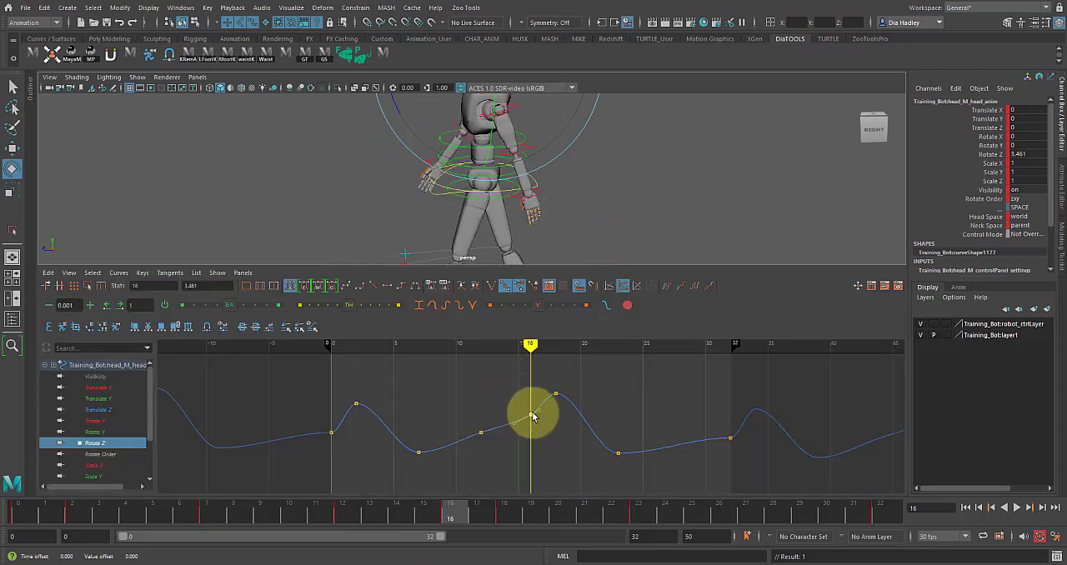
pyautogui.moveTo(534, 417); pyautogui.dragTo(532, 412, button='middle')
pyautogui.keyDown('alt'); pyautogui.moveTo(582, 172); pyautogui.dragTo(574, 251, button='middle'); pyautogui.keyUp('alt')
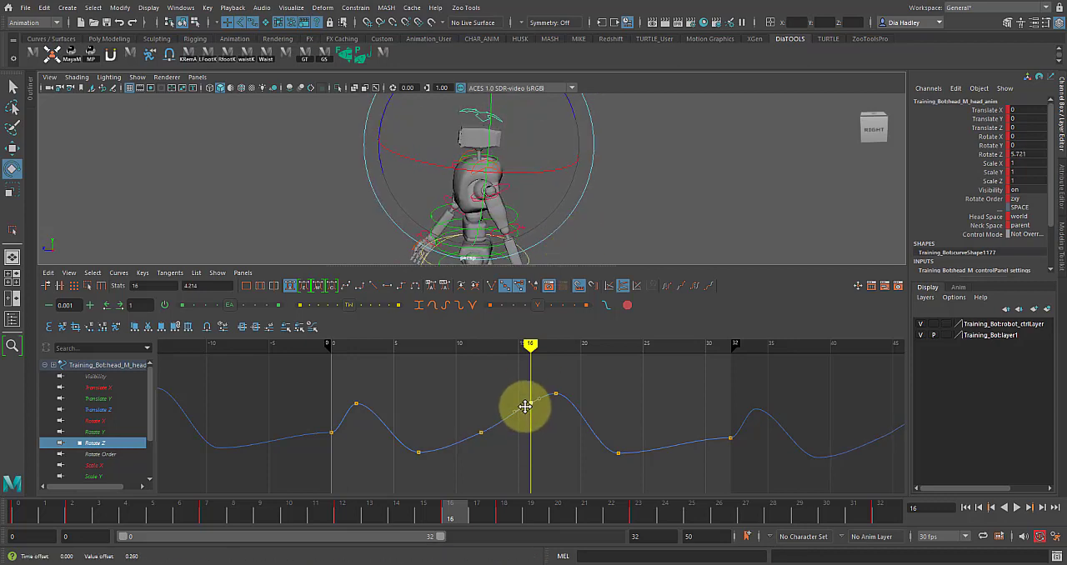
# Step: Raise the head's Rotate Z keys to about 3.013 at frame 0 and 1.979 at frame 32
pyautogui.moveTo(448, 519); pyautogui.dragTo(879, 517)
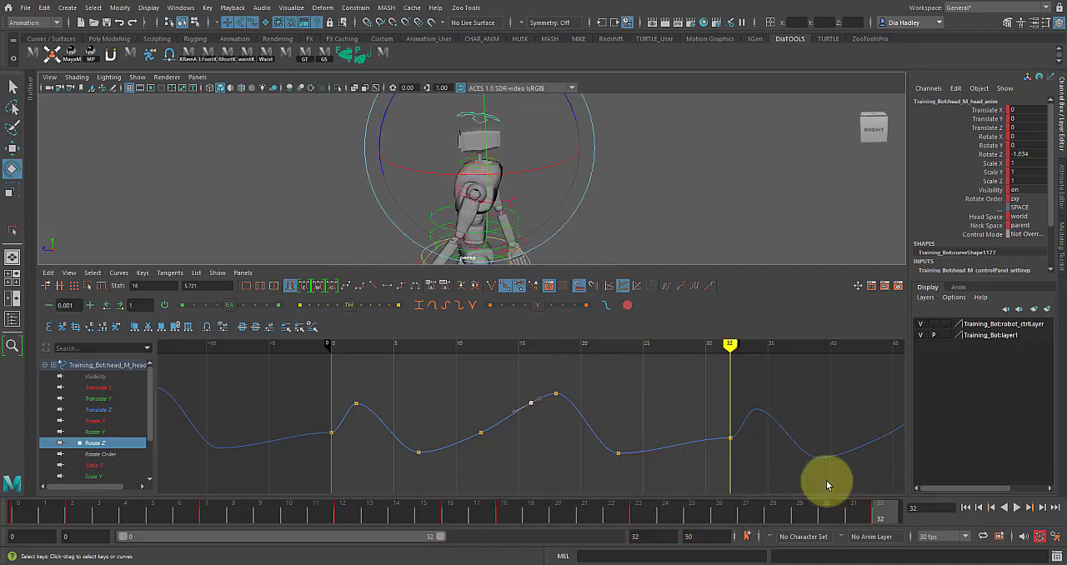
pyautogui.click(330, 432)
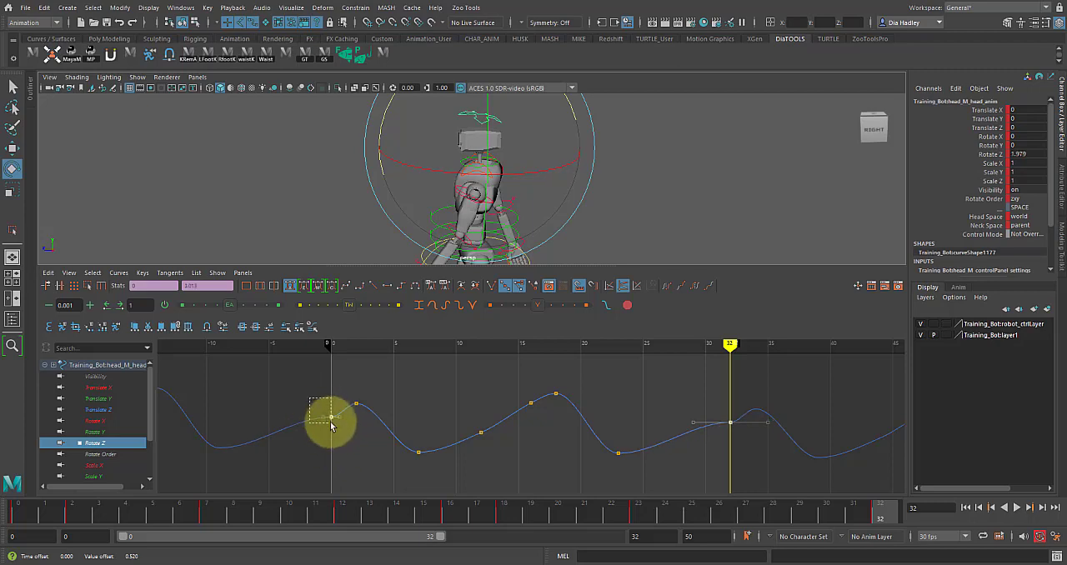
pyautogui.moveTo(331, 424); pyautogui.dragTo(339, 426)
# Step: Slope the head's Rotate Z tangents at frames 0 and 32 to smooth the loop, and review the walk from the front
pyautogui.click(373, 287)
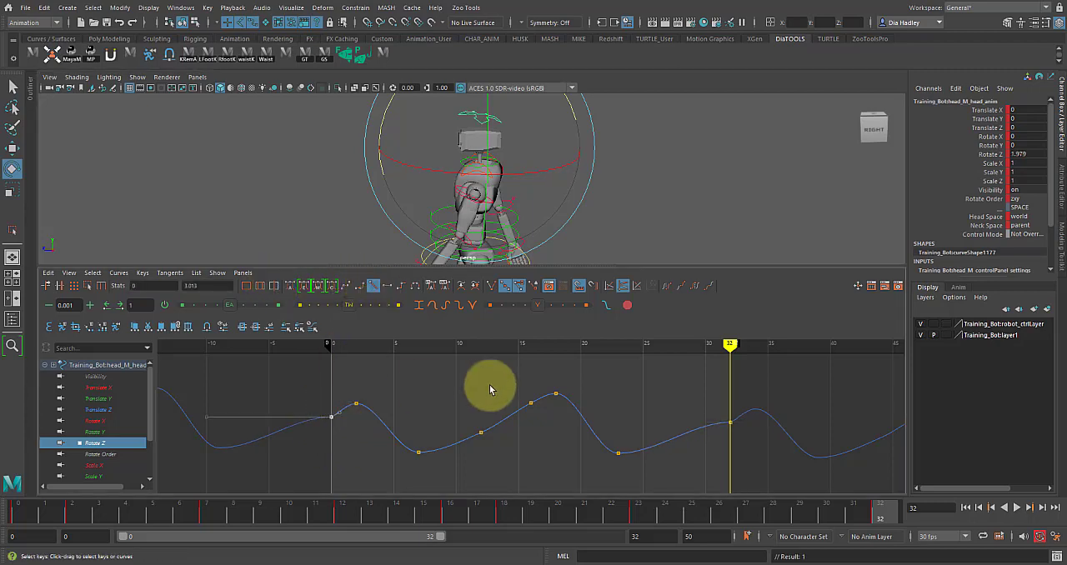
pyautogui.moveTo(774, 458); pyautogui.dragTo(776, 459)
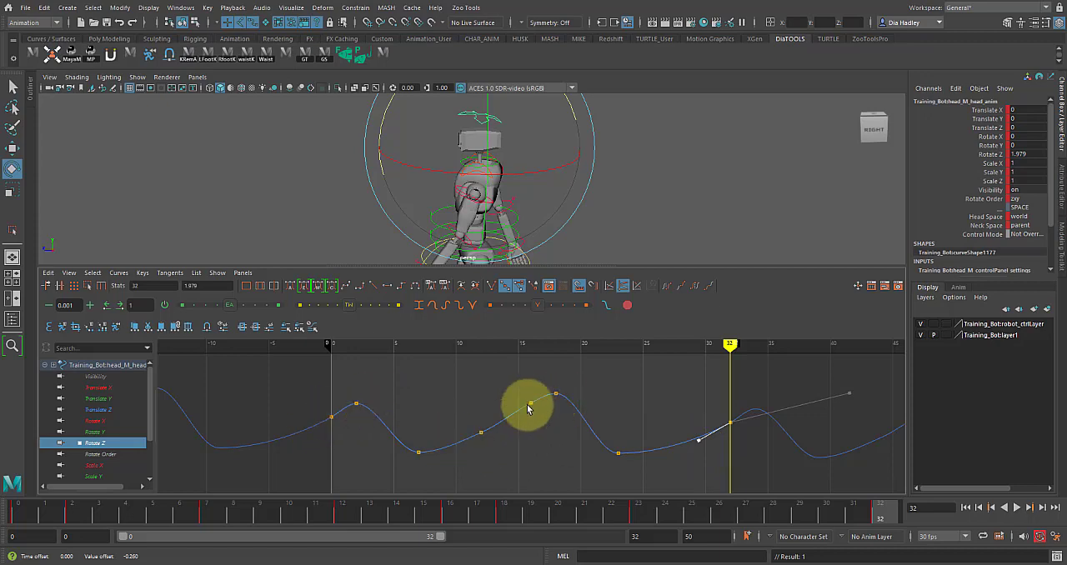
pyautogui.click(1019, 509)
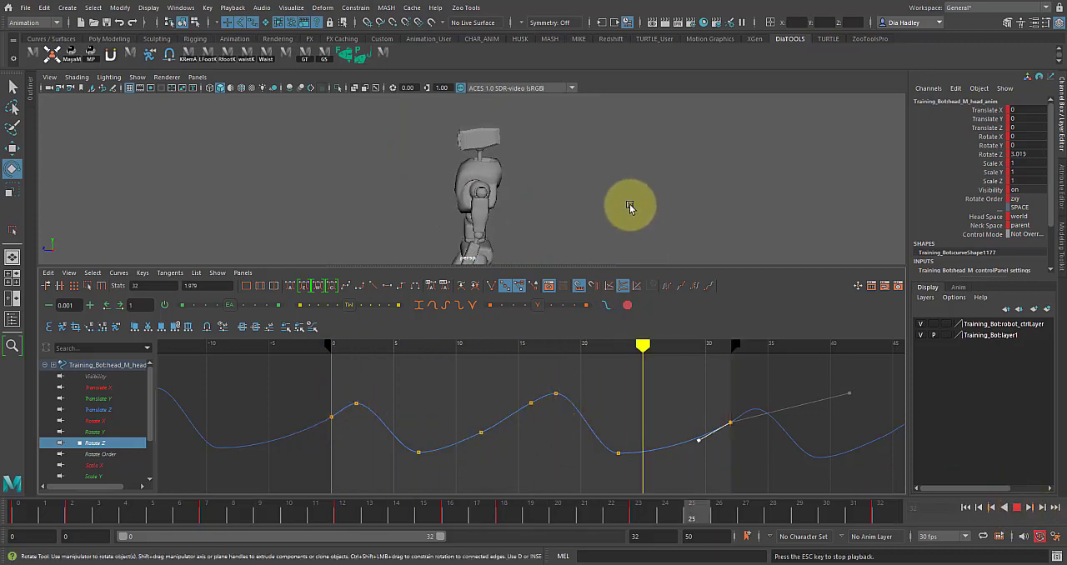
pyautogui.press('space')
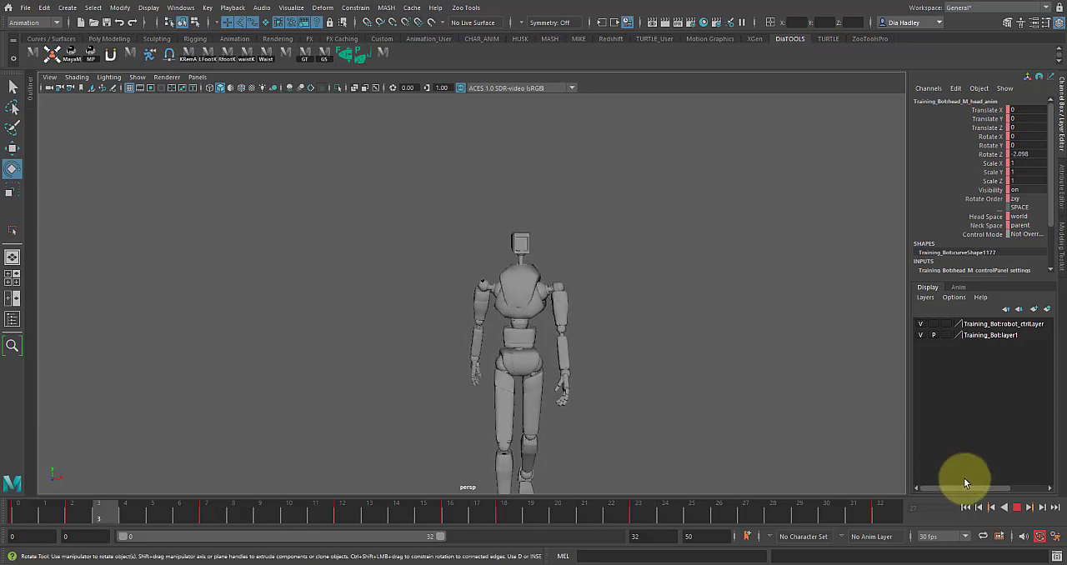
pyautogui.click(1017, 506)
pyautogui.click(618, 305)
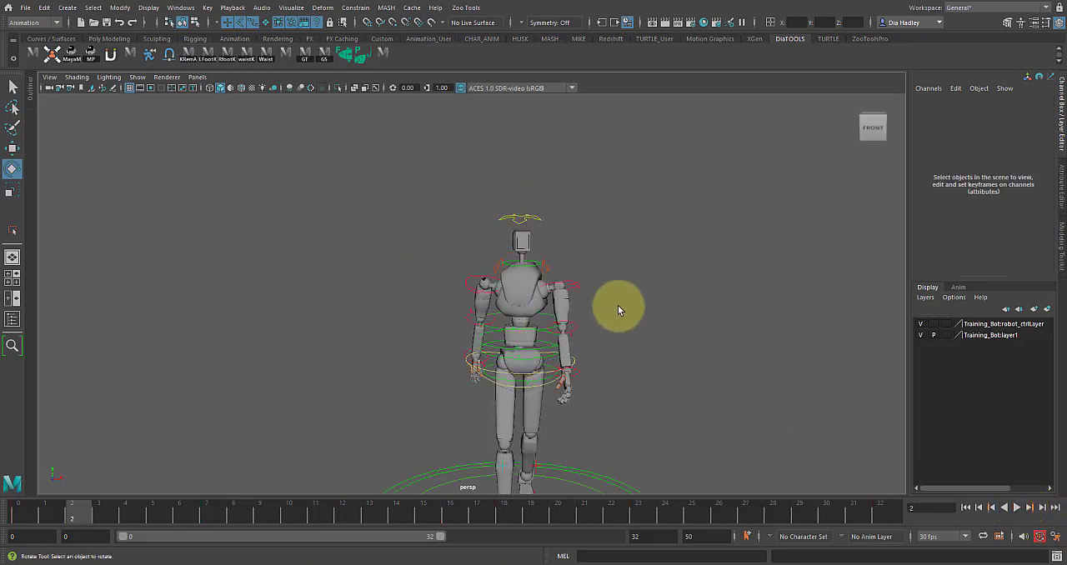
# Step: Select both clavicle controls of the robot and try rotating them, undoing the trial rotations
pyautogui.press('w')
pyautogui.click(499, 269)
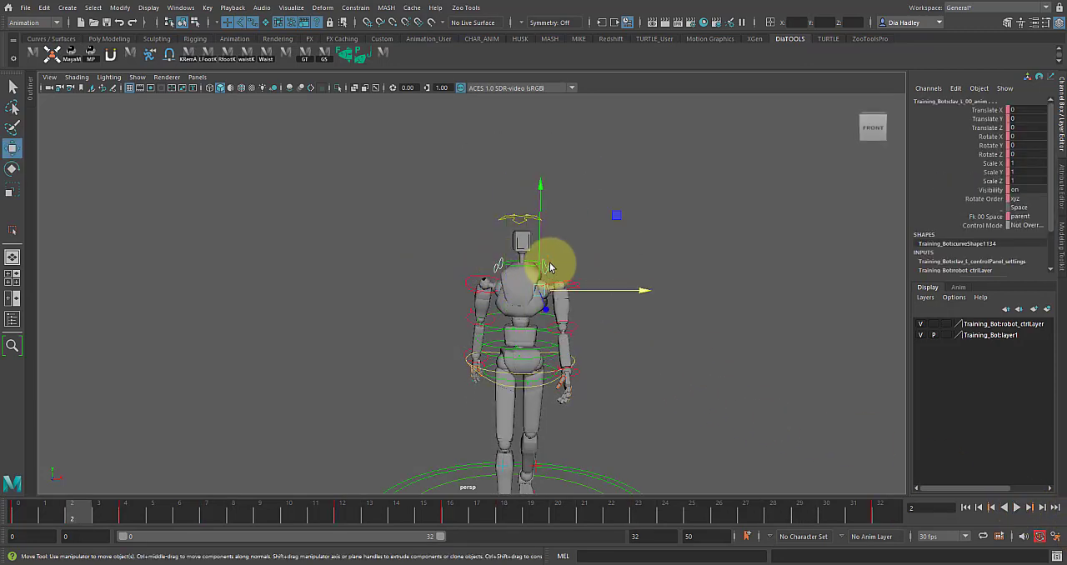
pyautogui.press('e')
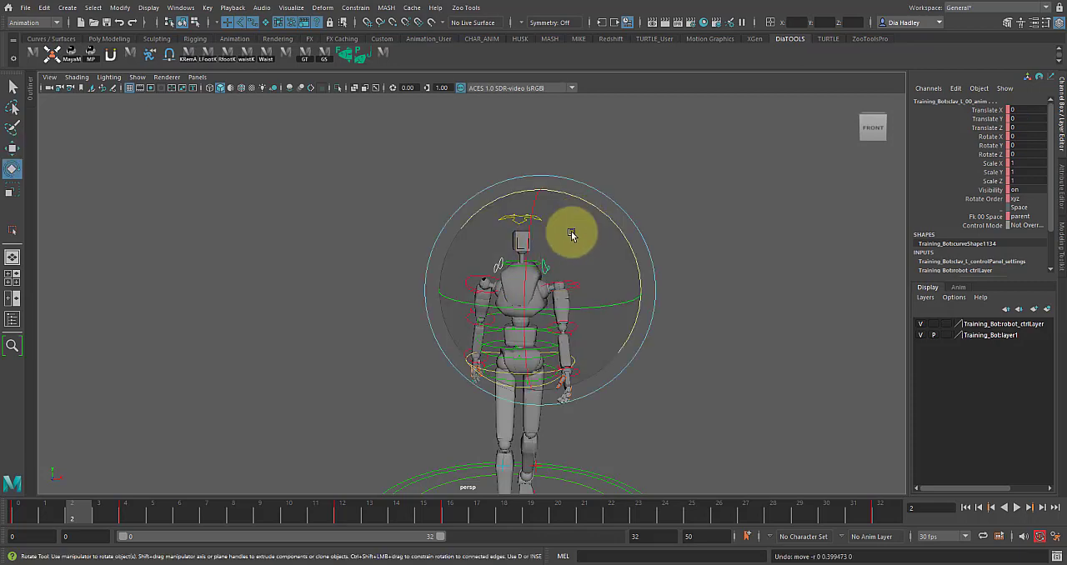
pyautogui.moveTo(589, 203); pyautogui.dragTo(512, 267)
pyautogui.hotkey('ctrl', 'z')
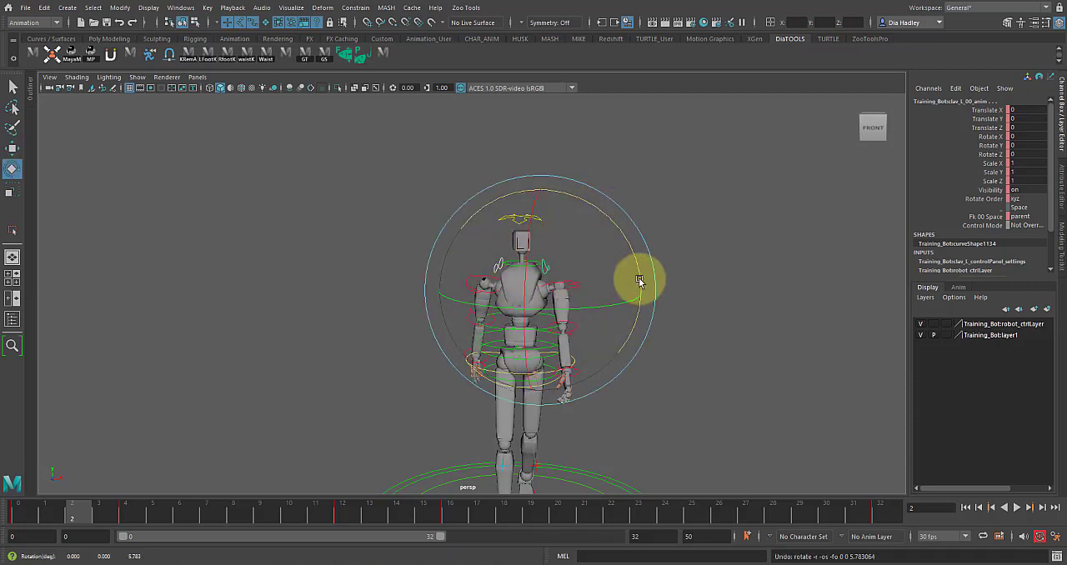
# Step: Rotate both clavicle controls to about -8.231 in Rotate Z at frame 4, using the Object rotation axis
pyautogui.click(22, 506)
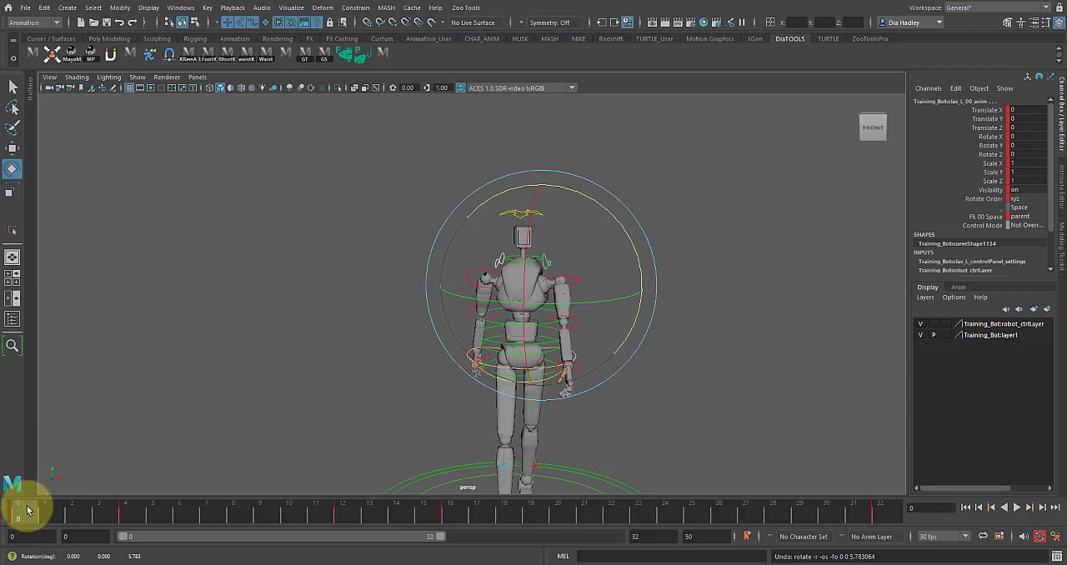
pyautogui.keyDown('alt'); pyautogui.moveTo(117, 452); pyautogui.dragTo(122, 437); pyautogui.keyUp('alt')
pyautogui.keyDown('alt'); pyautogui.moveTo(388, 343); pyautogui.dragTo(360, 334, button='middle'); pyautogui.keyUp('alt')
pyautogui.keyDown('alt'); pyautogui.moveTo(361, 333); pyautogui.dragTo(317, 342, button='right'); pyautogui.keyUp('alt')
pyautogui.keyDown('alt'); pyautogui.moveTo(383, 329); pyautogui.dragTo(359, 333, button='middle'); pyautogui.keyUp('alt')
pyautogui.keyDown('alt'); pyautogui.moveTo(359, 334); pyautogui.dragTo(369, 342); pyautogui.keyUp('alt')
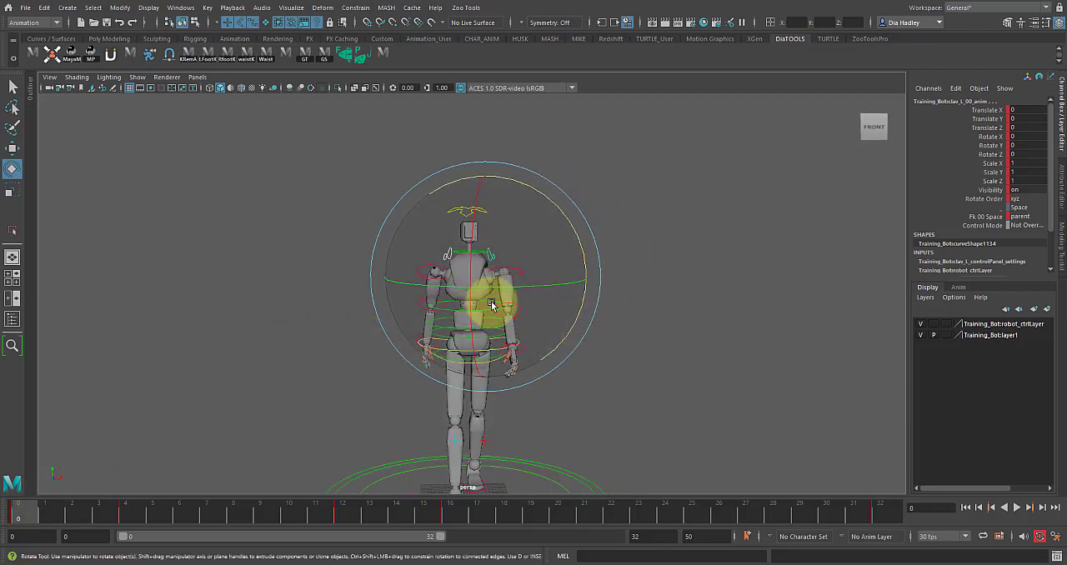
pyautogui.click(24, 518)
pyautogui.moveTo(24, 519); pyautogui.dragTo(123, 519)
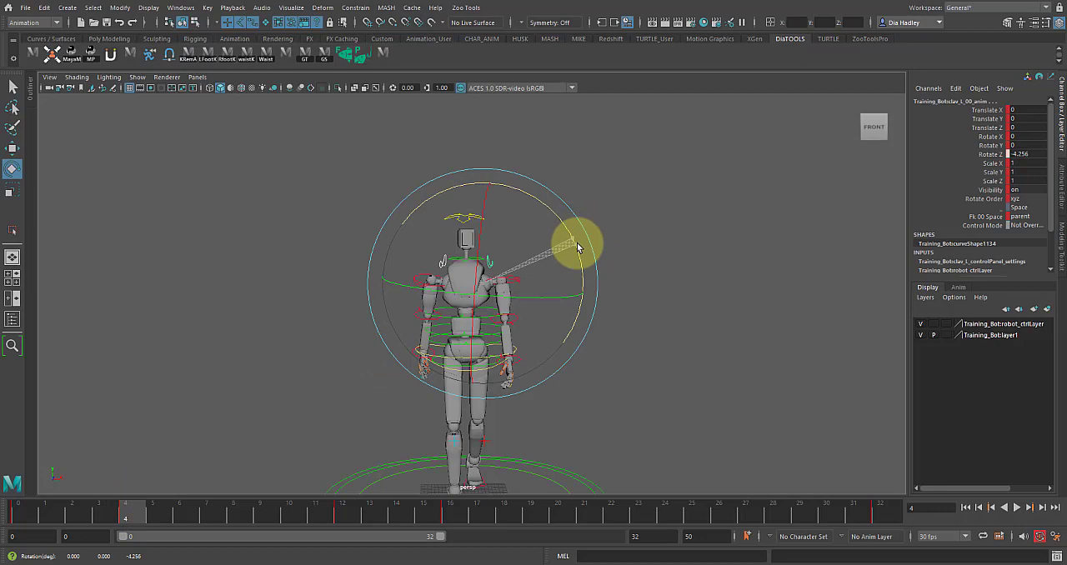
pyautogui.moveTo(580, 251); pyautogui.dragTo(580, 250)
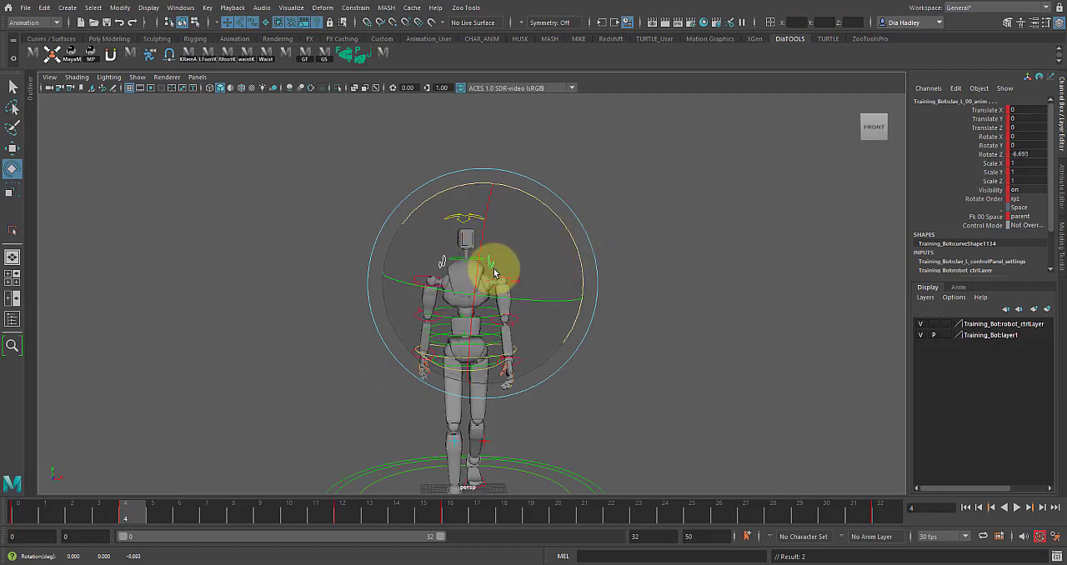
pyautogui.click(493, 270)
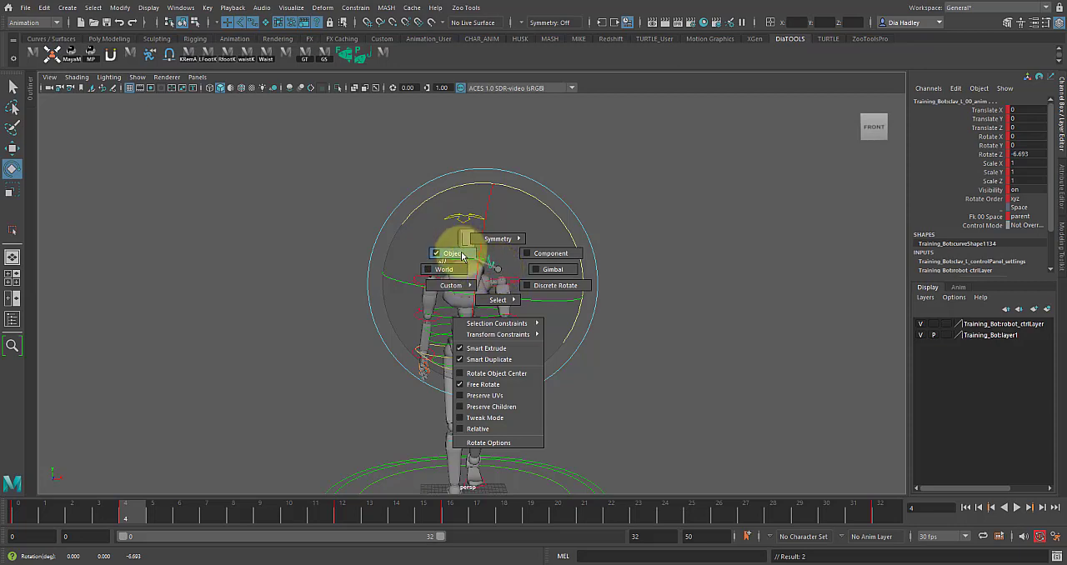
pyautogui.click(464, 254)
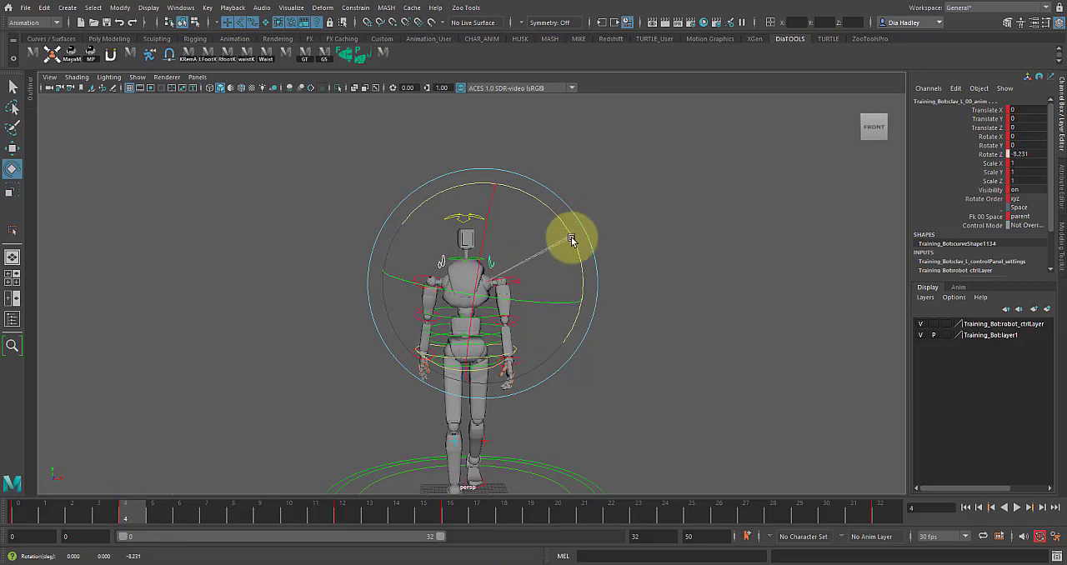
# Step: Rotate both clavicle controls to about -6.732 in Rotate Z at frame 8 and review the motion
pyautogui.moveTo(120, 508); pyautogui.dragTo(244, 547)
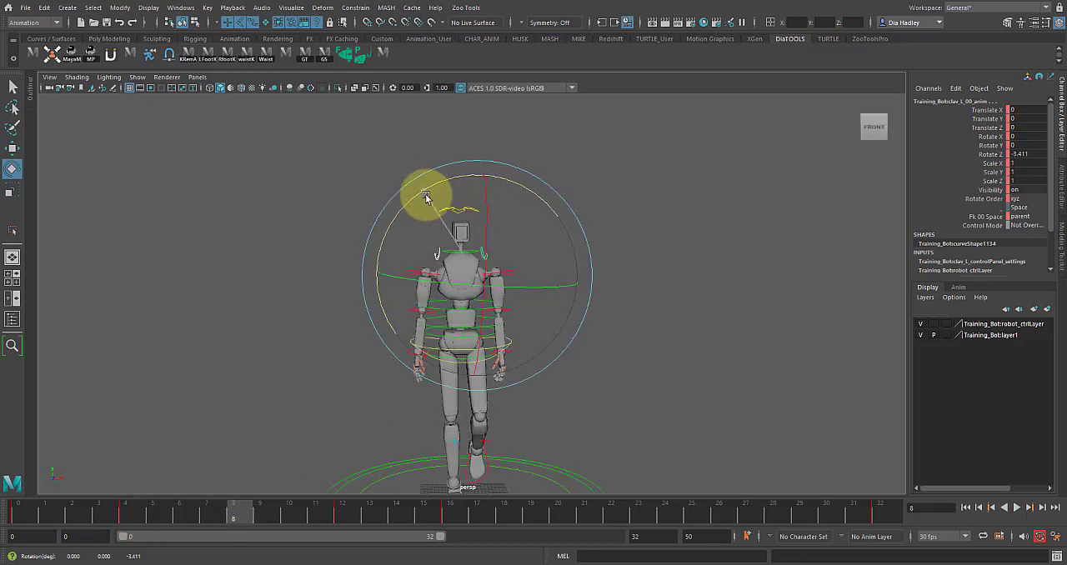
pyautogui.moveTo(244, 517); pyautogui.dragTo(166, 519)
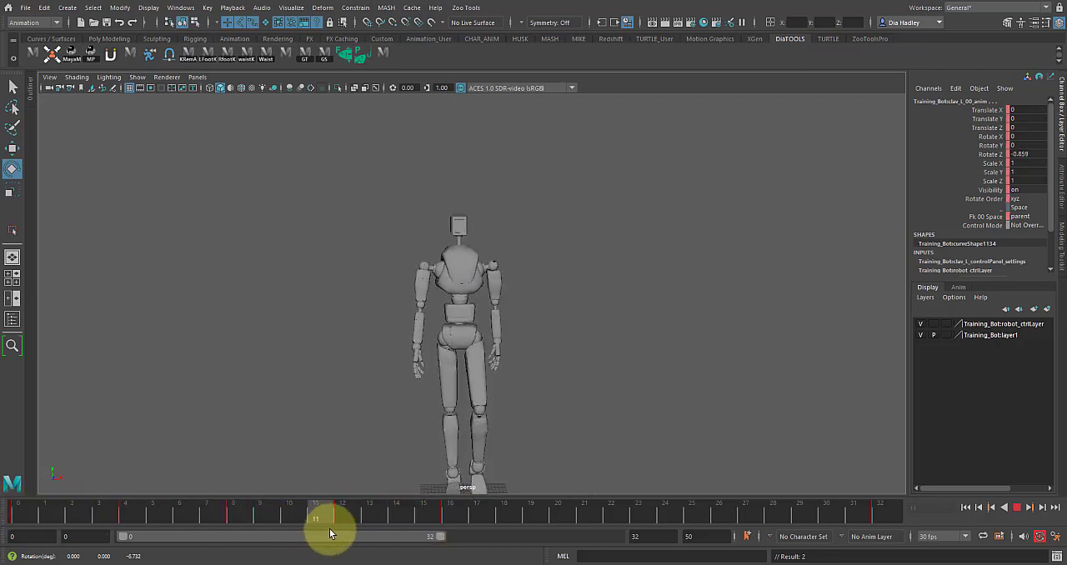
pyautogui.moveTo(330, 535); pyautogui.dragTo(393, 528)
pyautogui.moveTo(55, 505); pyautogui.dragTo(99, 510)
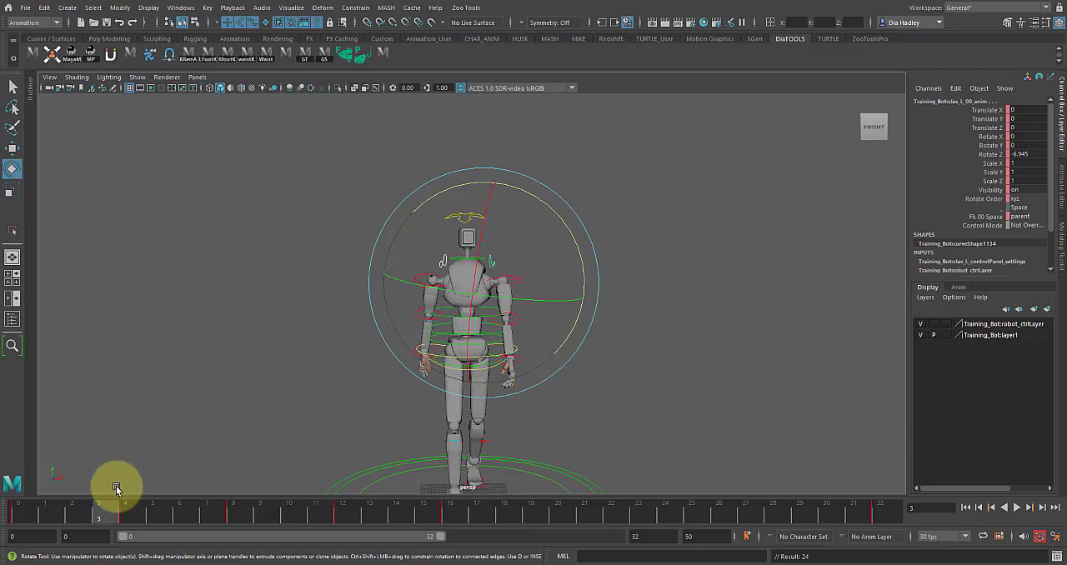
# Step: Copy the clavicle keys at frames 4, 8 and 12 and paste them at frame 20
pyautogui.keyDown('shift'); pyautogui.moveTo(108, 507); pyautogui.dragTo(349, 517); pyautogui.keyUp('shift')
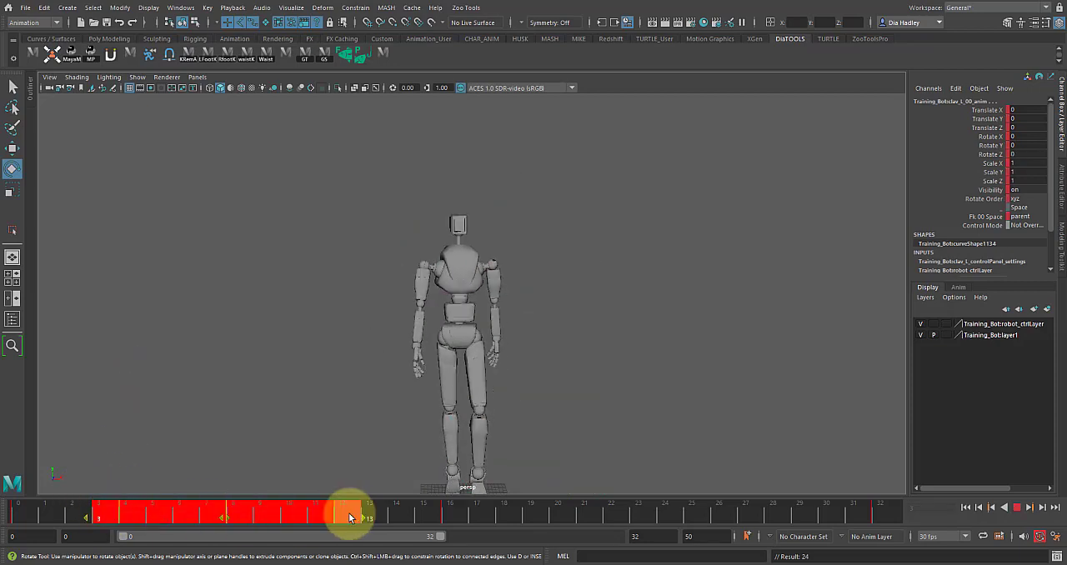
pyautogui.rightClick(275, 514)
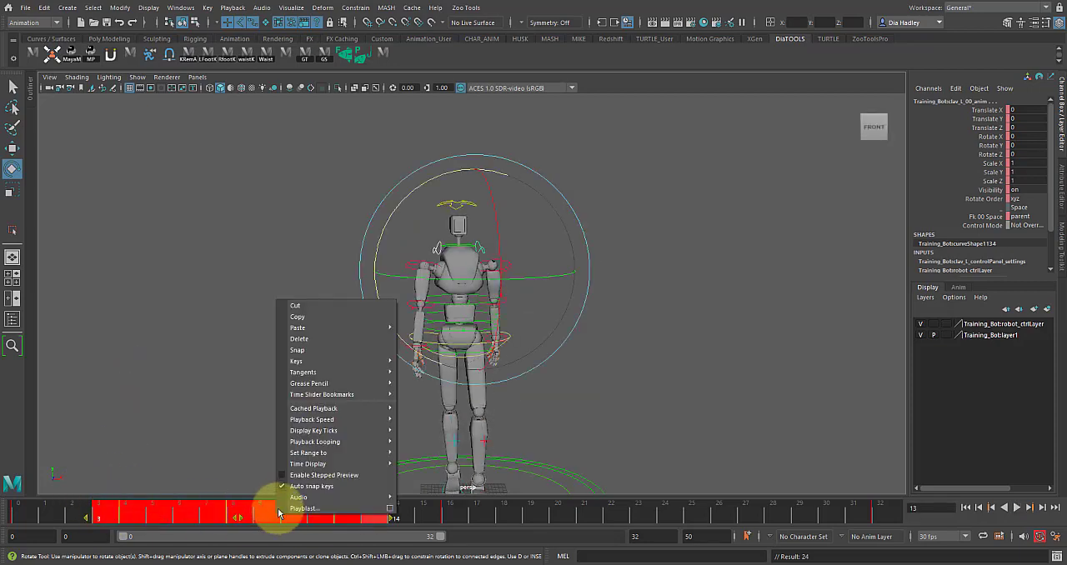
pyautogui.click(297, 318)
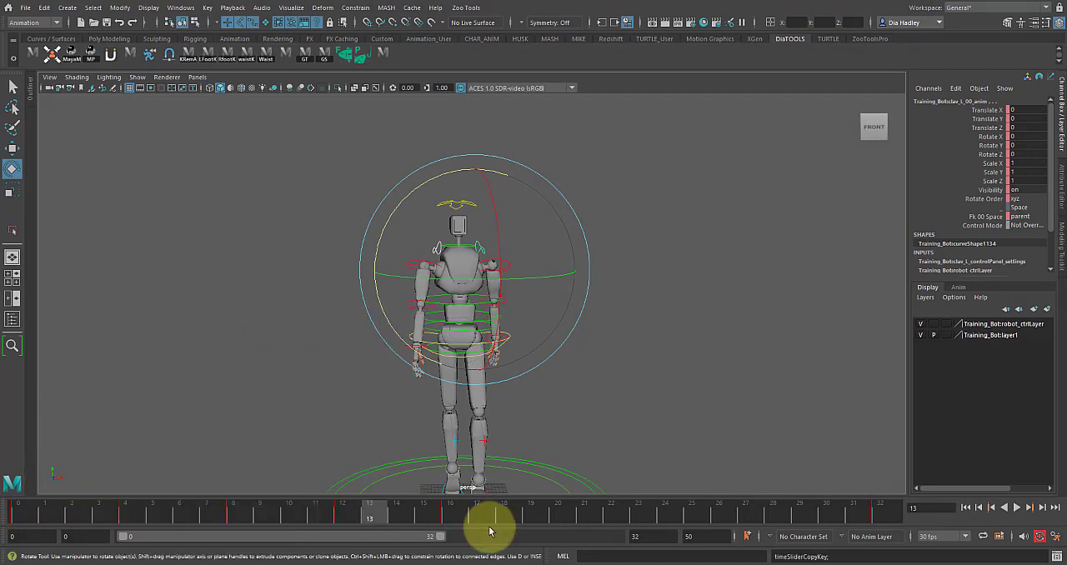
pyautogui.moveTo(462, 520); pyautogui.dragTo(557, 516)
pyautogui.rightClick(557, 516)
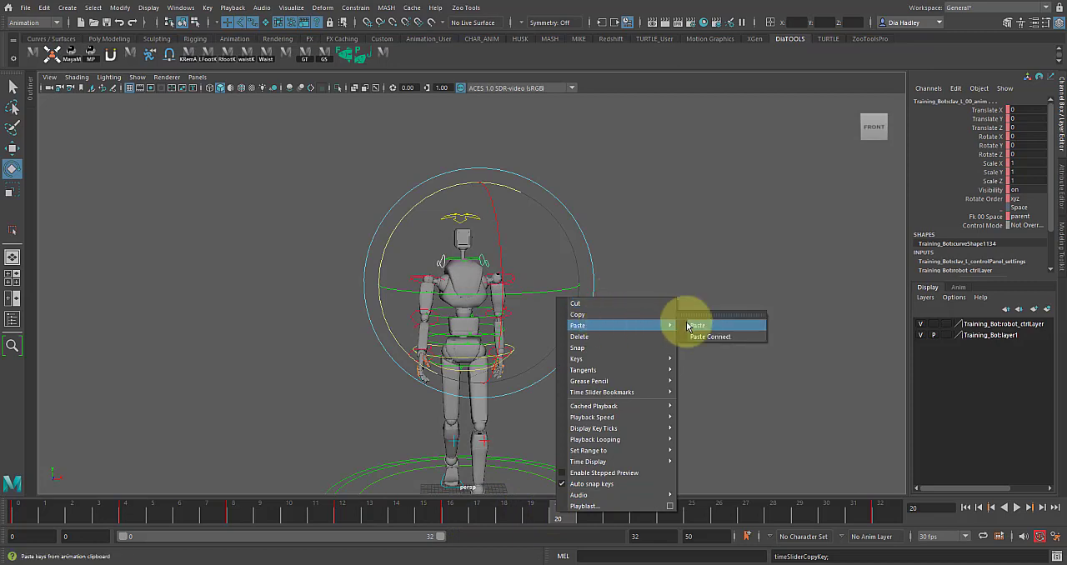
pyautogui.click(696, 325)
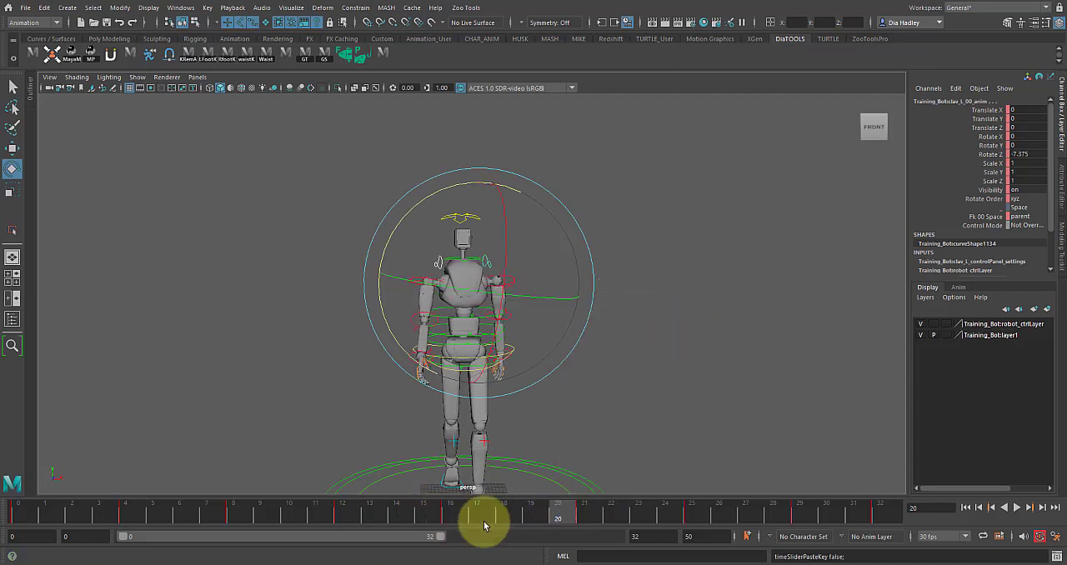
# Step: Shift the pasted clavicle keys one frame earlier, to frames 20, 24 and 28, and play the walk cycle
pyautogui.keyDown('shift'); pyautogui.moveTo(555, 511); pyautogui.dragTo(822, 509); pyautogui.keyUp('shift')
pyautogui.moveTo(679, 513); pyautogui.dragTo(663, 525)
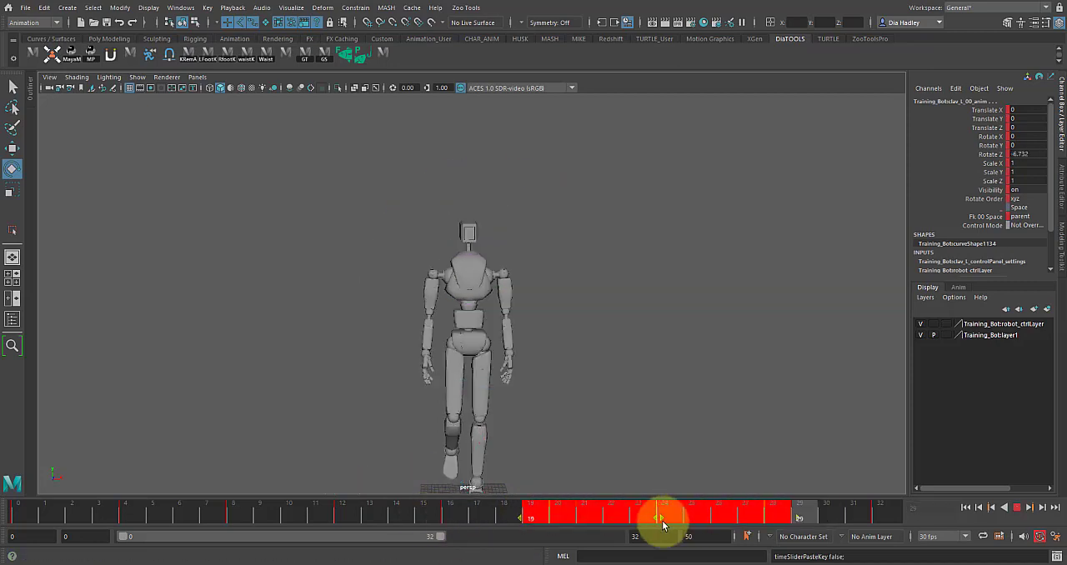
pyautogui.moveTo(393, 512); pyautogui.dragTo(853, 513)
pyautogui.click(980, 508)
pyautogui.click(1017, 508)
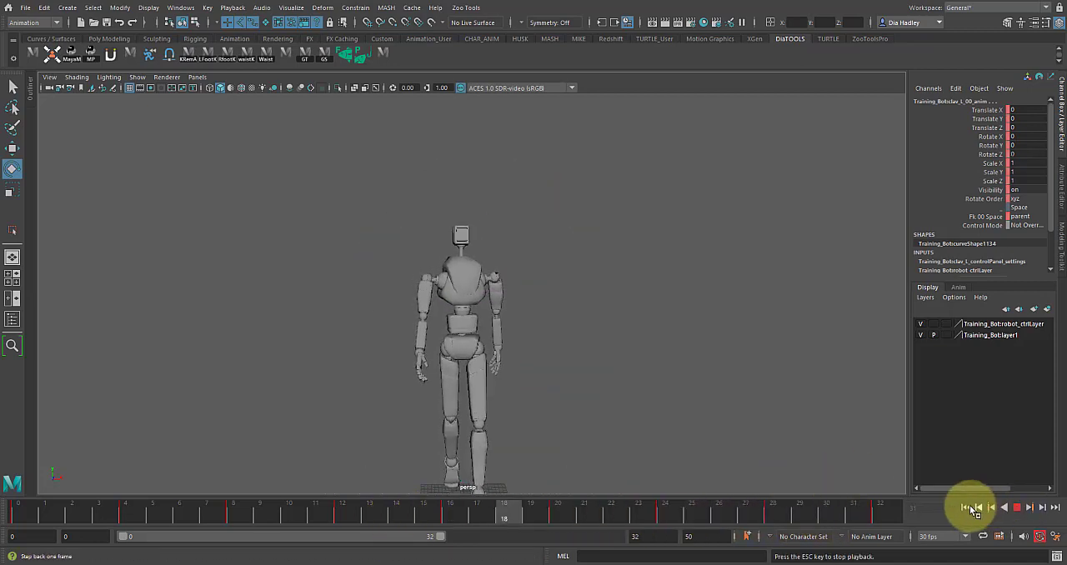
pyautogui.keyDown('alt'); pyautogui.moveTo(705, 451); pyautogui.dragTo(610, 391); pyautogui.keyUp('alt')
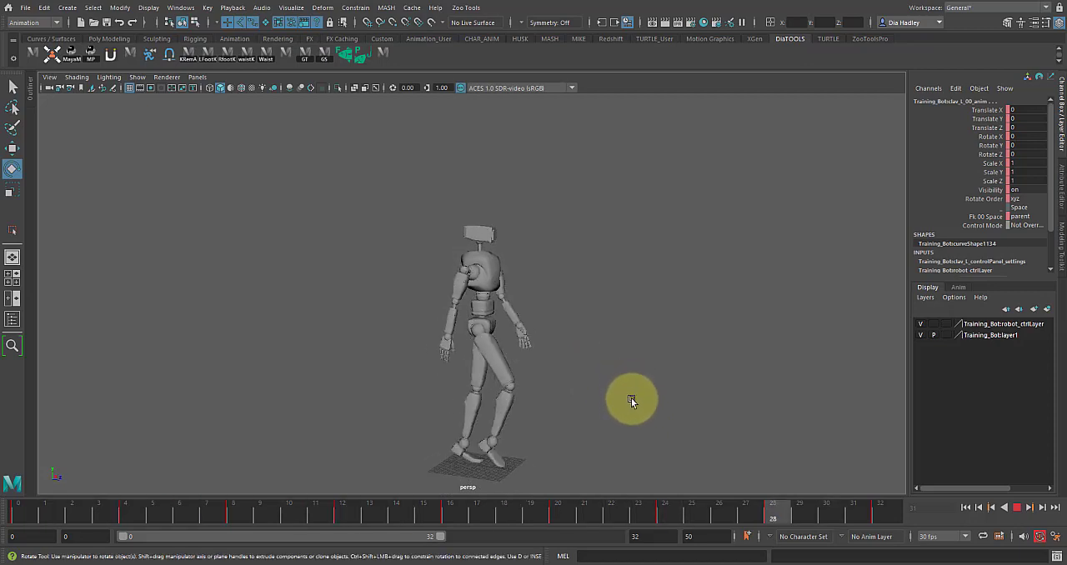
# Step: Try scaling the head's Rotate Z curve vertically across frames 0 to 32, undoing the trial edits
pyautogui.click(1017, 507)
pyautogui.click(600, 206)
pyautogui.click(482, 218)
pyautogui.press('space')
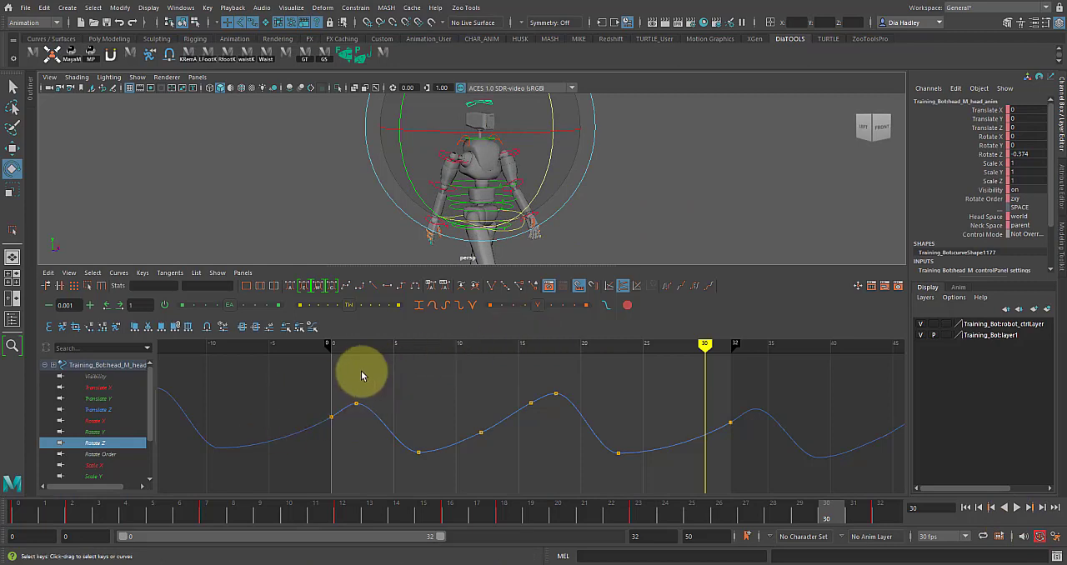
pyautogui.moveTo(460, 492); pyautogui.dragTo(836, 479)
pyautogui.click(88, 287)
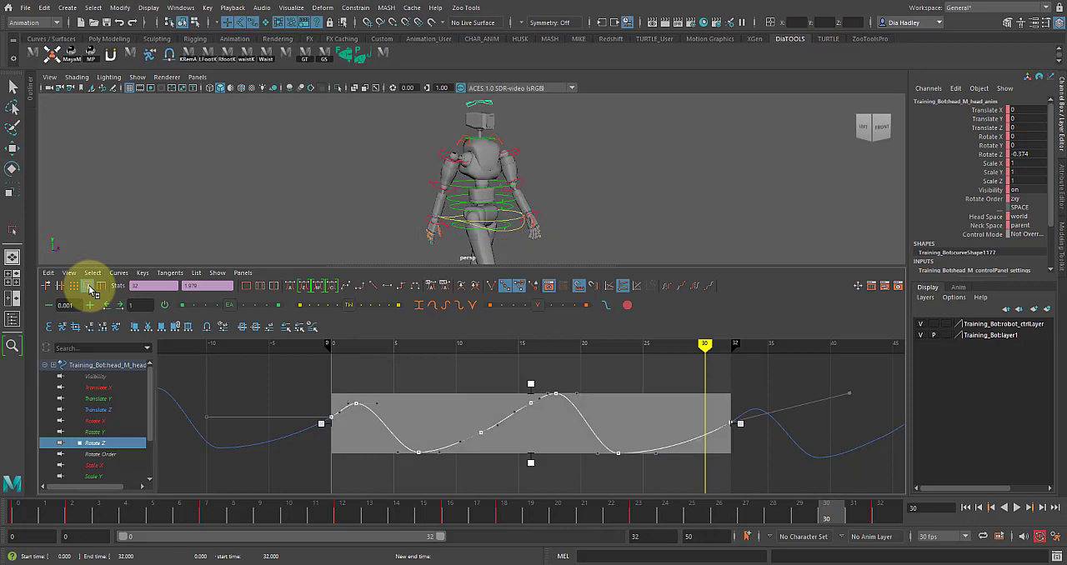
pyautogui.moveTo(530, 384); pyautogui.dragTo(525, 454)
pyautogui.hotkey('ctrl', 'z')
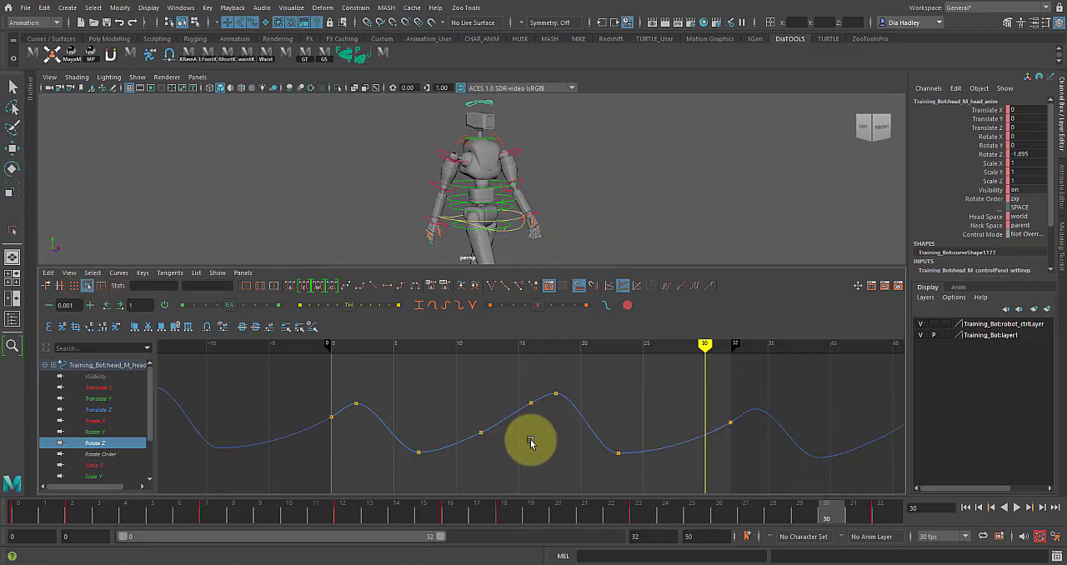
pyautogui.moveTo(529, 460); pyautogui.dragTo(538, 408)
pyautogui.hotkey('ctrl', 'z')
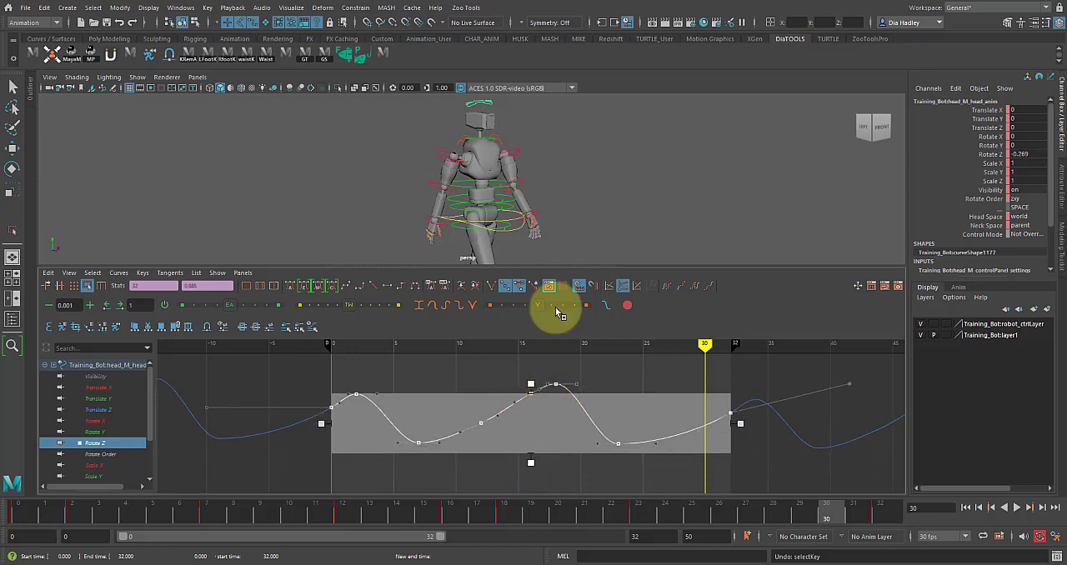
# Step: Return to the full perspective view and play the walk cycle from an angled view
pyautogui.press('space')
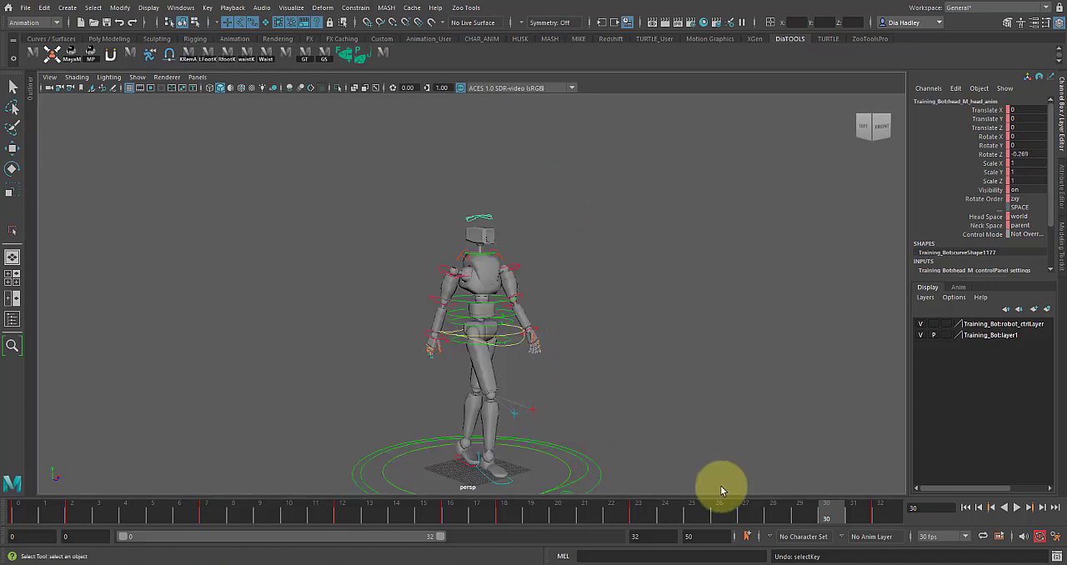
pyautogui.click(1019, 508)
pyautogui.keyDown('alt'); pyautogui.moveTo(697, 360); pyautogui.dragTo(628, 398); pyautogui.keyUp('alt')
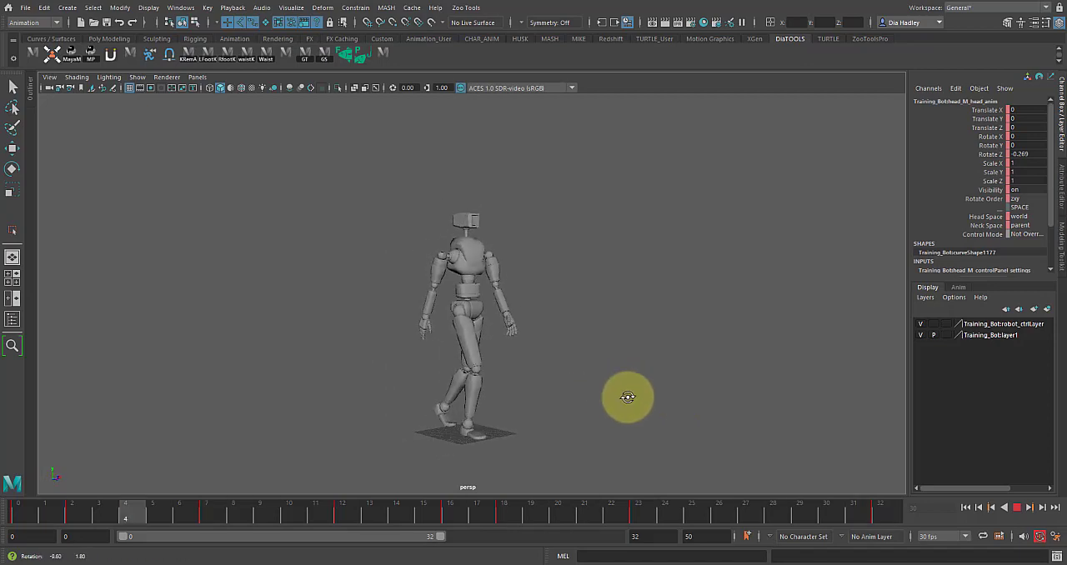